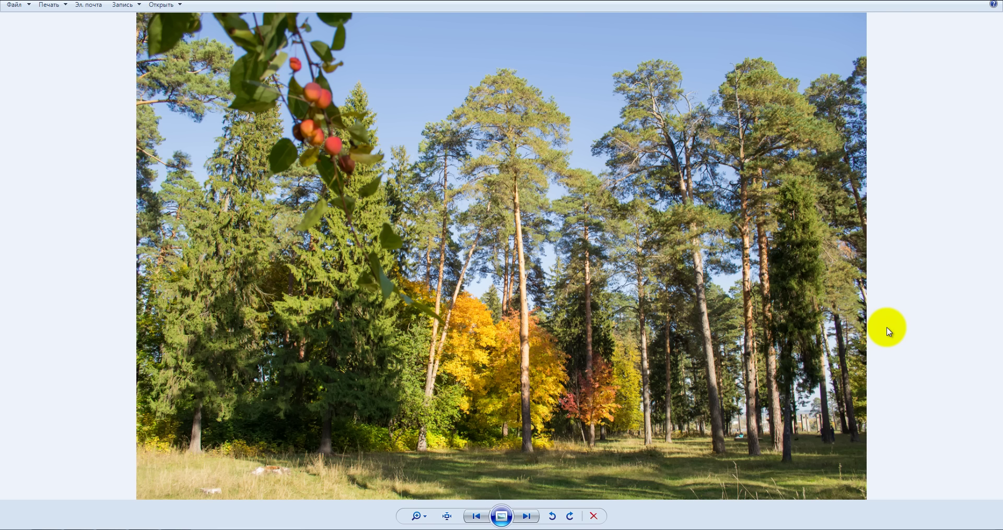
Step: Step through the next two test photos in Windows Photo Viewer
{"action": "left_click", "coordinate": [525, 515]}
{"action": "left_click", "coordinate": [525, 515]}
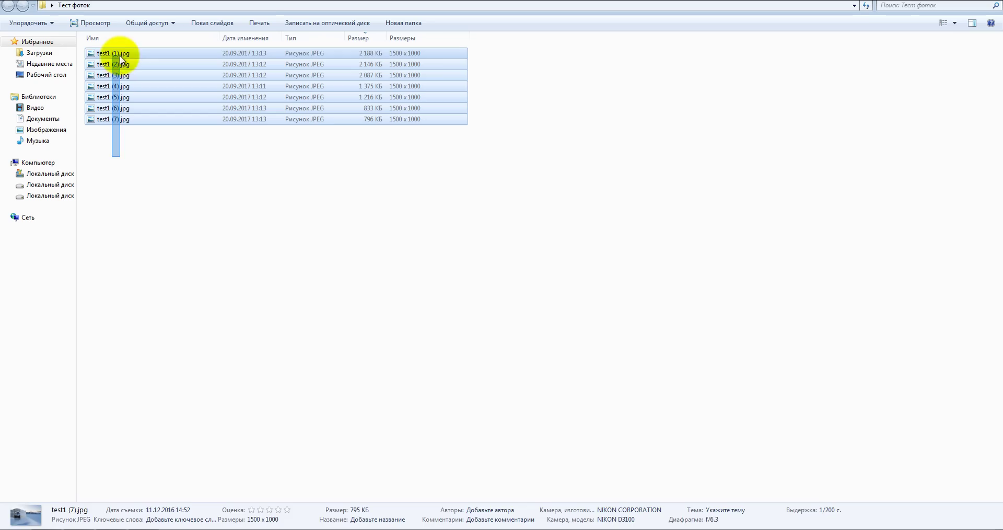
Step: Check the seven 1500 × 1000 test1 photos and their sizes, previewing test1 (1).jpg, then go to WordPress admin
{"action": "left_click", "coordinate": [214, 210]}
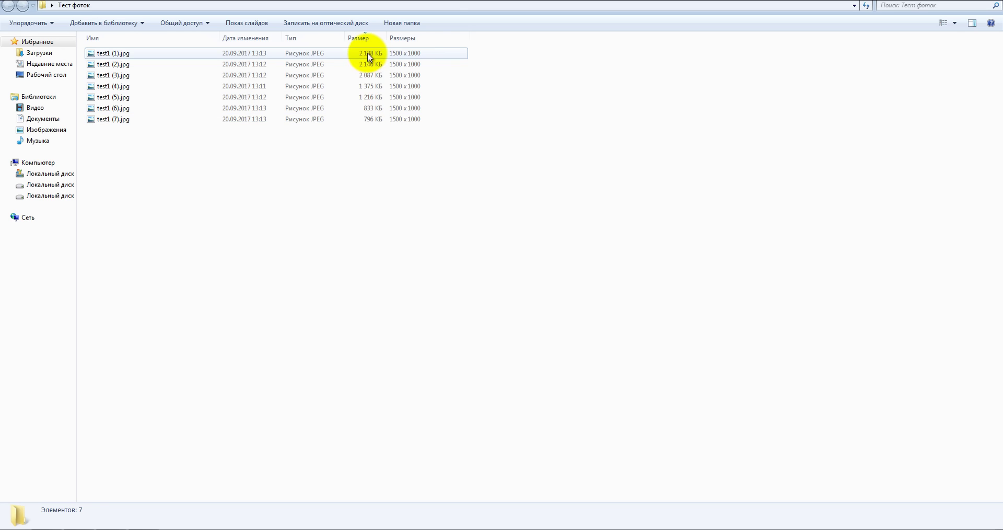
{"action": "left_click", "coordinate": [413, 57]}
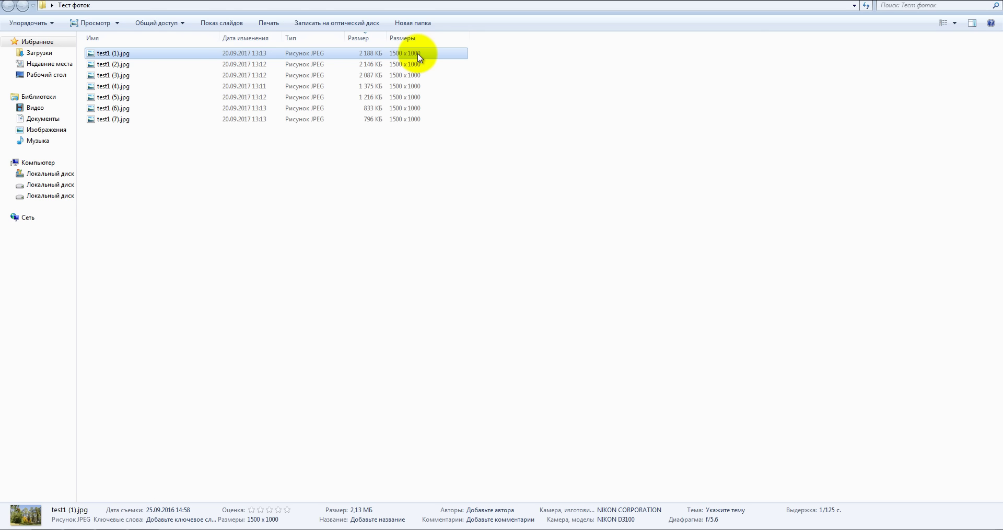
{"action": "double_click", "coordinate": [418, 54]}
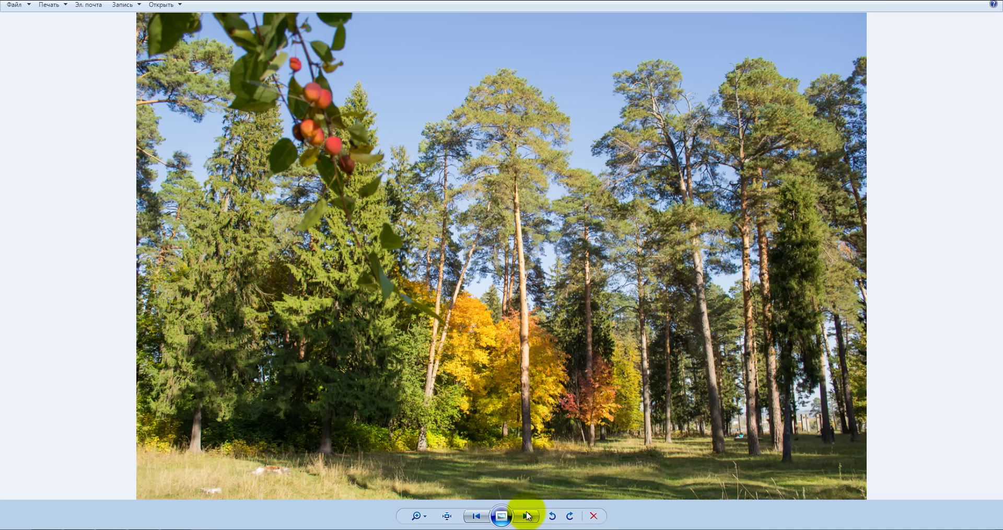
{"action": "left_click", "coordinate": [990, 3]}
{"action": "left_click_drag", "start_coordinate": [111, 142], "coordinate": [102, 49]}
{"action": "left_click", "coordinate": [189, 215]}
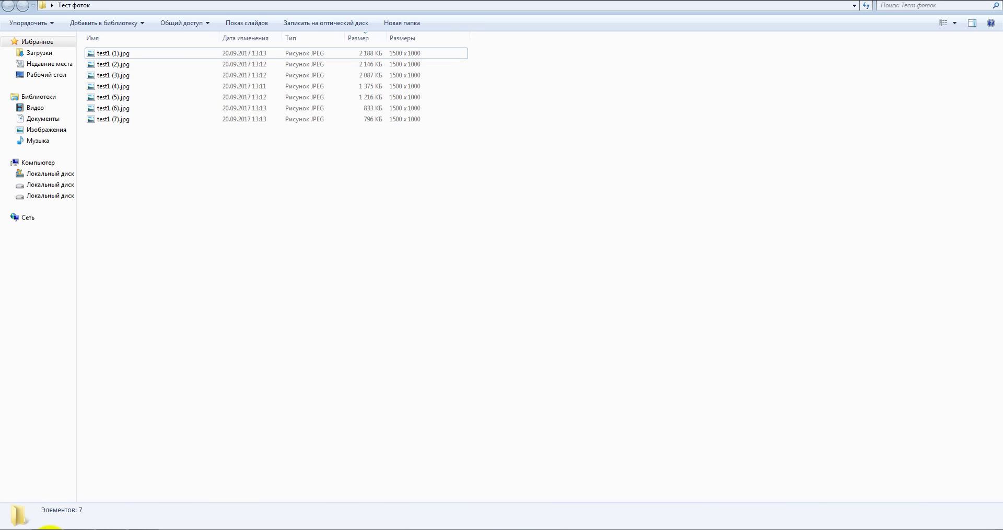
{"action": "left_click", "coordinate": [47, 529]}
Step: Create a new page titled 'Image OPT'
{"action": "left_click", "coordinate": [34, 111]}
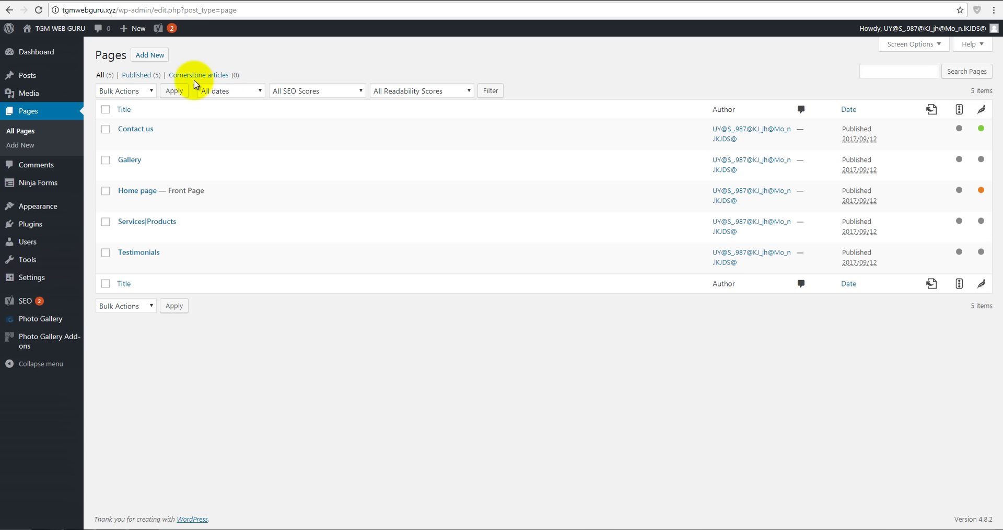
{"action": "left_click", "coordinate": [156, 62]}
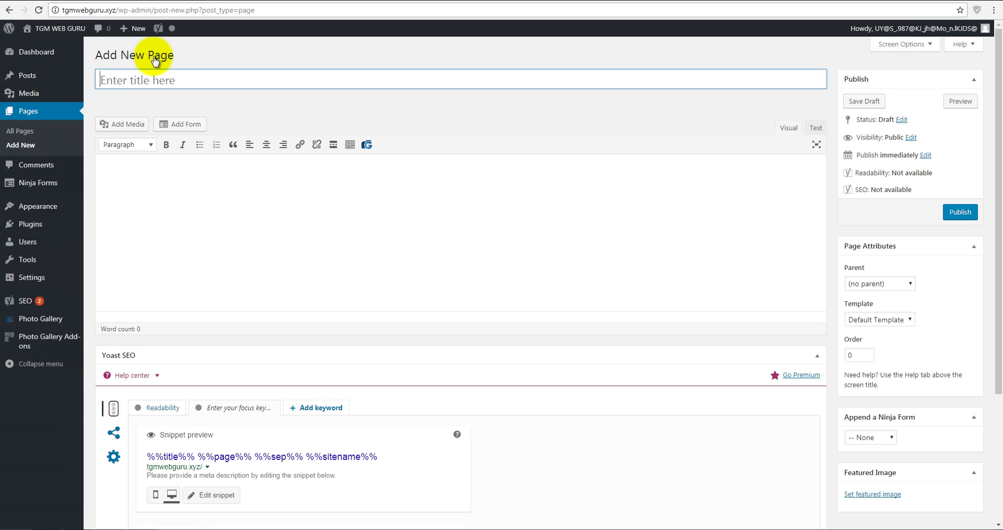
{"action": "type", "text": "Image OPT"}
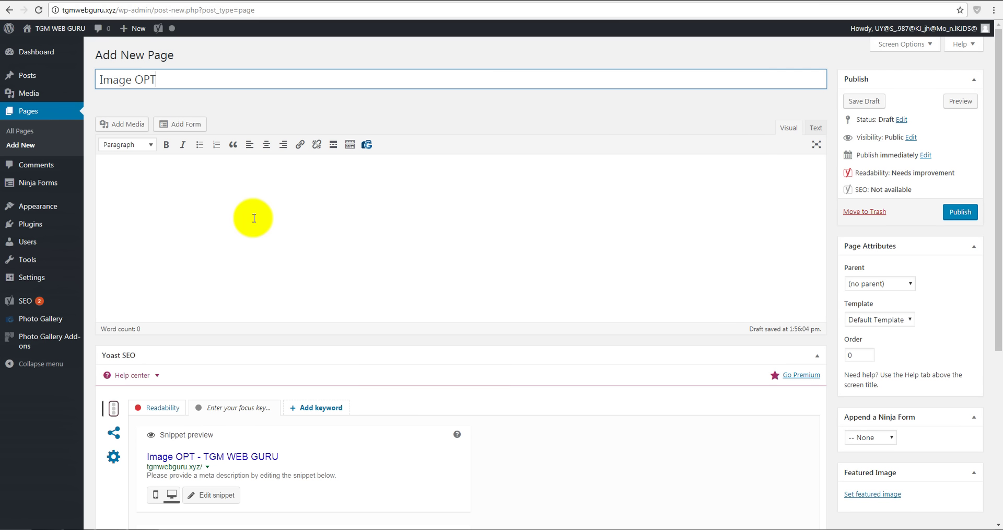
Step: Paste repeated 'Some text' filler into the page body, placing the caret after the first paragraph
{"action": "left_click", "coordinate": [249, 199]}
{"action": "key", "text": "ctrl+v"}
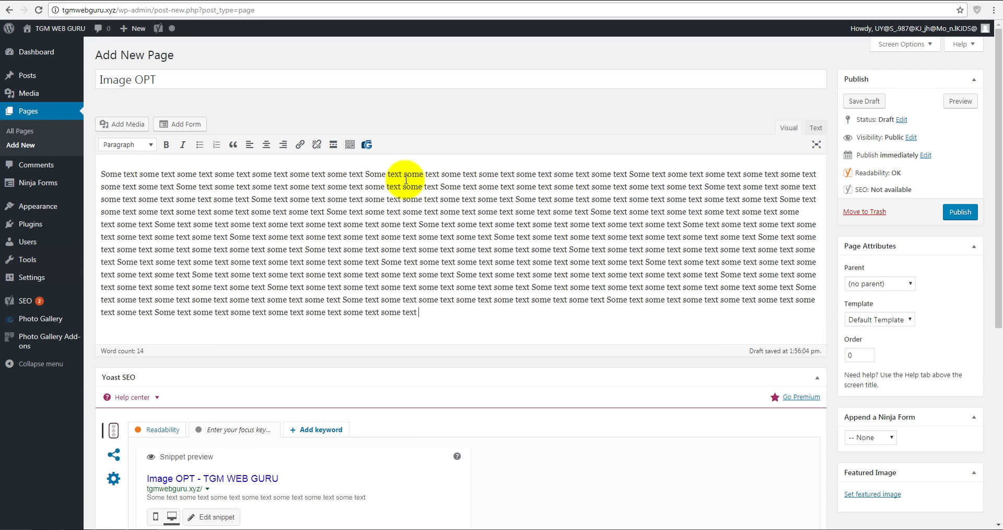
{"action": "key", "text": "ctrl+v"}
{"action": "key", "text": "ctrl+v"}
{"action": "key", "text": "ctrl+v"}
{"action": "scroll", "coordinate": [470, 209], "scroll_direction": "down", "scroll_amount": 2}
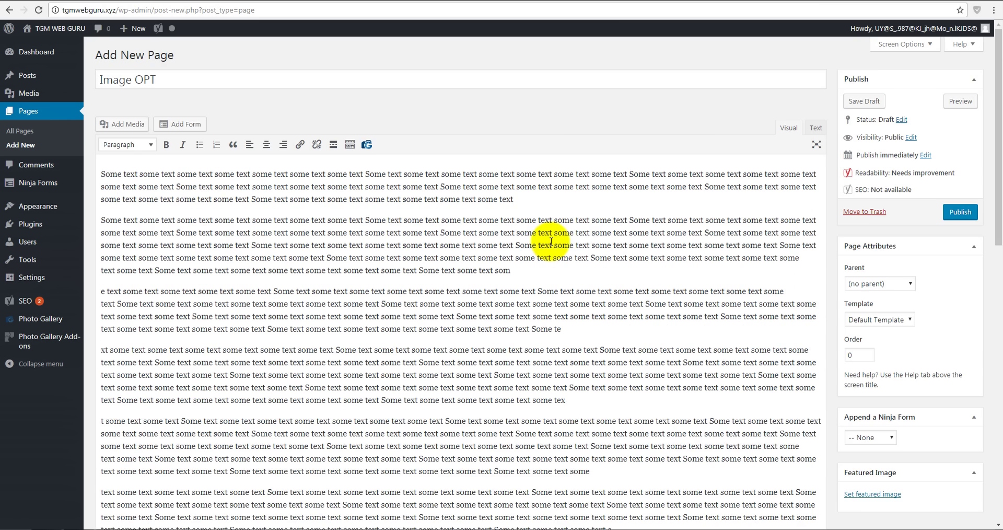
{"action": "scroll", "coordinate": [548, 250], "scroll_direction": "down", "scroll_amount": 1}
{"action": "scroll", "coordinate": [438, 278], "scroll_direction": "up", "scroll_amount": 1}
{"action": "left_click", "coordinate": [525, 200]}
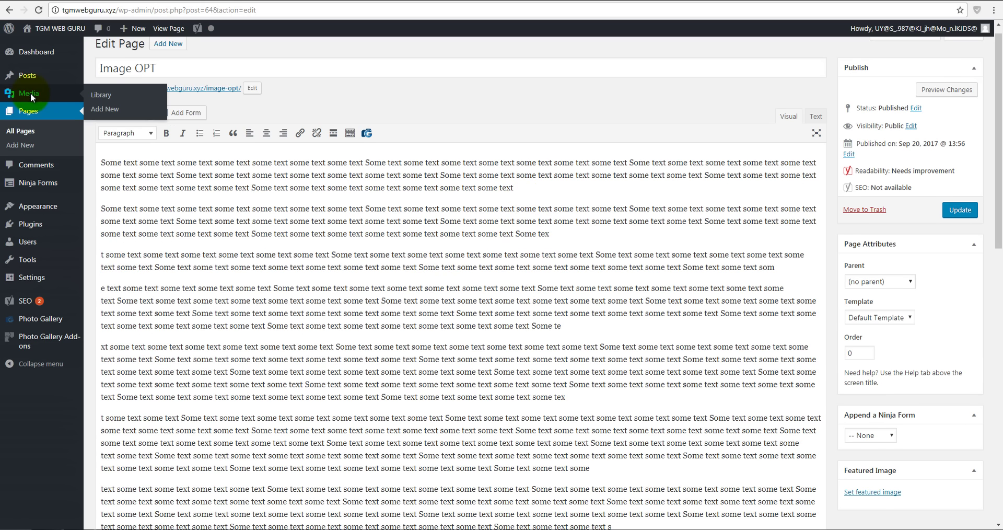
Step: Upload all seven test1 photos through Media > Add New, then return to the Pages list
{"action": "left_click", "coordinate": [30, 97]}
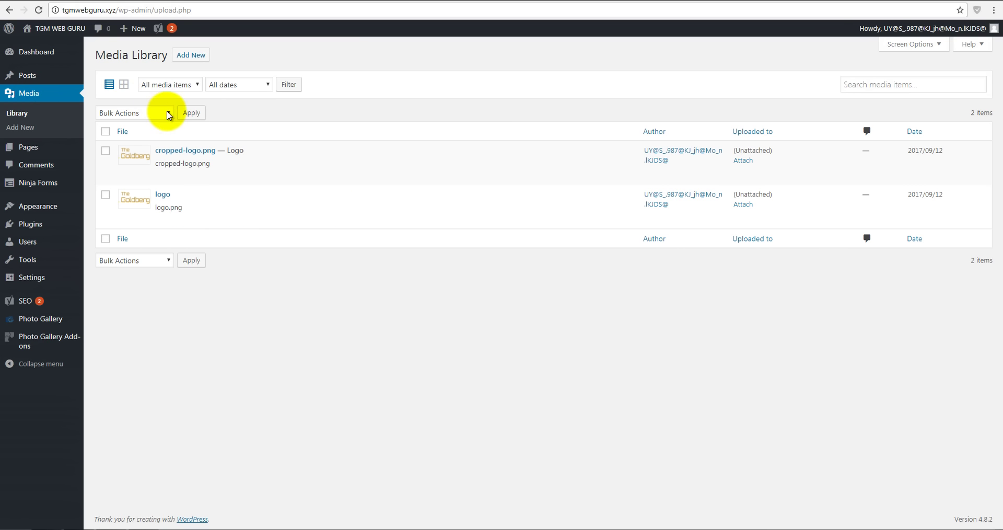
{"action": "left_click", "coordinate": [191, 55]}
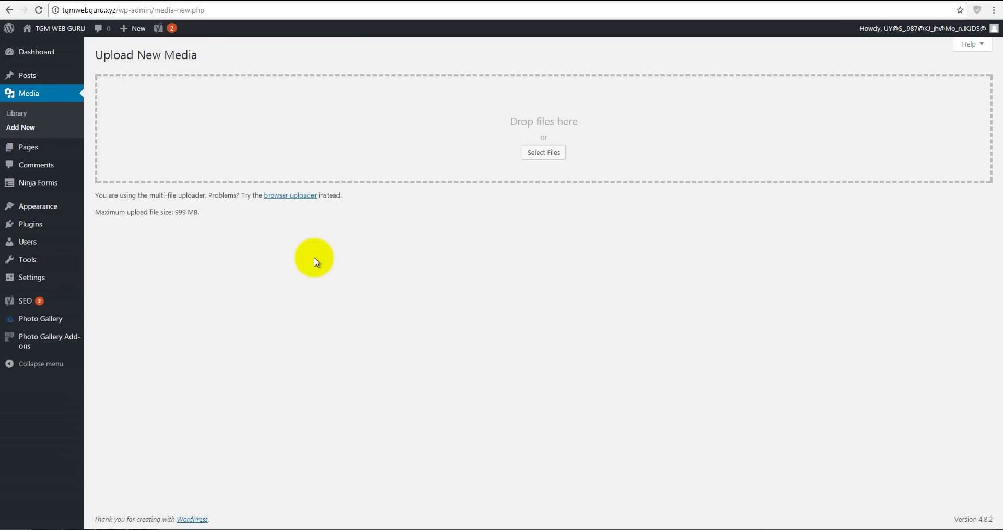
{"action": "left_click", "coordinate": [545, 154]}
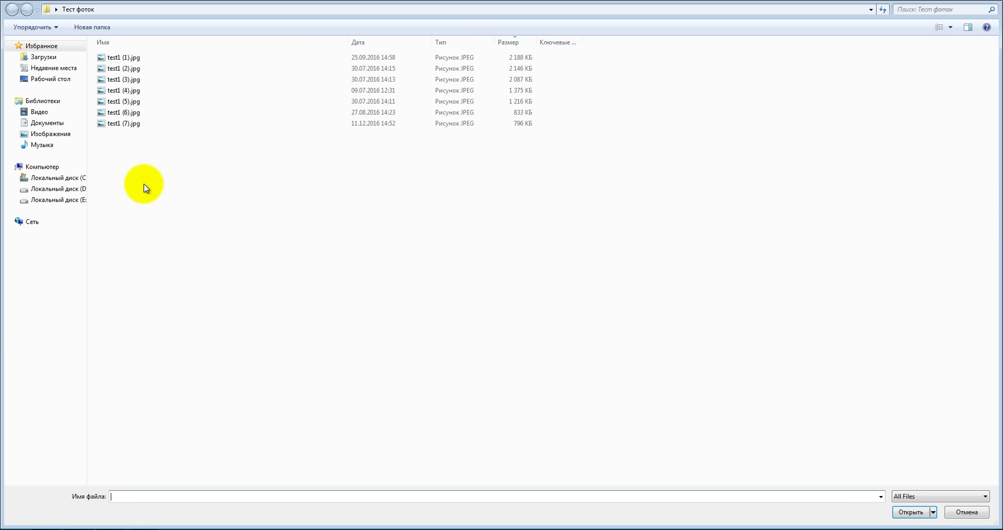
{"action": "left_click_drag", "start_coordinate": [146, 197], "coordinate": [128, 56]}
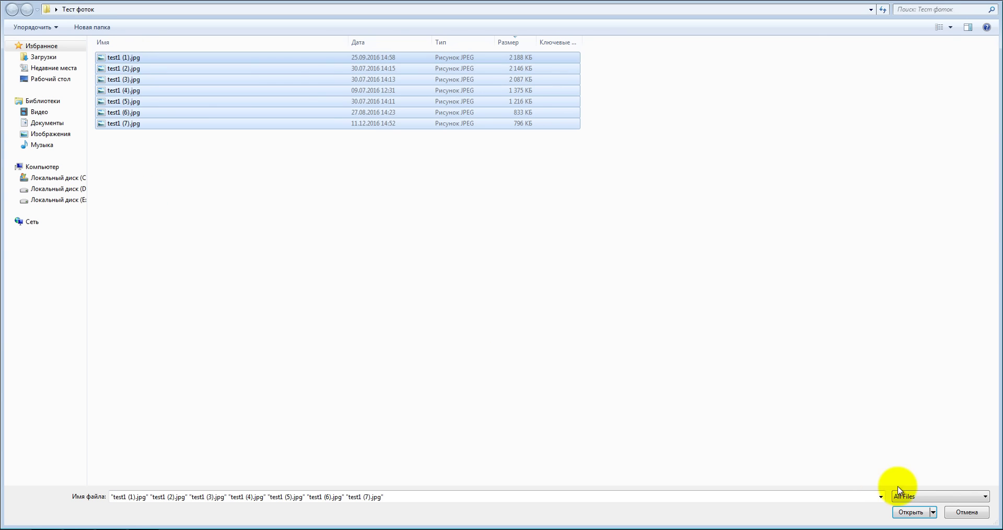
{"action": "left_click", "coordinate": [910, 512]}
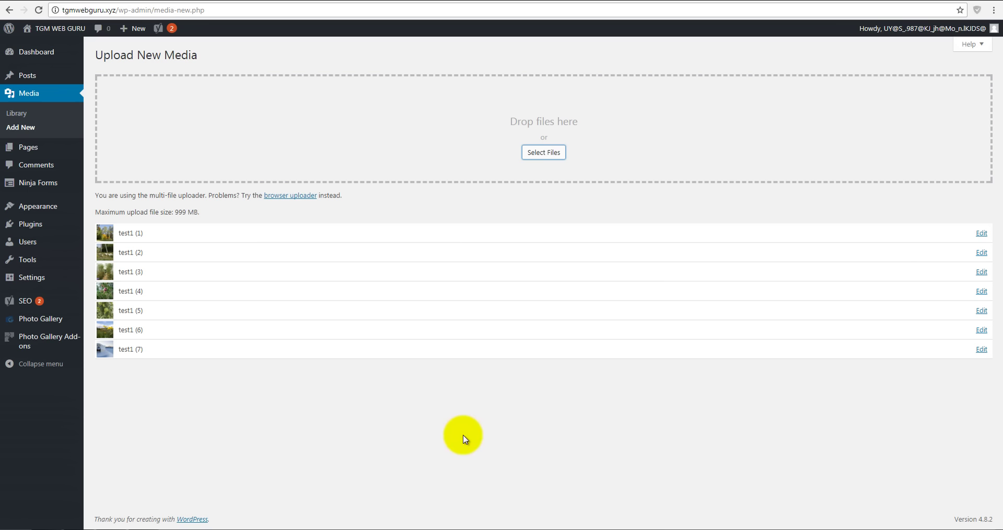
{"action": "left_click", "coordinate": [30, 149]}
Step: Insert the snowy greenhouse photo below the first paragraph, centred, unlinked, at Large 1024 × 683
{"action": "left_click", "coordinate": [137, 223]}
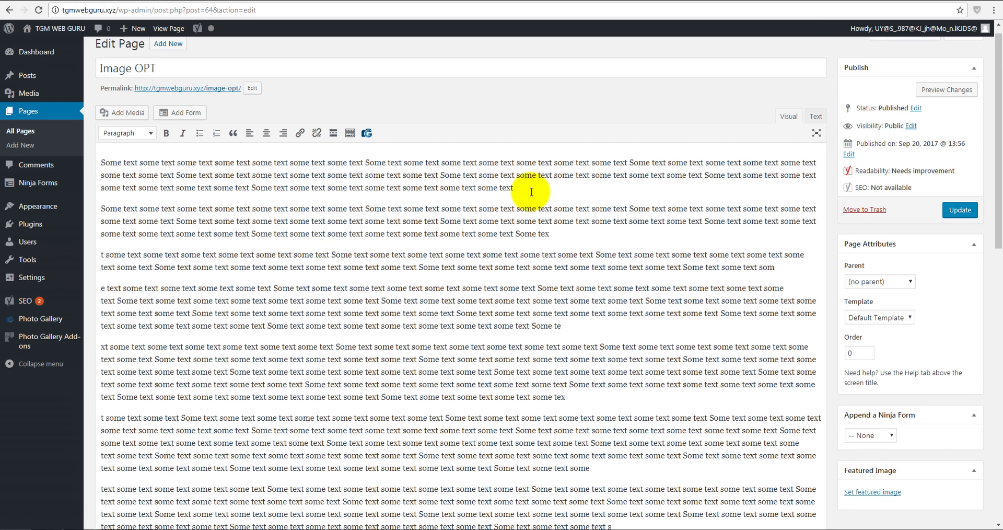
{"action": "scroll", "coordinate": [523, 190], "scroll_direction": "down", "scroll_amount": 1}
{"action": "left_click", "coordinate": [526, 192]}
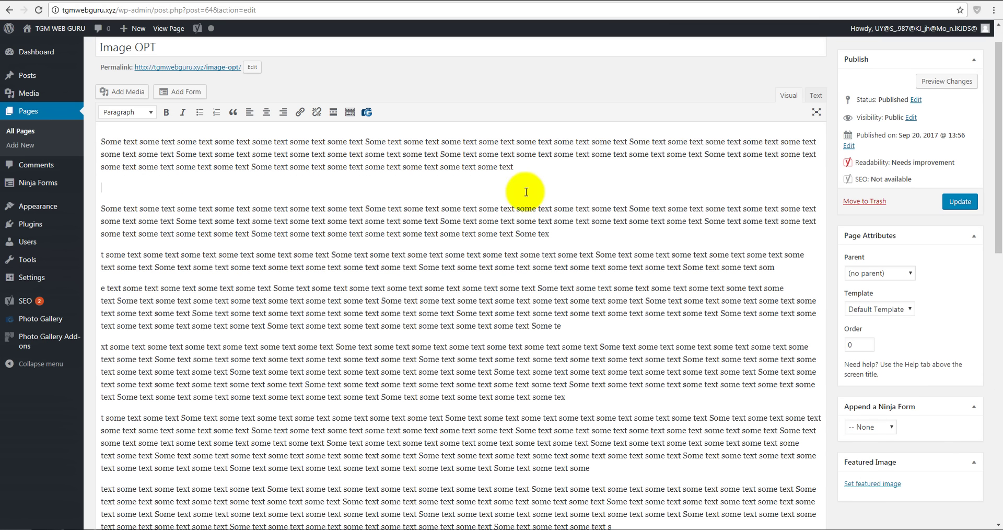
{"action": "left_click", "coordinate": [127, 91]}
{"action": "left_click", "coordinate": [177, 140]}
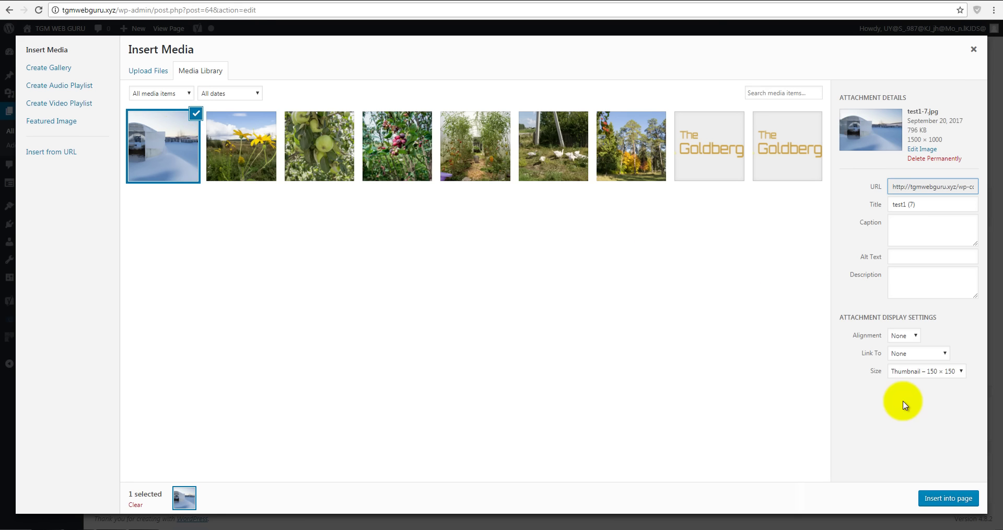
{"action": "left_click", "coordinate": [903, 336]}
{"action": "left_click", "coordinate": [907, 358]}
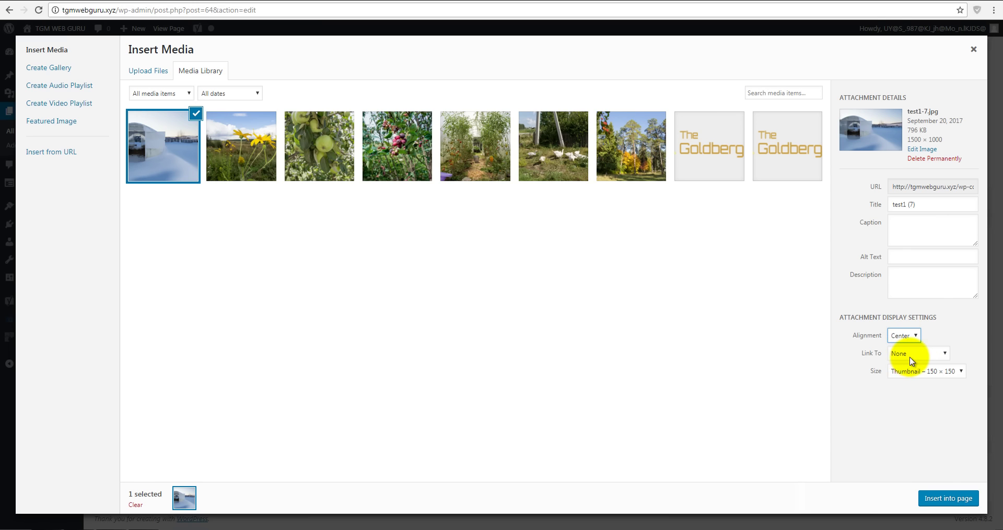
{"action": "left_click", "coordinate": [923, 355]}
{"action": "left_click", "coordinate": [923, 364]}
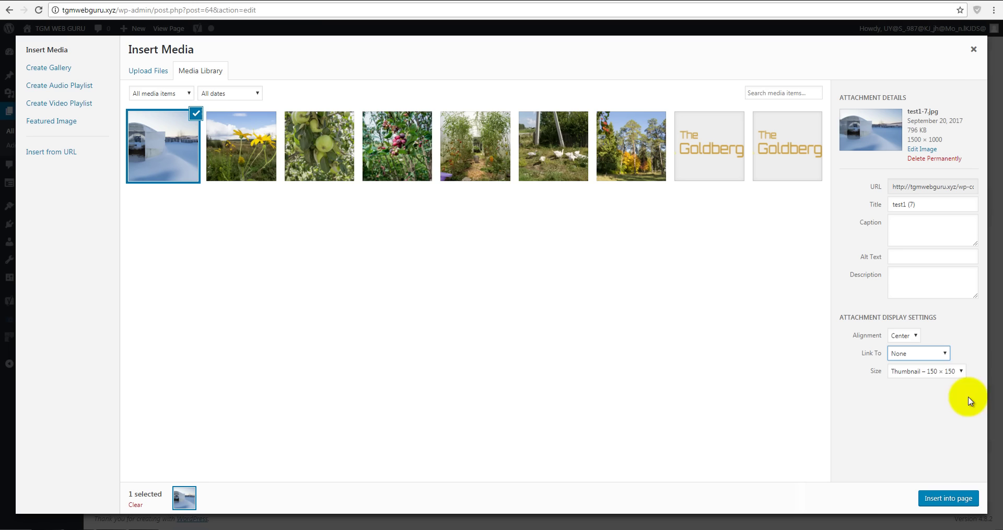
{"action": "left_click", "coordinate": [947, 372]}
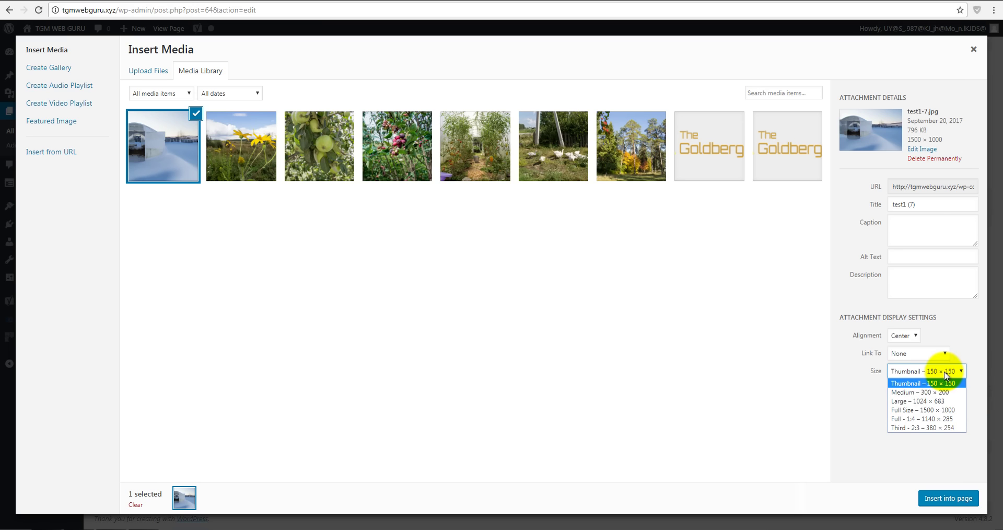
{"action": "left_click", "coordinate": [946, 401]}
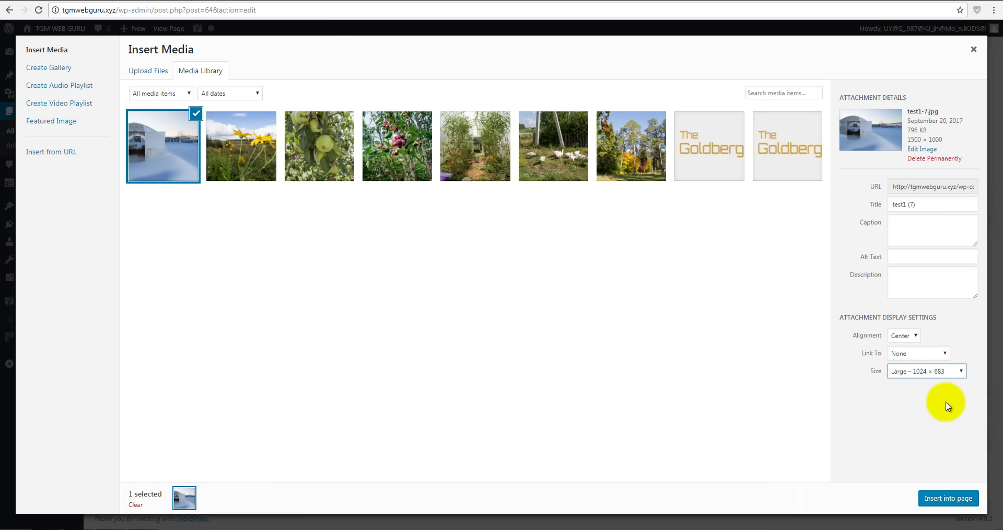
{"action": "left_click", "coordinate": [947, 498]}
Step: Insert the berry photo further down the Image OPT page
{"action": "scroll", "coordinate": [543, 229], "scroll_direction": "down", "scroll_amount": 5}
{"action": "left_click", "coordinate": [122, 54]}
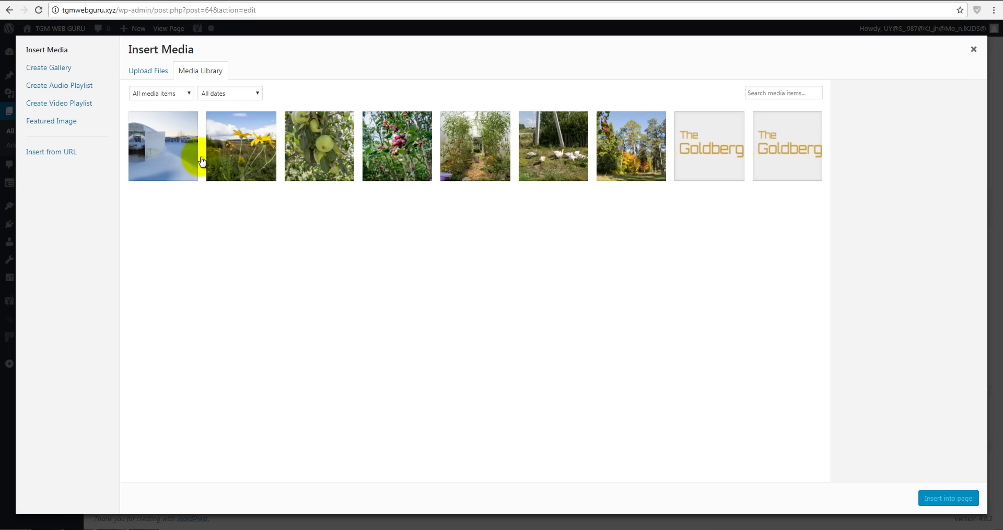
{"action": "left_click", "coordinate": [229, 133]}
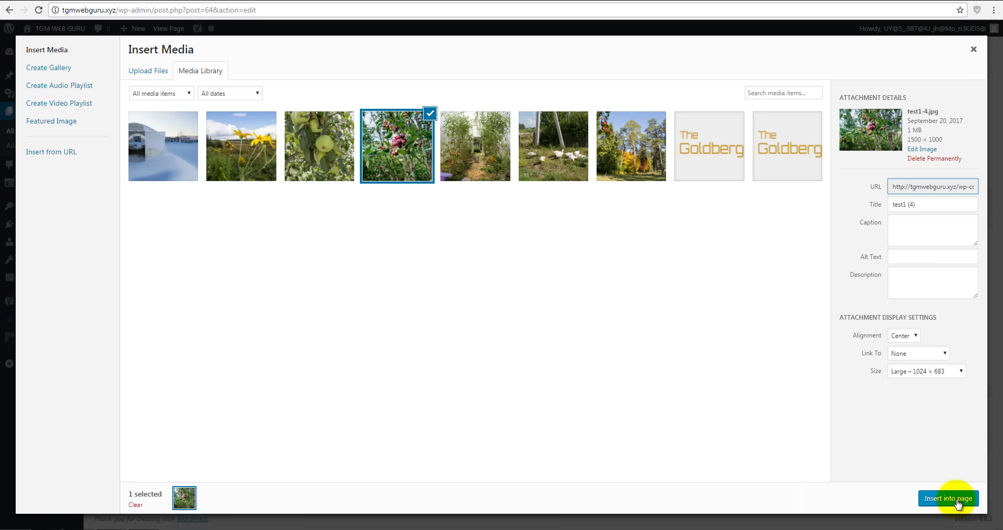
{"action": "left_click", "coordinate": [948, 498]}
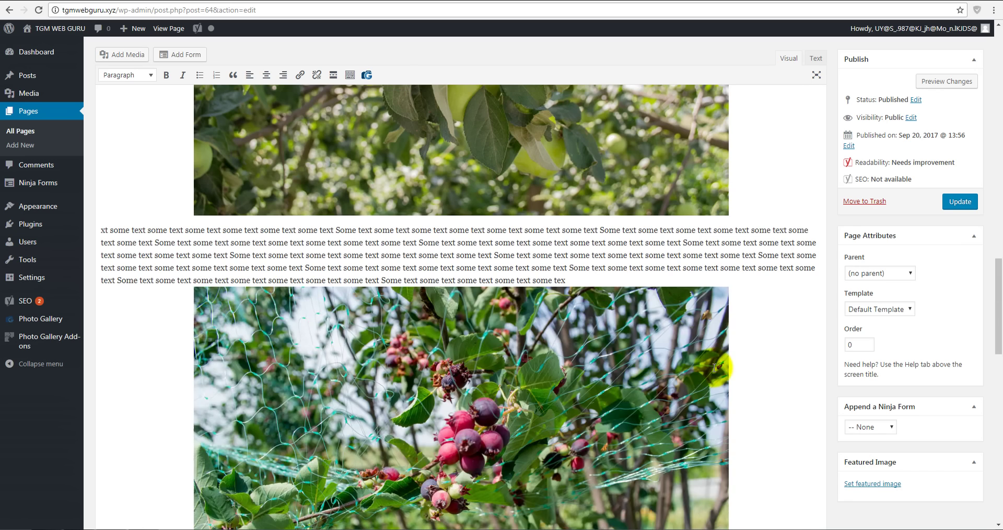
Step: Split a lower paragraph, insert the forest photo between the halves, and update the page
{"action": "scroll", "coordinate": [689, 381], "scroll_direction": "down", "scroll_amount": 6}
{"action": "scroll", "coordinate": [706, 371], "scroll_direction": "down", "scroll_amount": 3}
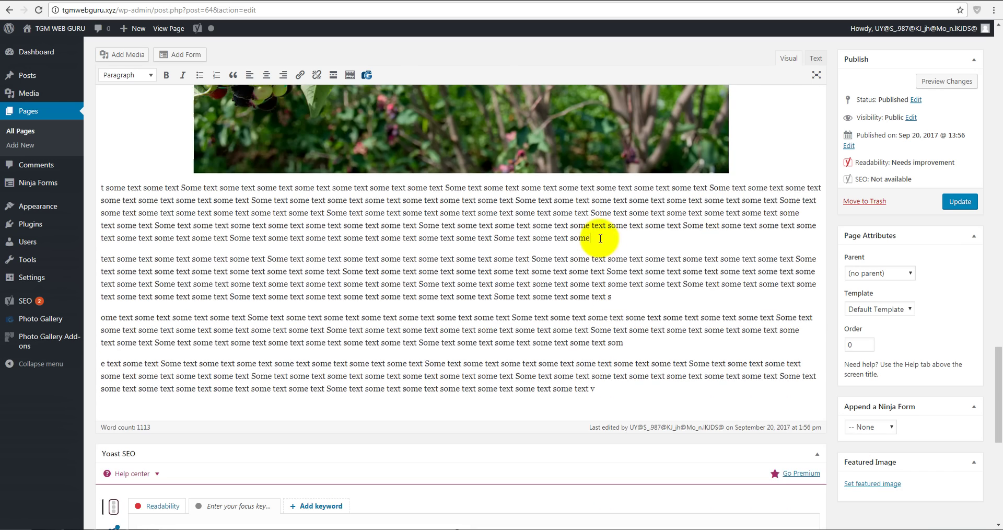
{"action": "left_click", "coordinate": [327, 213]}
{"action": "key", "text": "Return"}
{"action": "key", "text": "Return"}
{"action": "left_click", "coordinate": [141, 55]}
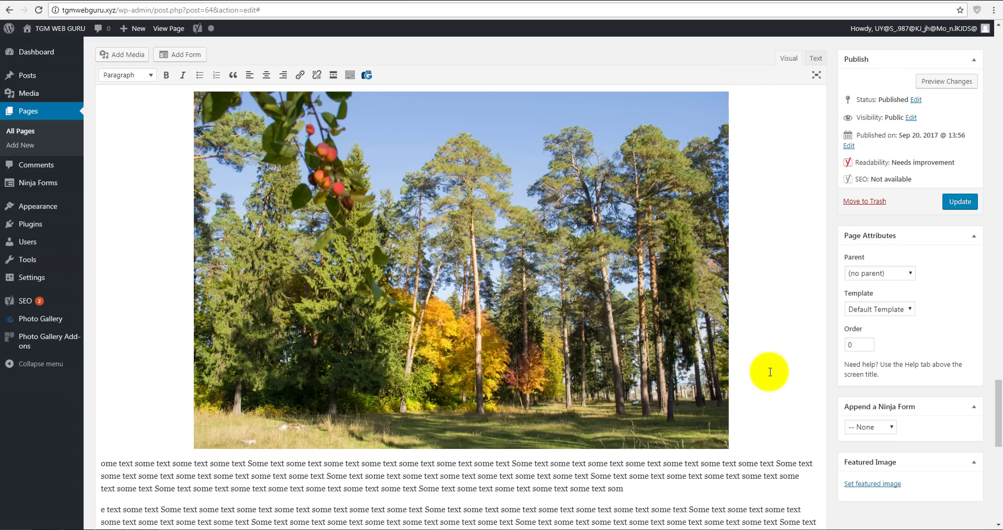
{"action": "scroll", "coordinate": [768, 397], "scroll_direction": "down", "scroll_amount": 4}
{"action": "scroll", "coordinate": [768, 408], "scroll_direction": "up", "scroll_amount": 4}
{"action": "left_click", "coordinate": [962, 203]}
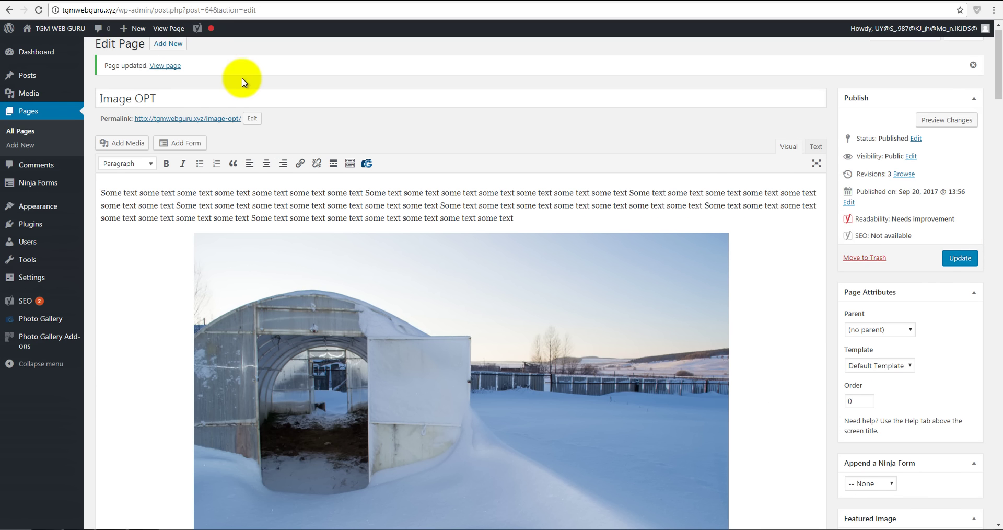
Step: View the live Image OPT page, scroll through its photos, and select its web address
{"action": "left_click", "coordinate": [167, 28], "text": "ctrl"}
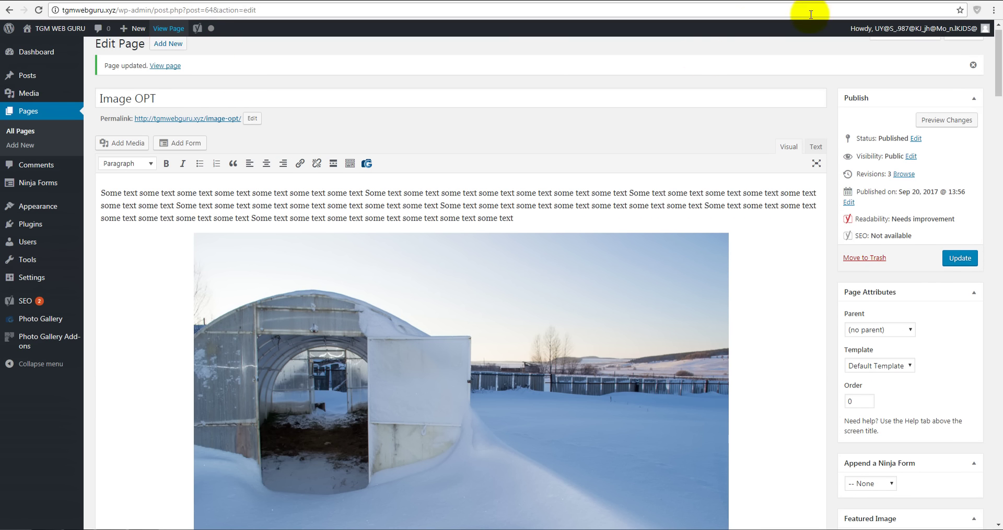
{"action": "key", "text": "ctrl+Tab"}
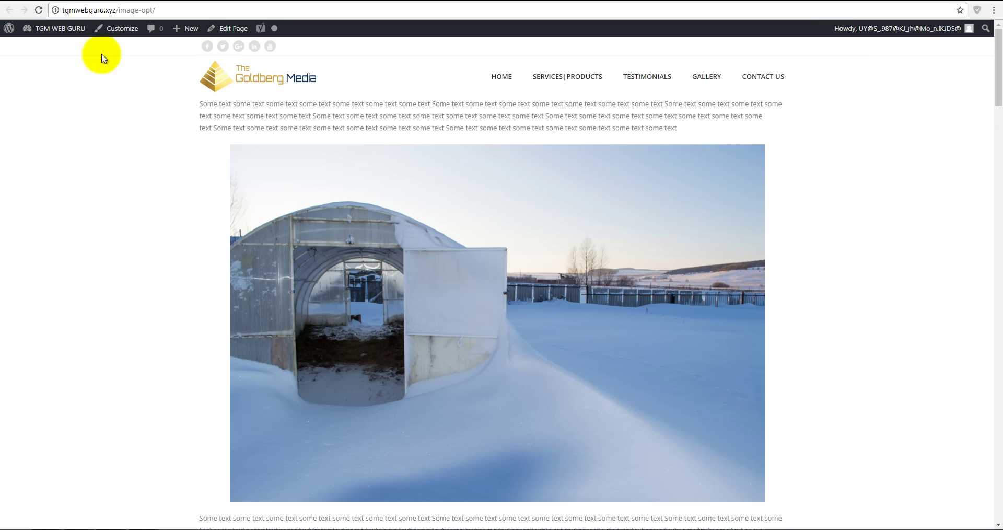
{"action": "scroll", "coordinate": [778, 245], "scroll_direction": "down", "scroll_amount": 6}
{"action": "scroll", "coordinate": [765, 261], "scroll_direction": "up", "scroll_amount": 5}
{"action": "scroll", "coordinate": [768, 265], "scroll_direction": "down", "scroll_amount": 15}
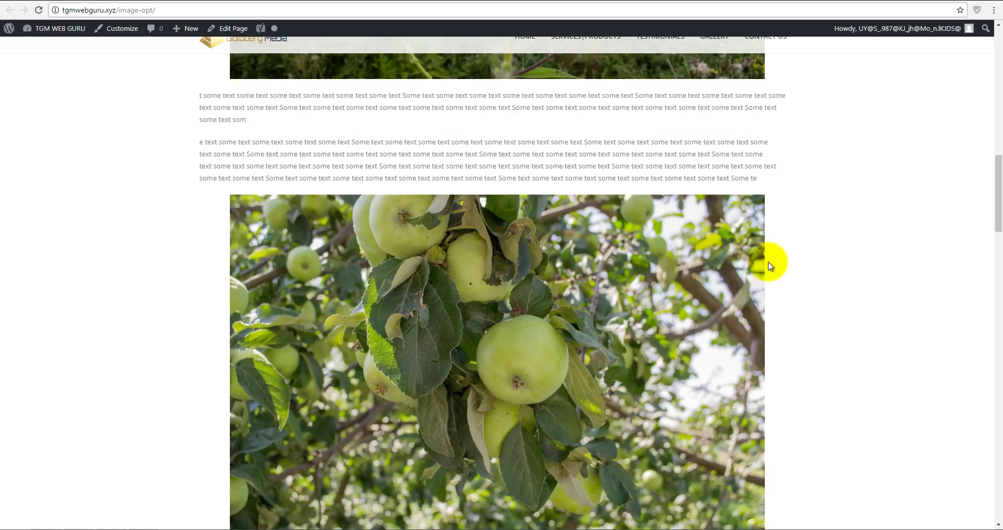
{"action": "scroll", "coordinate": [768, 264], "scroll_direction": "down", "scroll_amount": 15}
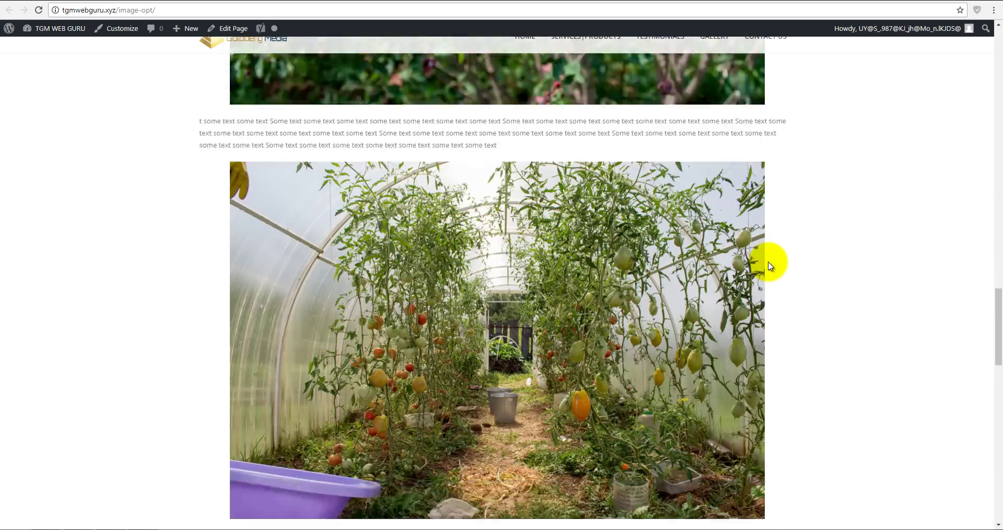
{"action": "scroll", "coordinate": [768, 265], "scroll_direction": "down", "scroll_amount": 15}
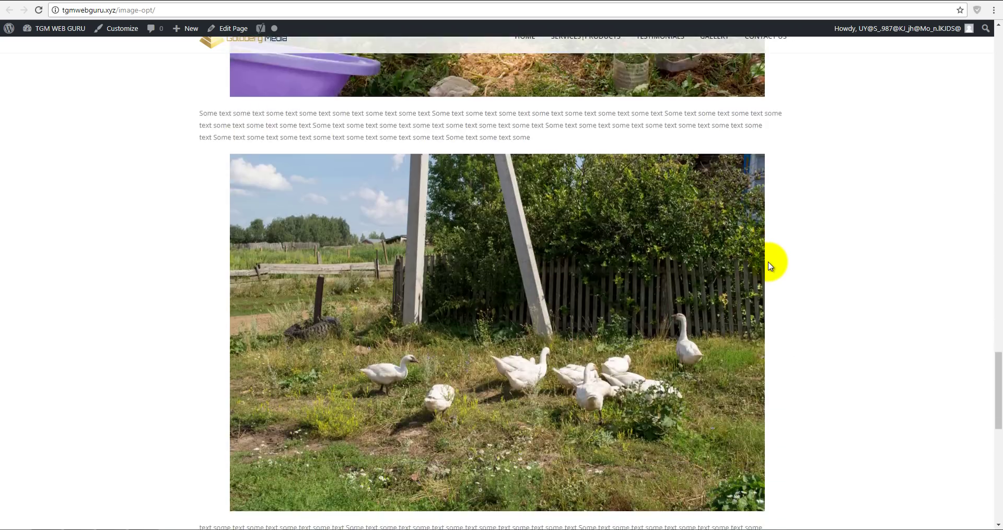
{"action": "scroll", "coordinate": [768, 264], "scroll_direction": "down", "scroll_amount": 3}
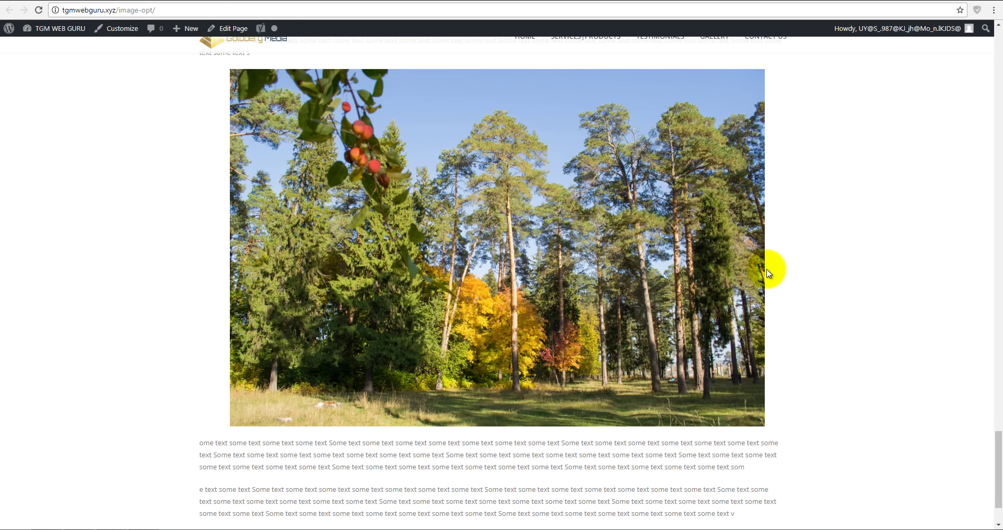
{"action": "key", "text": "Home"}
{"action": "left_click", "coordinate": [205, 9]}
{"action": "key", "text": "ctrl+c"}
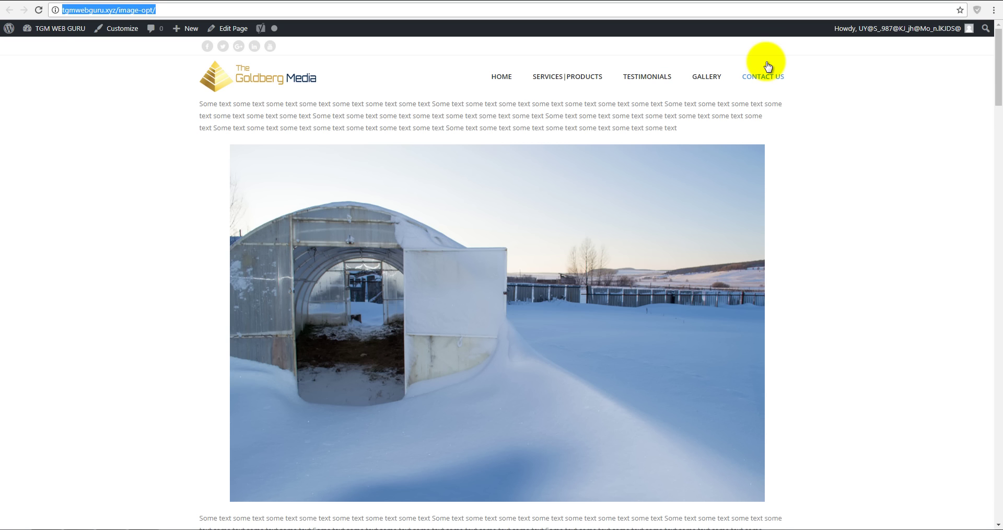
Step: Run PageSpeed Insights on the pasted Image OPT page URL
{"action": "left_click", "coordinate": [768, 1]}
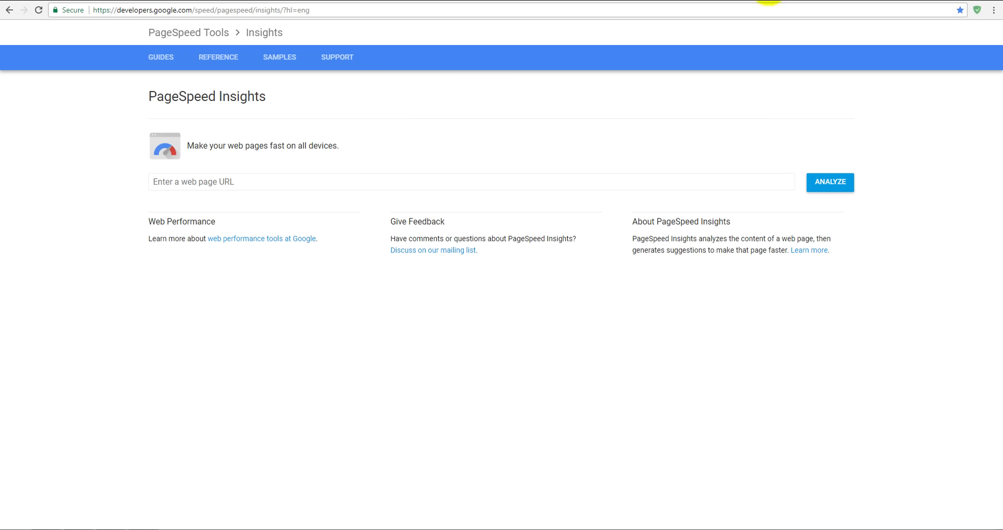
{"action": "left_click", "coordinate": [272, 183]}
{"action": "key", "text": "ctrl+v"}
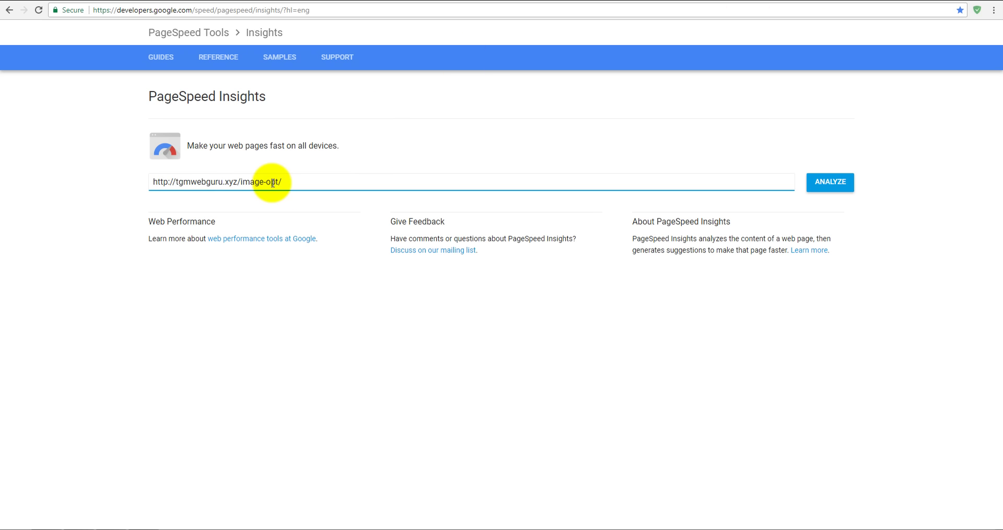
{"action": "left_click", "coordinate": [842, 189]}
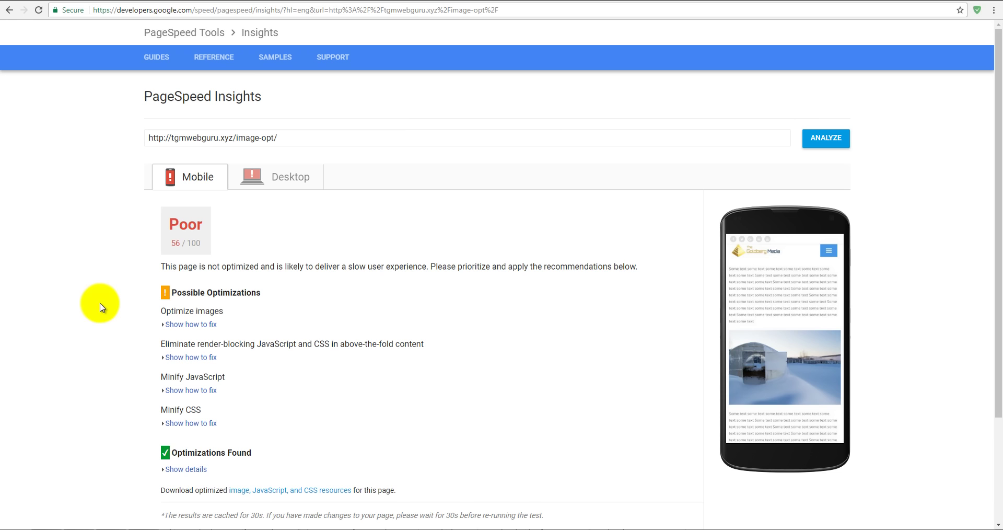
Step: Compare the results: 56/100 on mobile versus 60/100 on desktop
{"action": "left_click", "coordinate": [287, 183]}
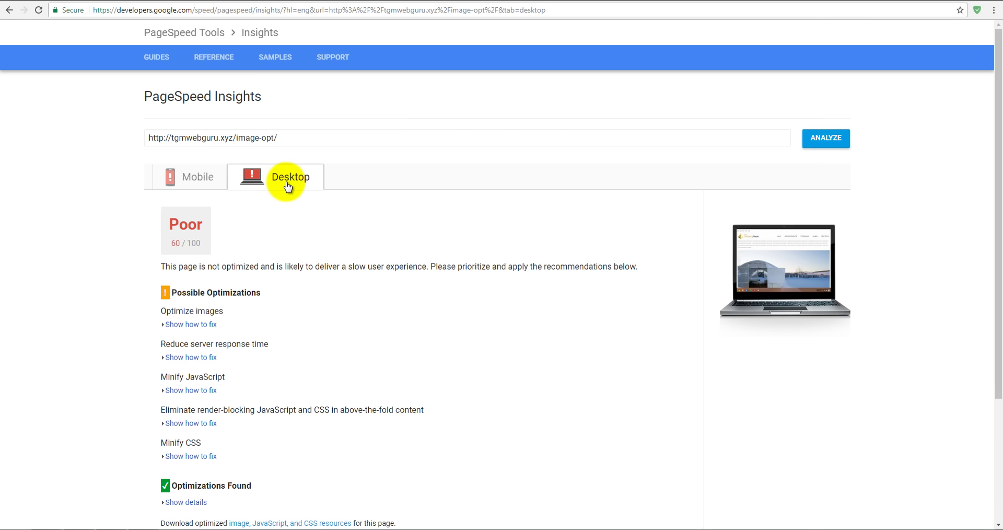
{"action": "left_click", "coordinate": [198, 178]}
{"action": "left_click", "coordinate": [293, 180]}
{"action": "left_click", "coordinate": [192, 179]}
{"action": "left_click", "coordinate": [285, 184]}
{"action": "left_click", "coordinate": [217, 180]}
{"action": "left_click", "coordinate": [282, 183]}
{"action": "left_click", "coordinate": [199, 179]}
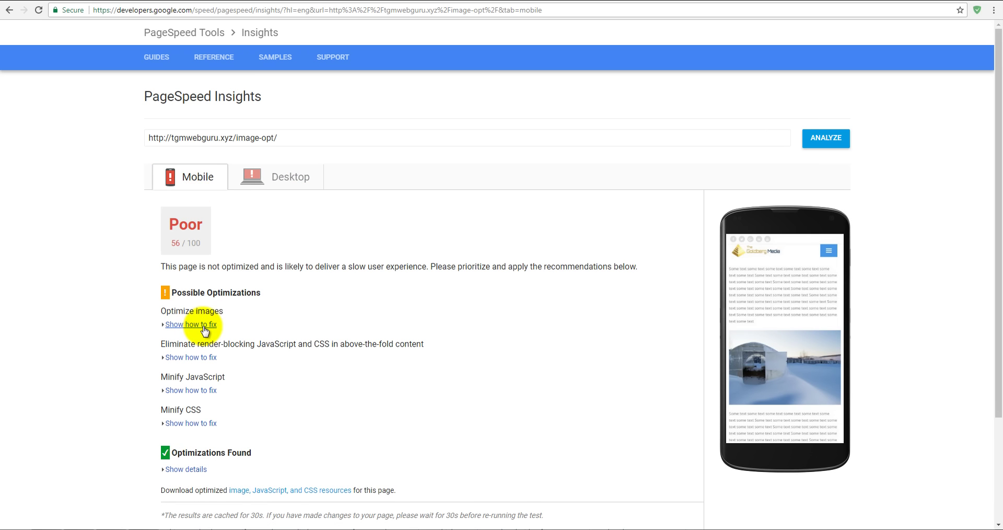
Step: Highlight the top Optimize images suggestion in both the mobile and desktop results
{"action": "left_click_drag", "start_coordinate": [224, 311], "coordinate": [152, 311]}
{"action": "left_click", "coordinate": [285, 178]}
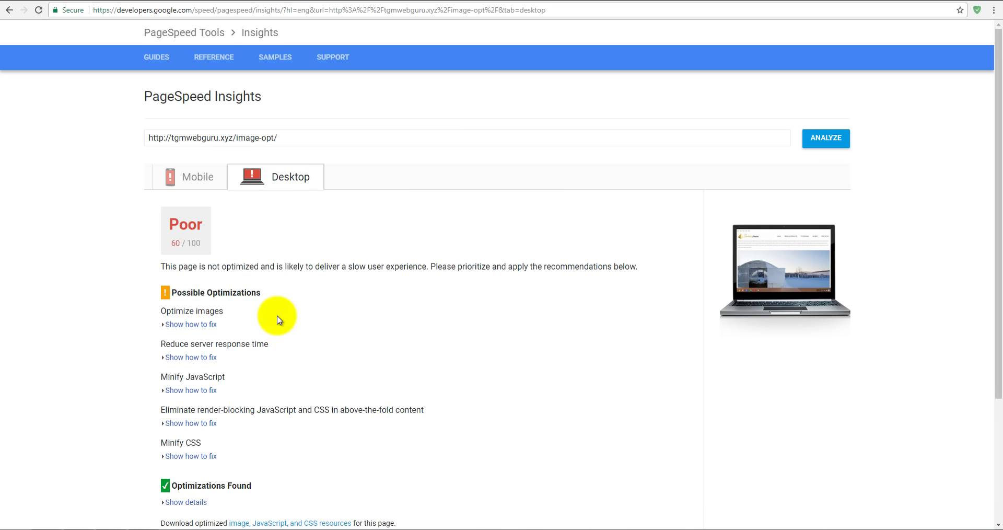
{"action": "left_click_drag", "start_coordinate": [225, 311], "coordinate": [161, 313]}
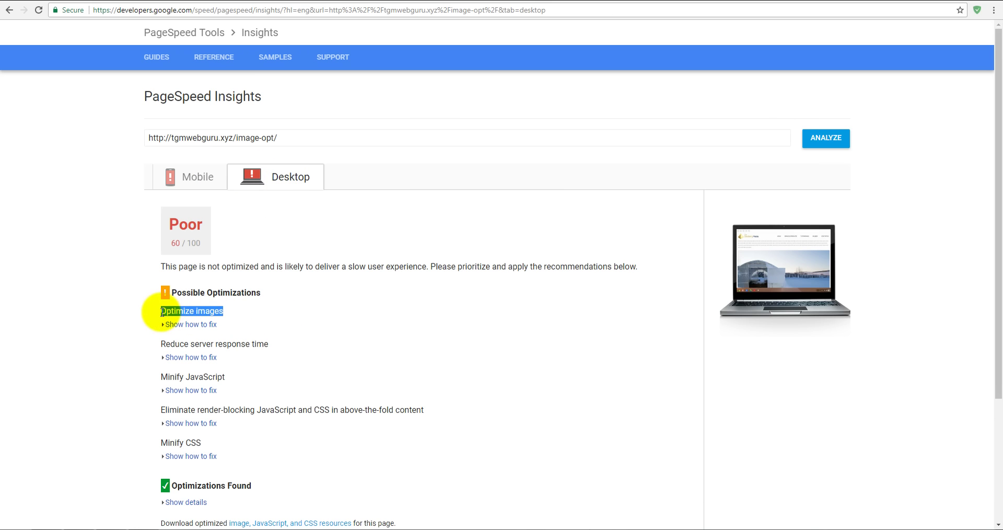
{"action": "left_click", "coordinate": [287, 313]}
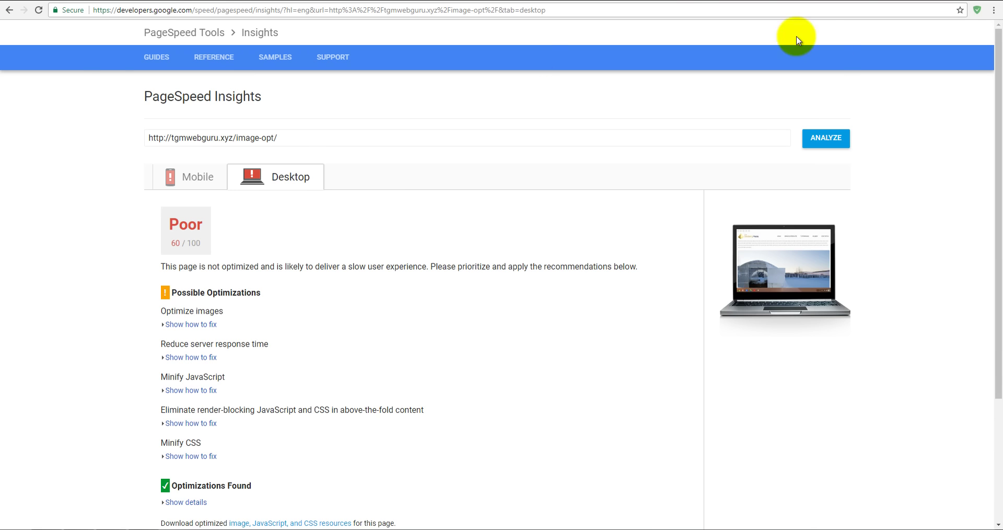
Step: Browse the Popular list under Plugins > Add New
{"action": "key", "text": "ctrl+Tab"}
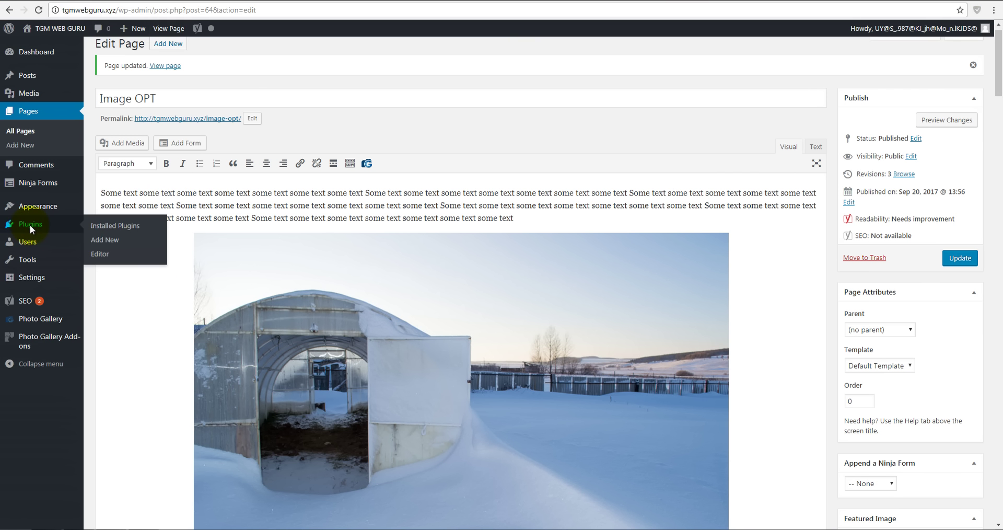
{"action": "left_click", "coordinate": [30, 225]}
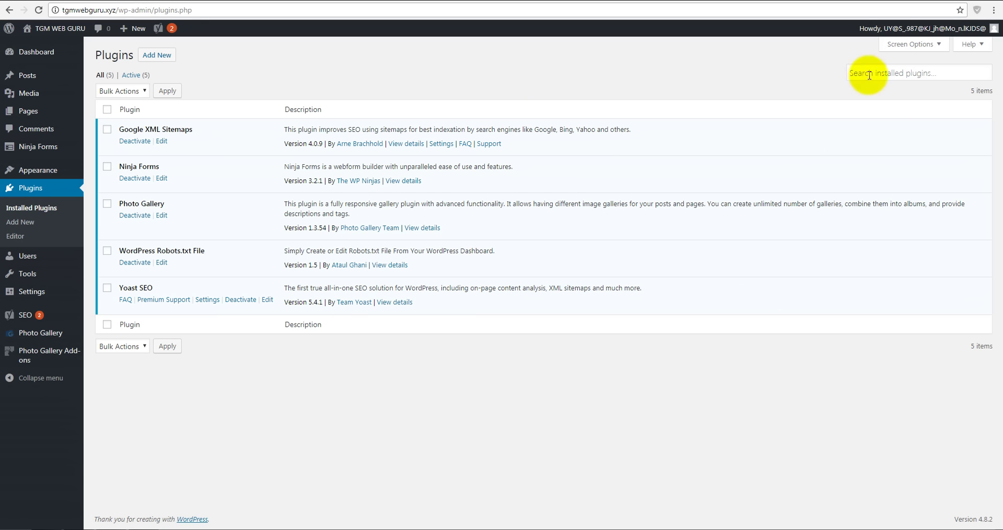
{"action": "left_click", "coordinate": [157, 55]}
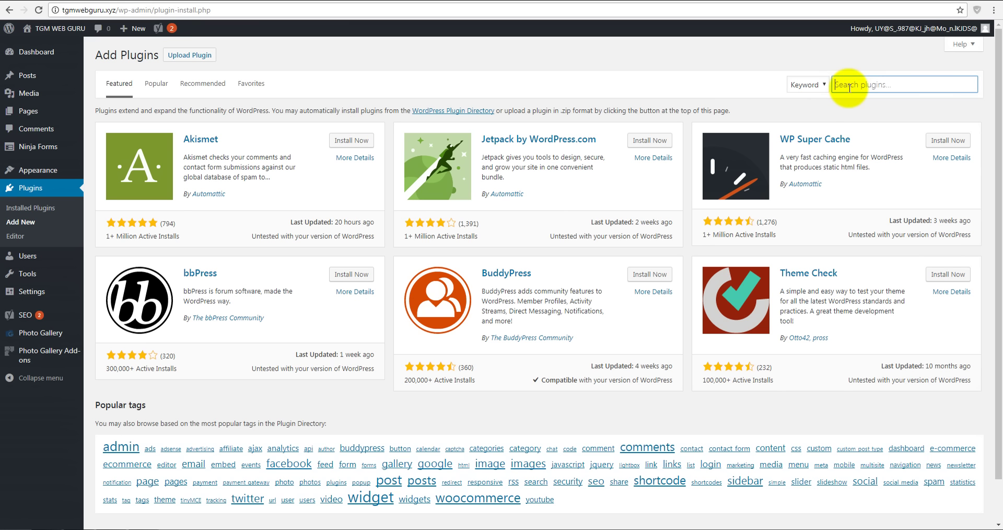
{"action": "left_click", "coordinate": [842, 88]}
{"action": "left_click", "coordinate": [157, 85]}
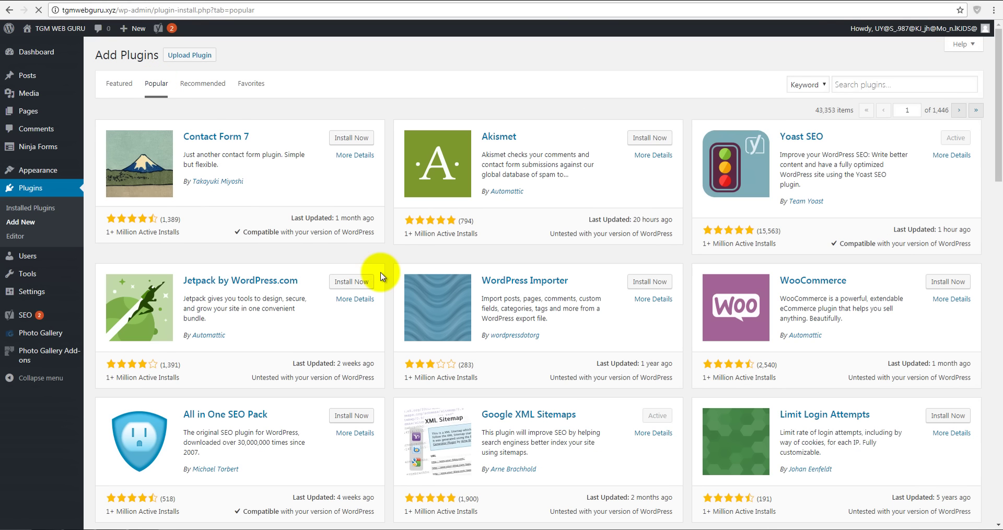
{"action": "scroll", "coordinate": [380, 272], "scroll_direction": "down", "scroll_amount": 9}
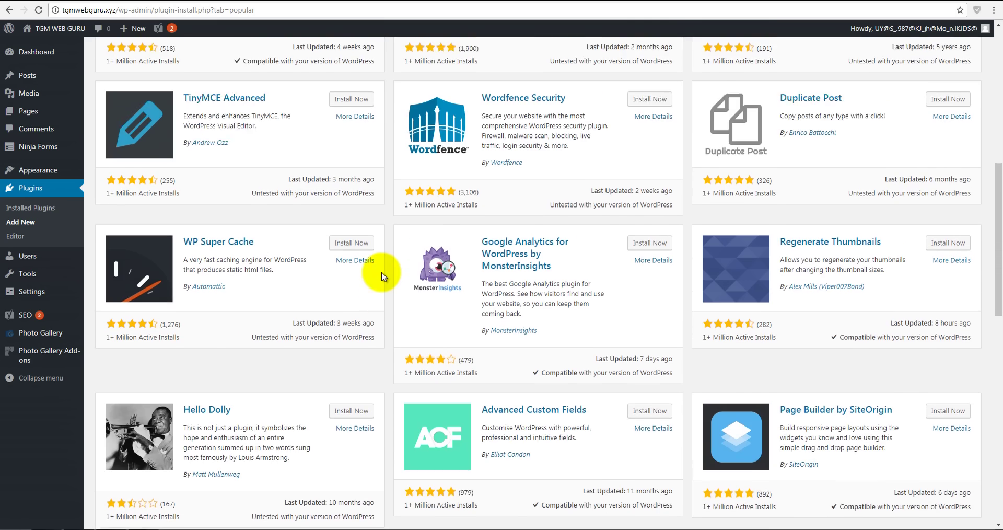
{"action": "scroll", "coordinate": [382, 275], "scroll_direction": "down", "scroll_amount": 2}
{"action": "scroll", "coordinate": [382, 277], "scroll_direction": "down", "scroll_amount": 5}
{"action": "scroll", "coordinate": [381, 276], "scroll_direction": "down", "scroll_amount": 6}
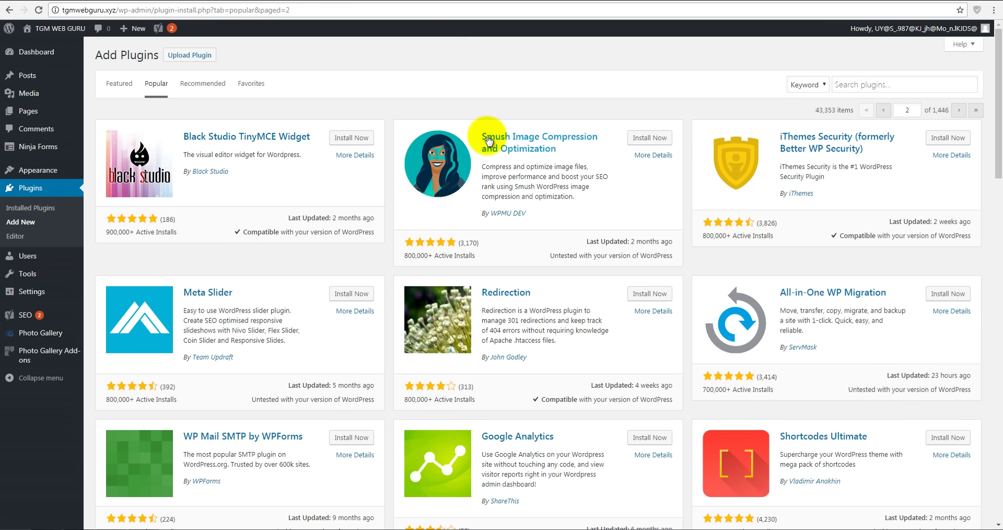
Step: Install the Smush Image Compression and EWWW Image Optimizer plugins
{"action": "left_click", "coordinate": [646, 139]}
{"action": "scroll", "coordinate": [607, 226], "scroll_direction": "down", "scroll_amount": 13}
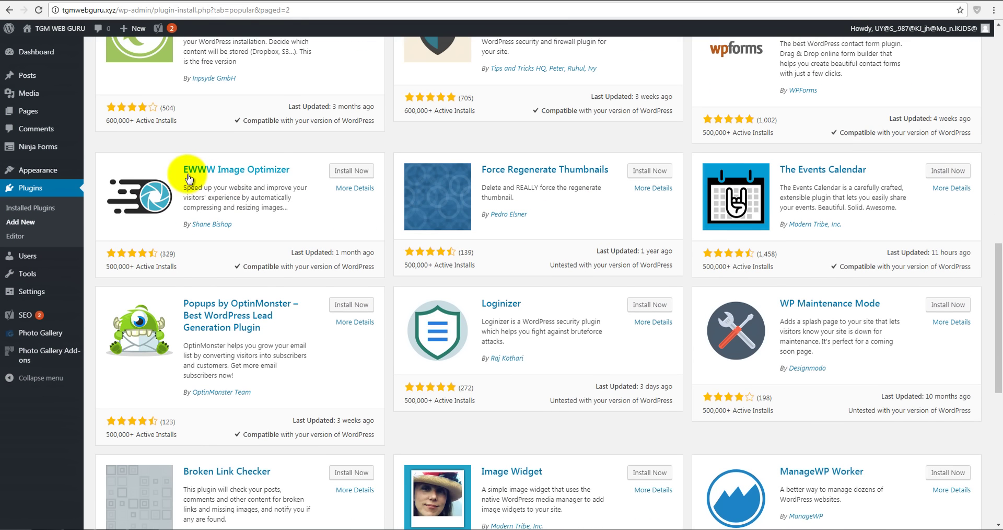
{"action": "left_click", "coordinate": [361, 175]}
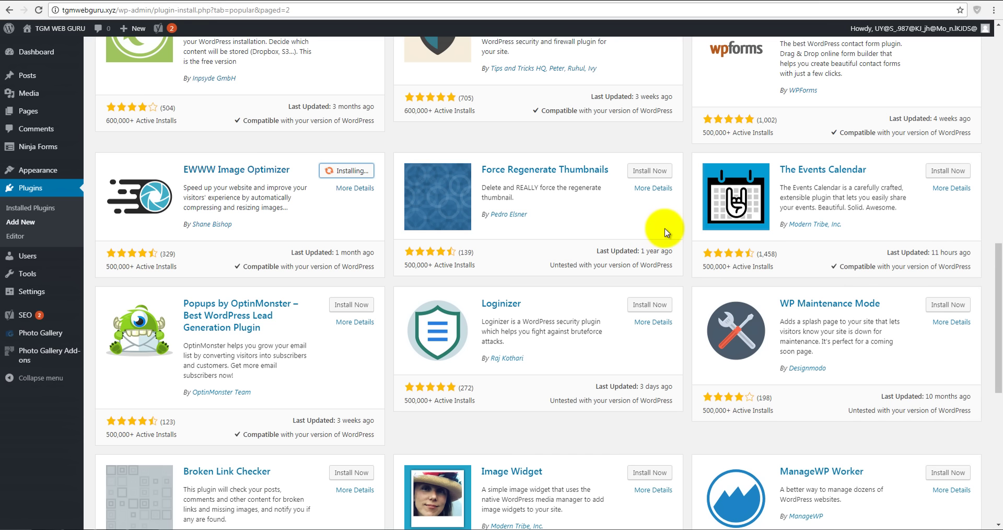
{"action": "scroll", "coordinate": [665, 232], "scroll_direction": "up", "scroll_amount": 13}
{"action": "scroll", "coordinate": [665, 230], "scroll_direction": "up", "scroll_amount": 3}
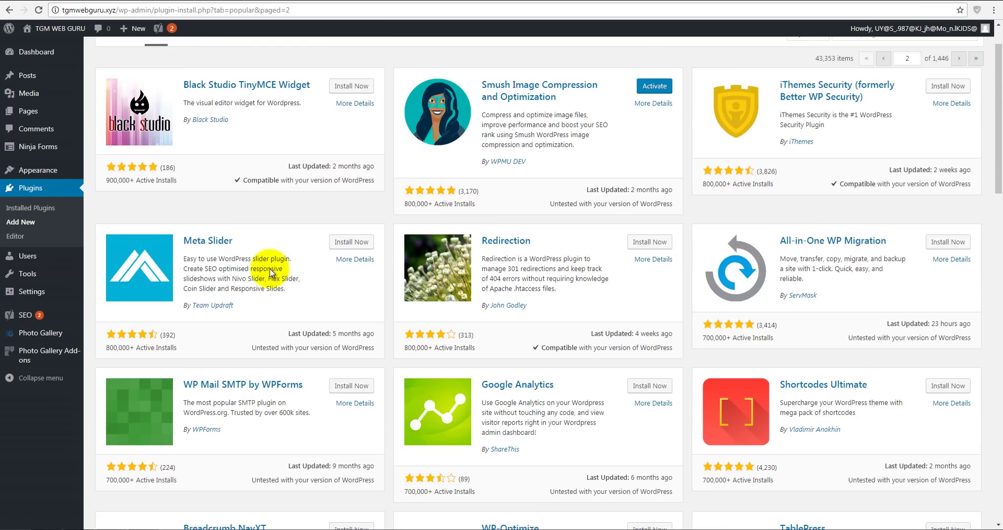
{"action": "scroll", "coordinate": [264, 201], "scroll_direction": "down", "scroll_amount": 12}
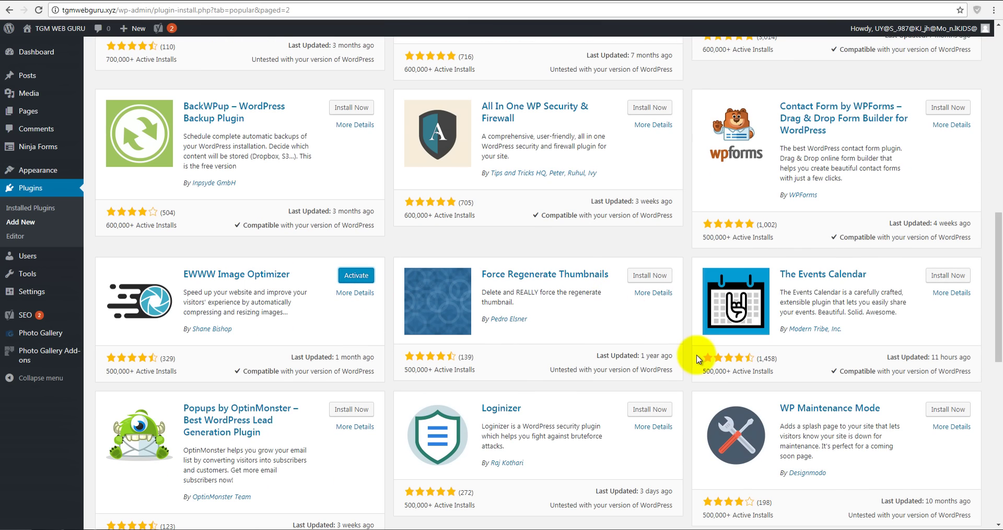
{"action": "scroll", "coordinate": [684, 354], "scroll_direction": "up", "scroll_amount": 10}
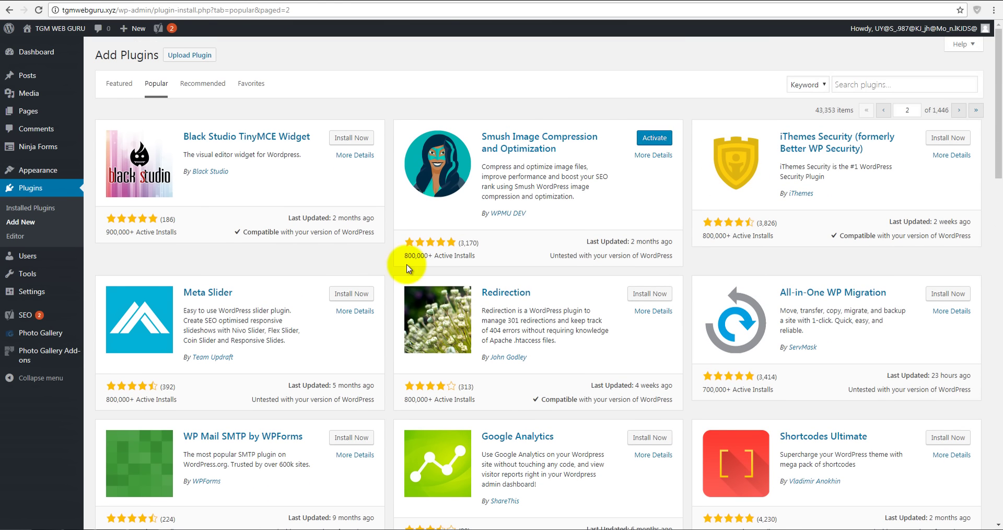
Step: Note Smush's install count and the attachments-needing-smushing notice, then run Bulk Smush
{"action": "left_click_drag", "start_coordinate": [404, 255], "coordinate": [428, 256]}
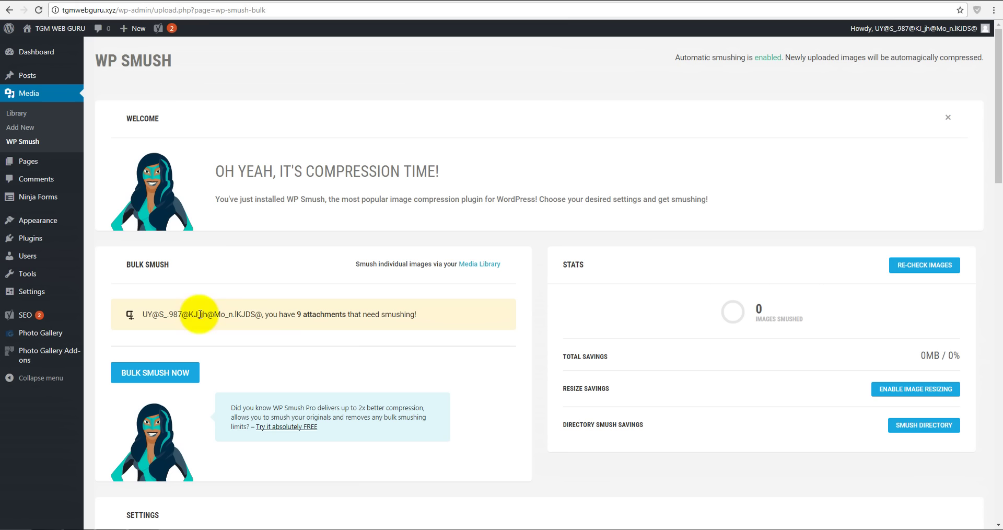
{"action": "left_click_drag", "start_coordinate": [267, 314], "coordinate": [426, 315]}
{"action": "left_click", "coordinate": [425, 319]}
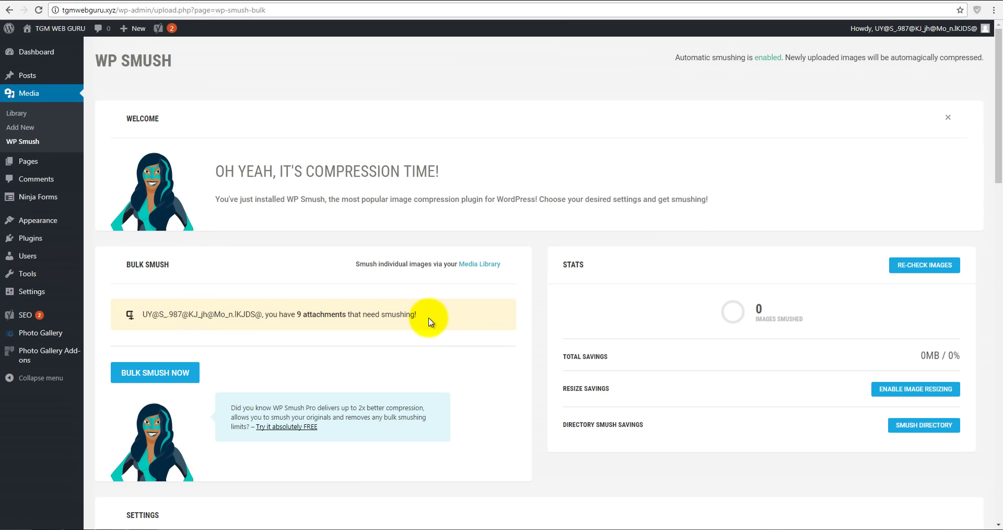
{"action": "left_click", "coordinate": [166, 374]}
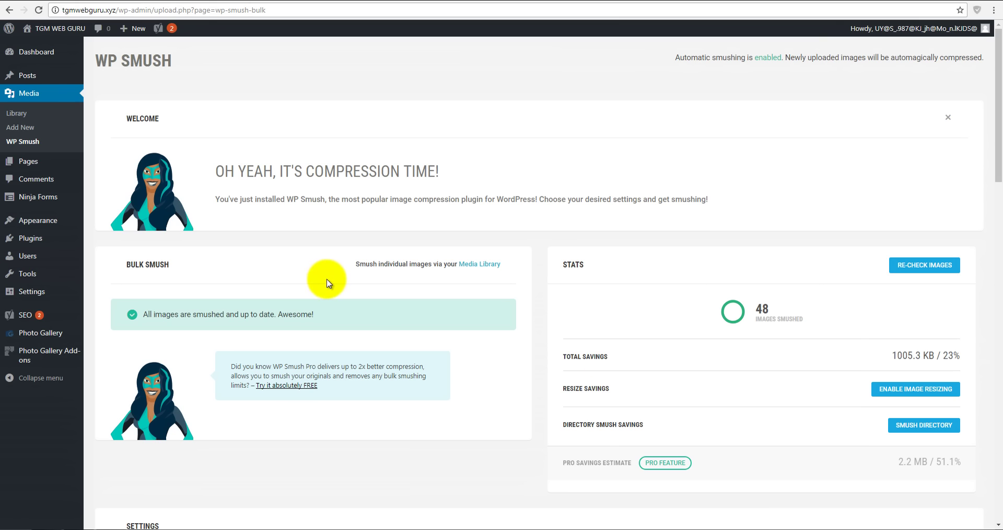
Step: Confirm the 'All images are optimized' notice: 48 images smushed, saving 1005.3 KB
{"action": "left_click", "coordinate": [926, 267]}
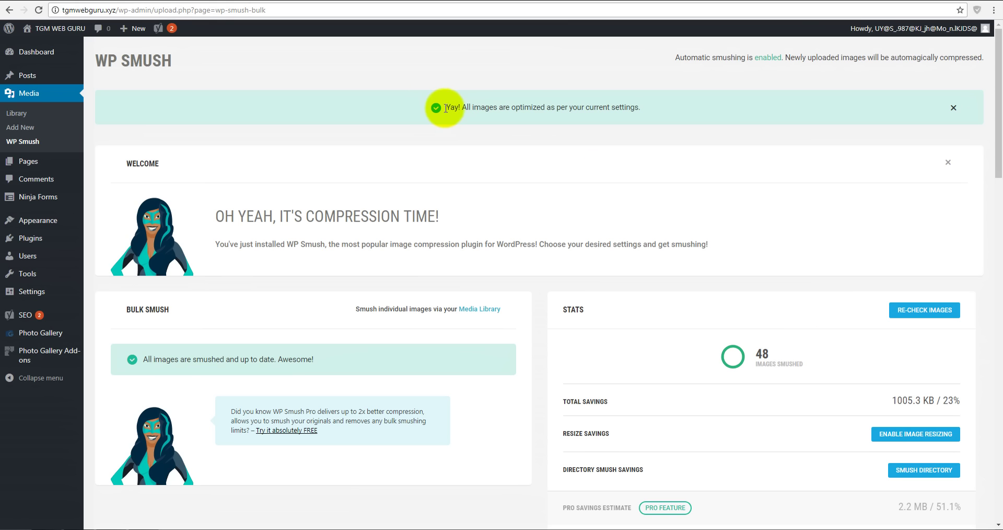
{"action": "left_click_drag", "start_coordinate": [447, 107], "coordinate": [635, 103]}
{"action": "left_click", "coordinate": [681, 106]}
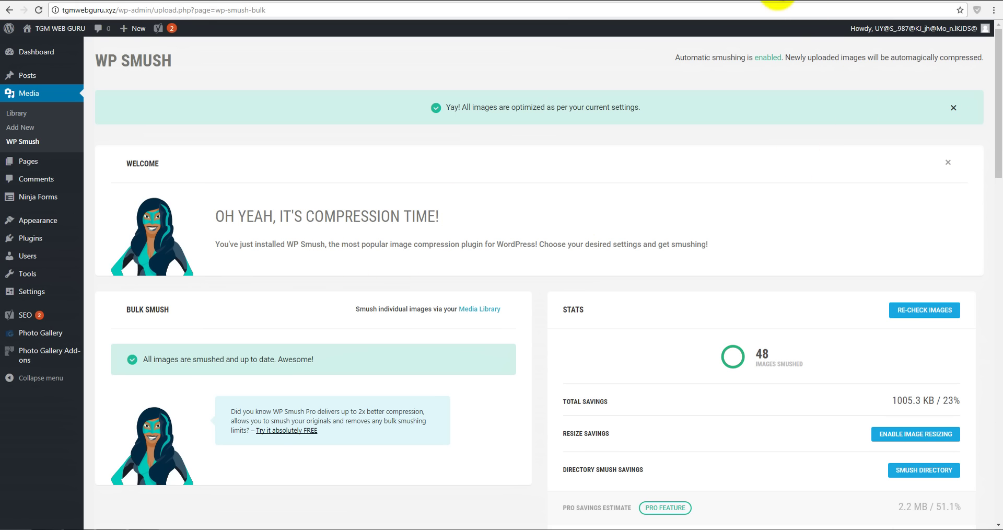
{"action": "left_click", "coordinate": [766, 1]}
{"action": "key", "text": "ctrl+c"}
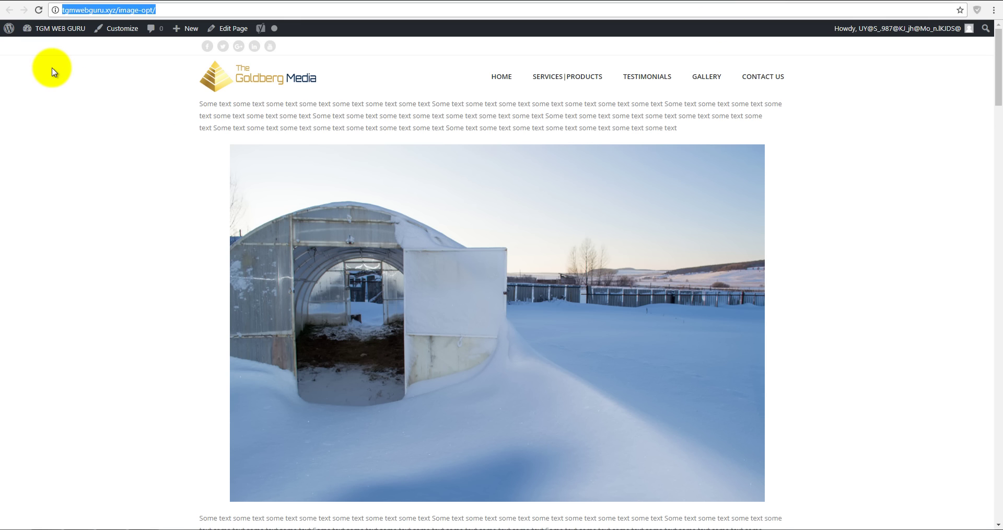
Step: Reload the test page and review the earlier 56 mobile and 60 desktop scores
{"action": "key", "text": "F5"}
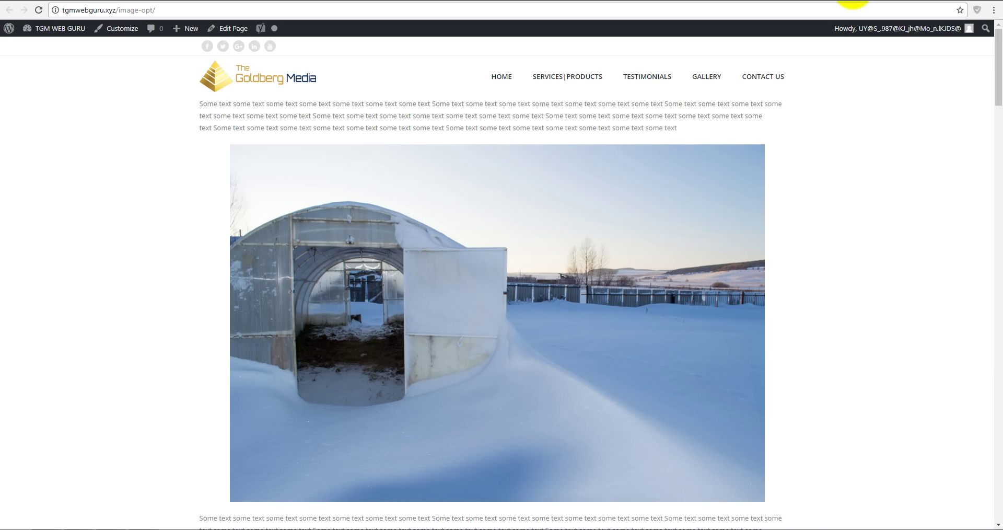
{"action": "left_click", "coordinate": [851, 2]}
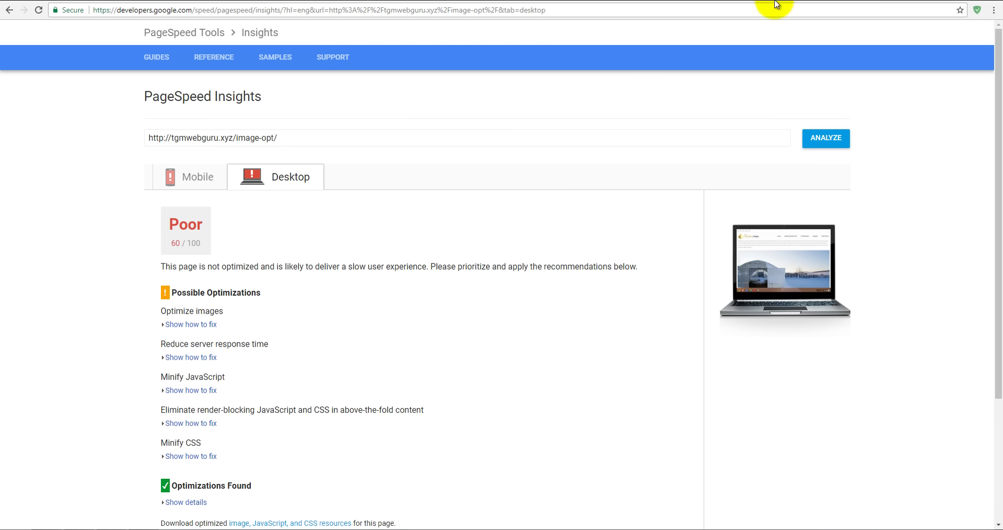
{"action": "left_click", "coordinate": [217, 176]}
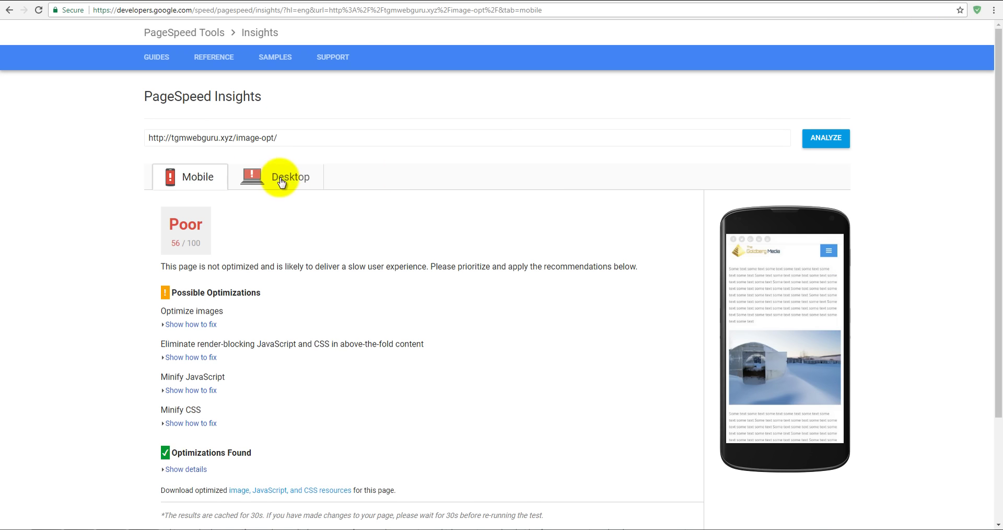
{"action": "left_click", "coordinate": [234, 185]}
{"action": "left_click", "coordinate": [197, 178]}
{"action": "left_click", "coordinate": [274, 178]}
{"action": "left_click", "coordinate": [185, 180]}
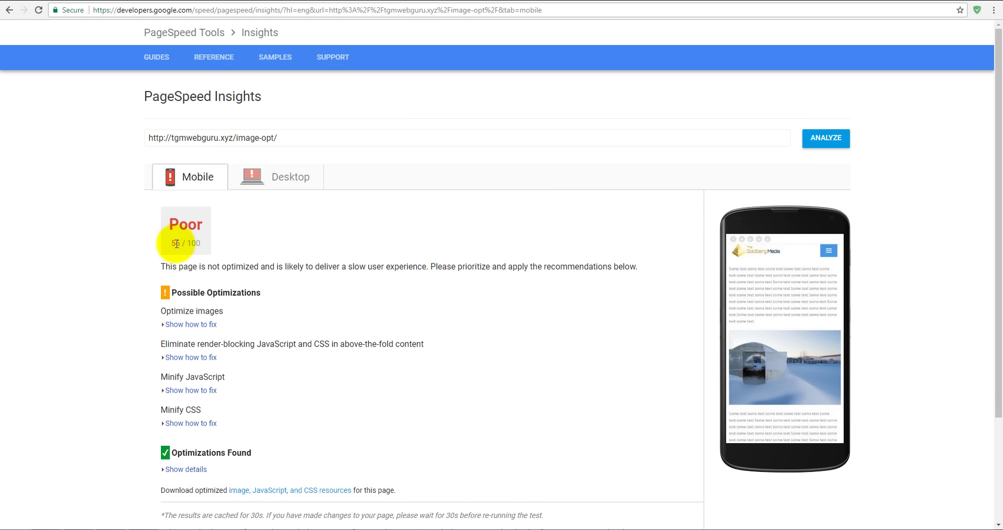
{"action": "left_click", "coordinate": [282, 181]}
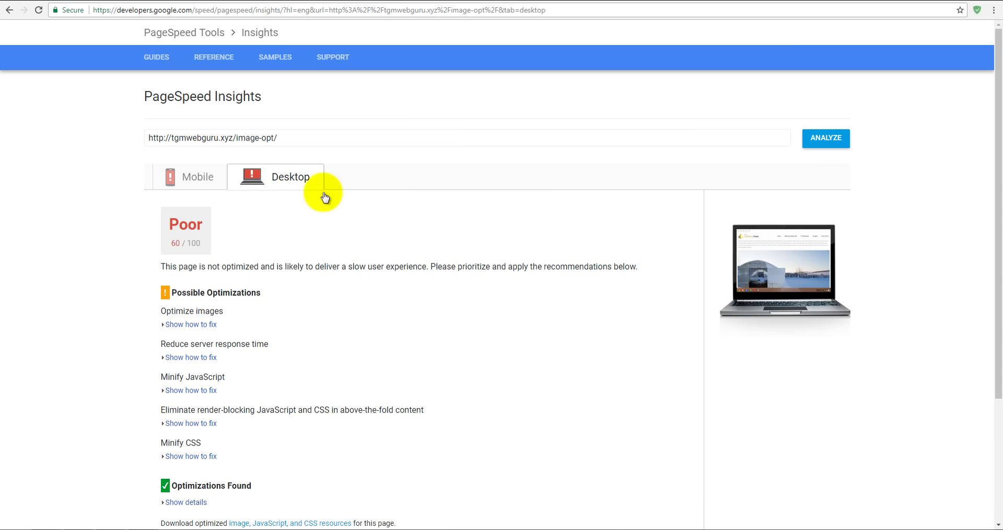
{"action": "left_click", "coordinate": [186, 179]}
Step: Re-run PageSpeed Insights on the pasted image-opt page URL
{"action": "left_click", "coordinate": [271, 181]}
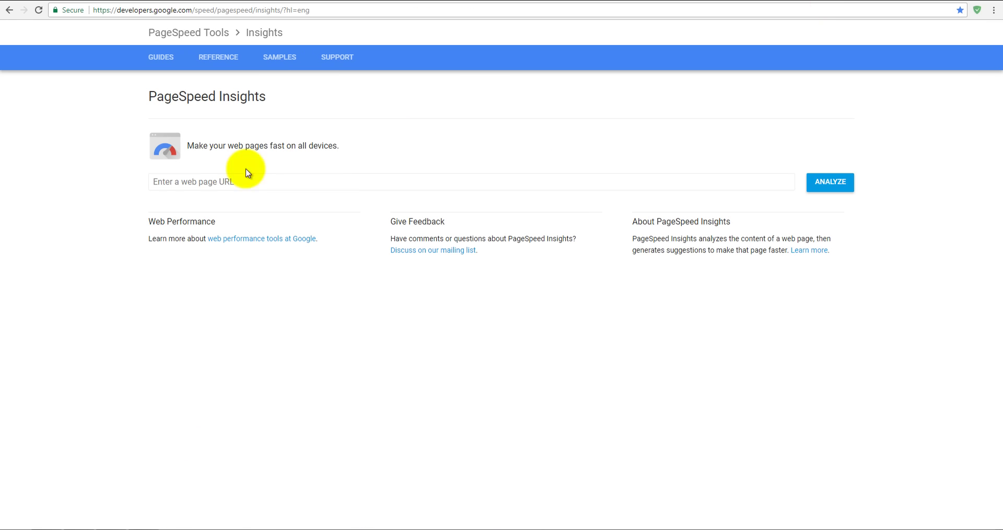
{"action": "left_click", "coordinate": [247, 178]}
{"action": "key", "text": "ctrl+v"}
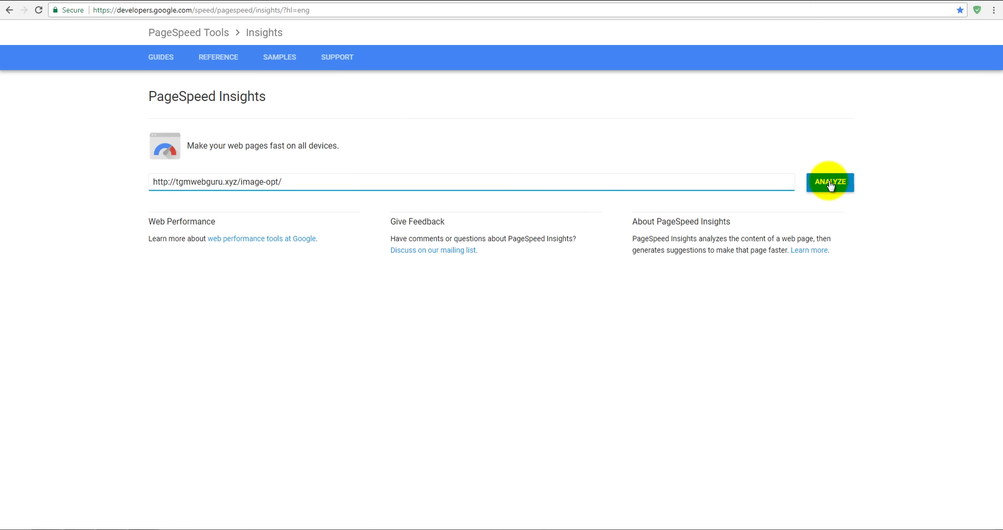
{"action": "left_click", "coordinate": [830, 186]}
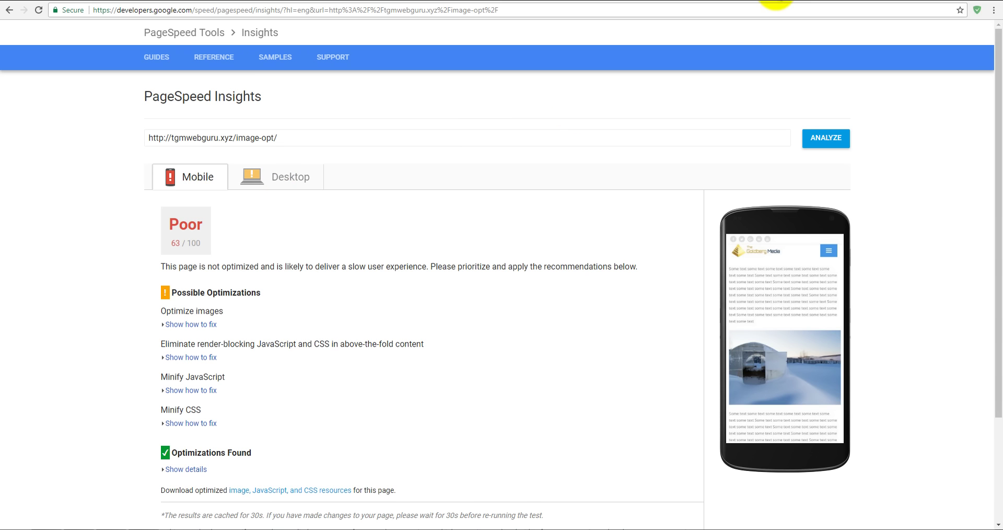
Step: Compare the new scores: 71/100 Needs Work on desktop and 63/100 on mobile
{"action": "left_click", "coordinate": [276, 177]}
{"action": "left_click", "coordinate": [193, 177]}
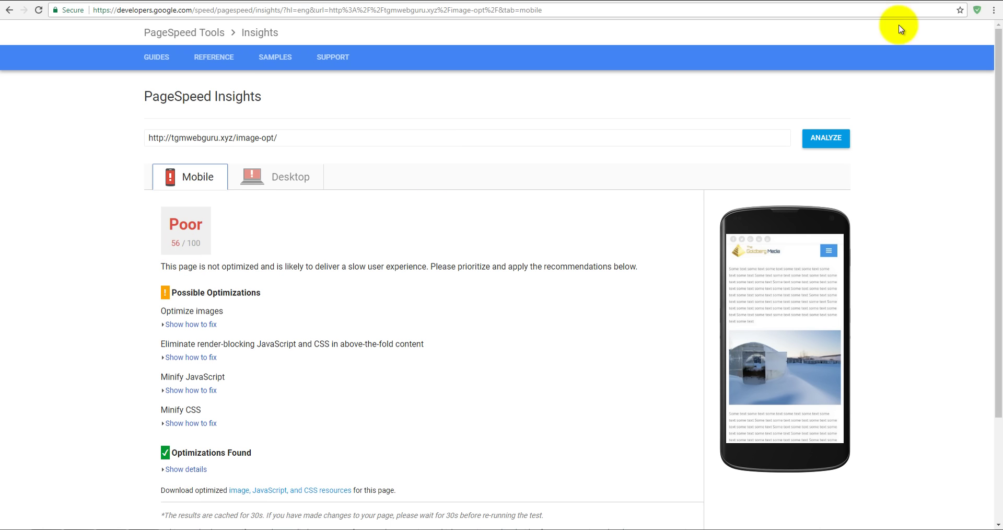
{"action": "left_click", "coordinate": [856, 1]}
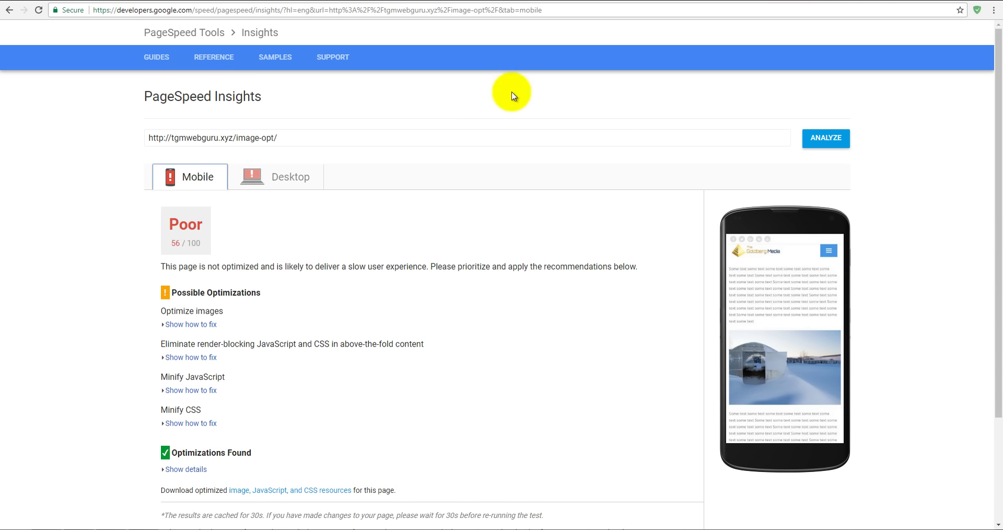
{"action": "left_click", "coordinate": [269, 177]}
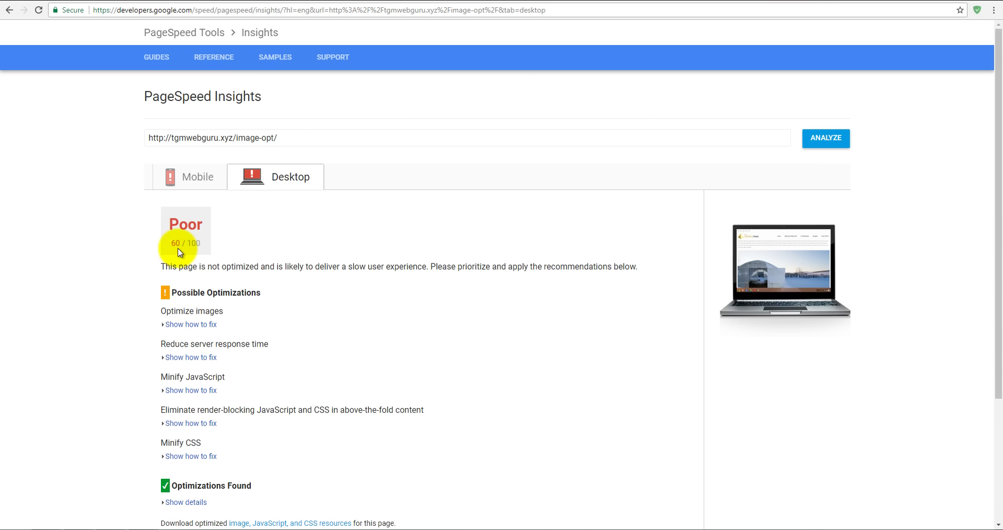
{"action": "left_click", "coordinate": [283, 181]}
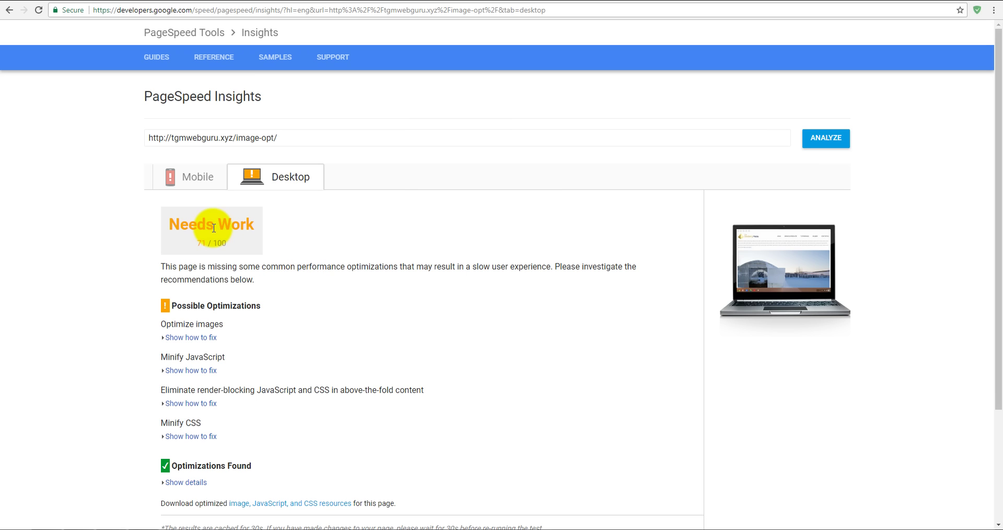
{"action": "left_click", "coordinate": [182, 176]}
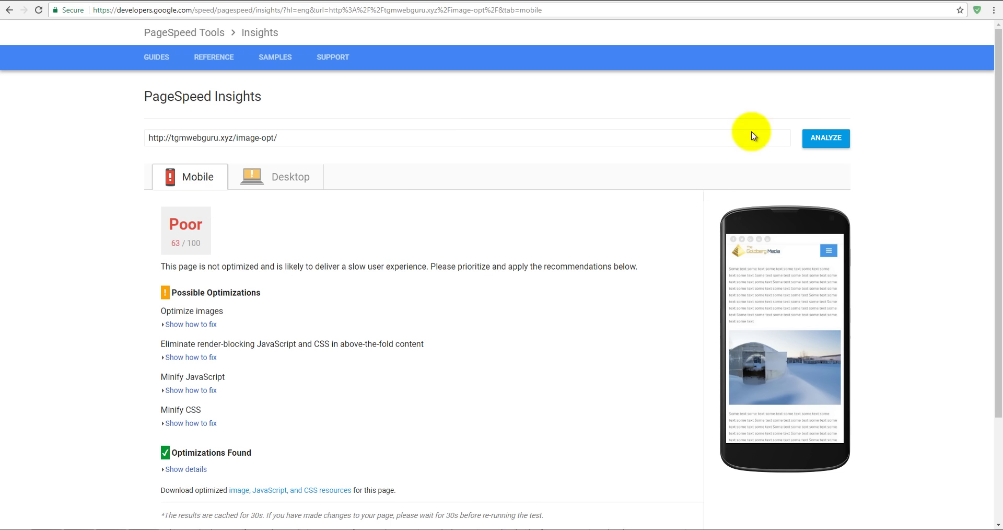
Step: In Plugins, deactivate WP Smush, activate EWWW Image Optimizer and bring up its settings page
{"action": "left_click", "coordinate": [696, 2]}
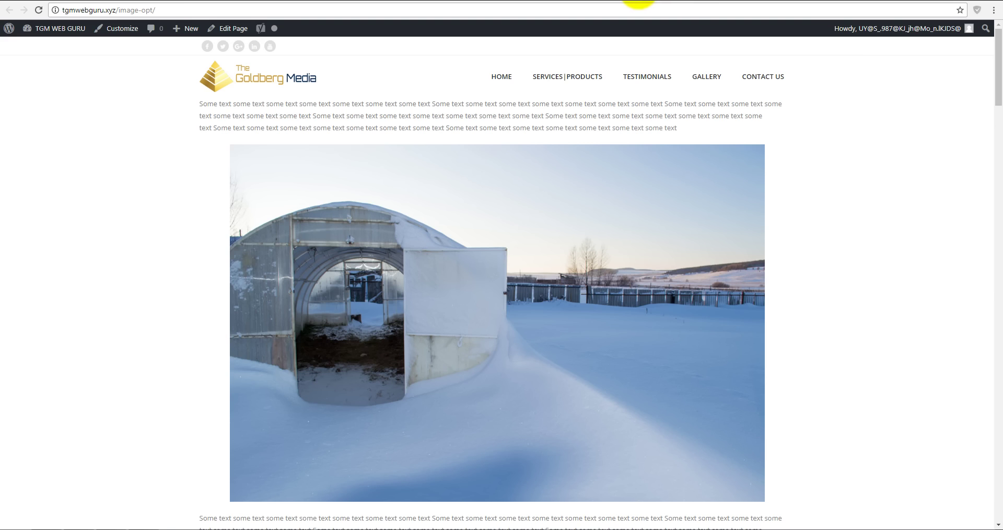
{"action": "left_click", "coordinate": [632, 2]}
{"action": "left_click", "coordinate": [28, 237]}
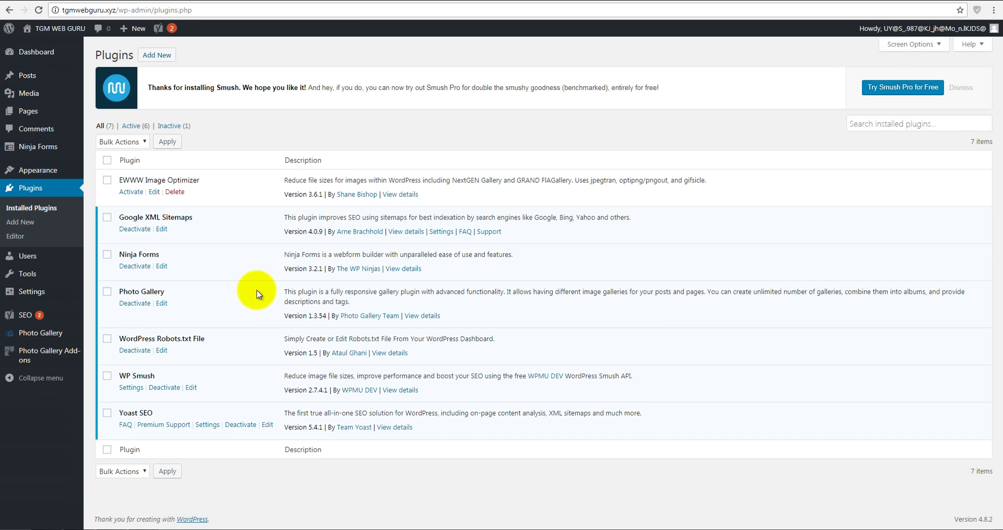
{"action": "left_click", "coordinate": [164, 387]}
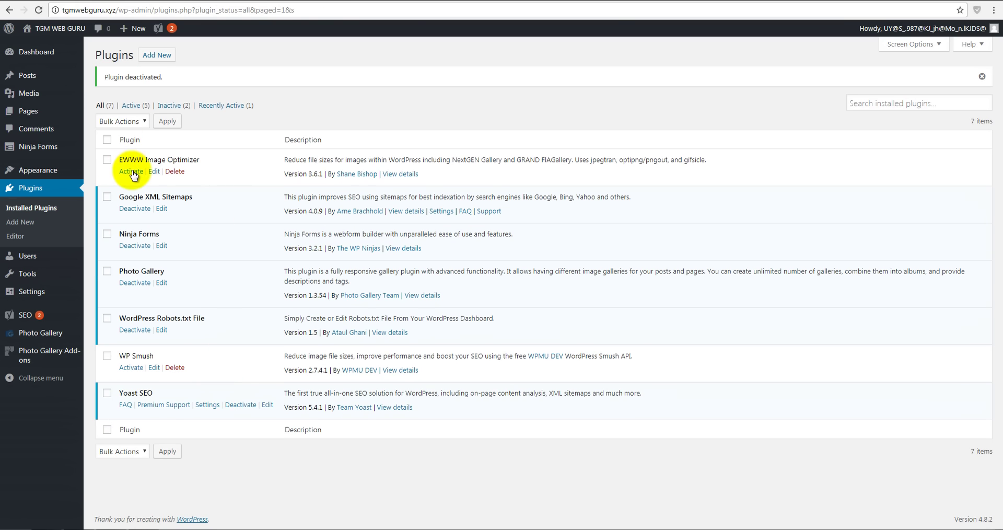
{"action": "left_click", "coordinate": [132, 172]}
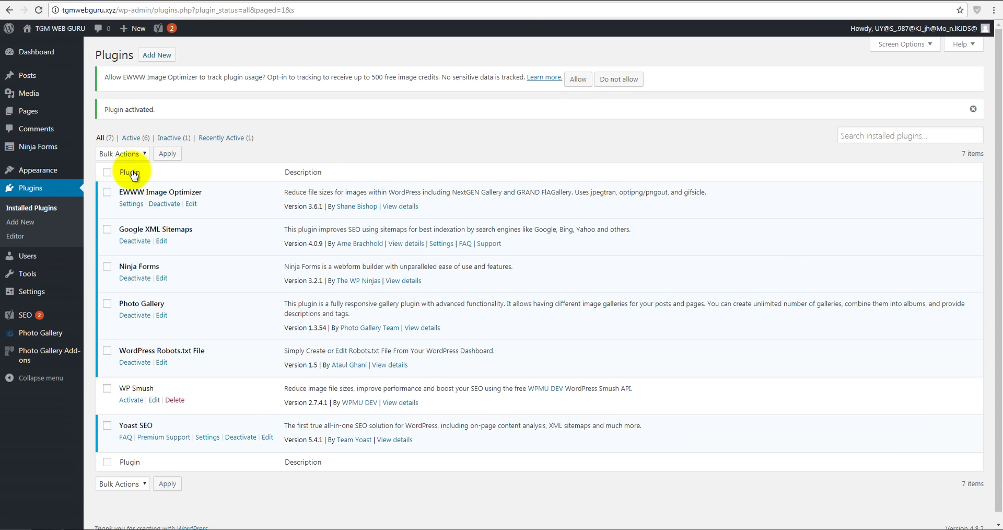
{"action": "left_click", "coordinate": [131, 194]}
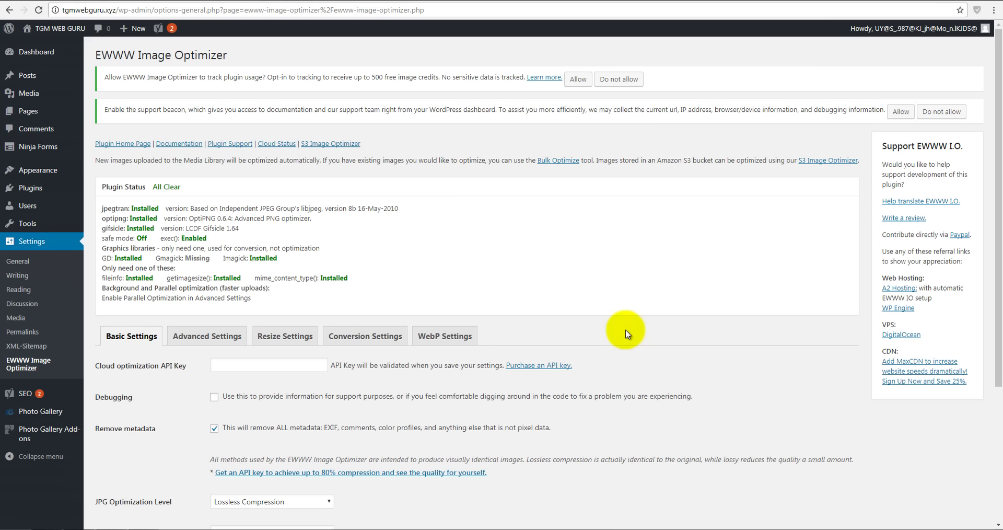
Step: Run an EWWW bulk optimization scan, optimizing all 160 images to 160/160
{"action": "left_click", "coordinate": [568, 160]}
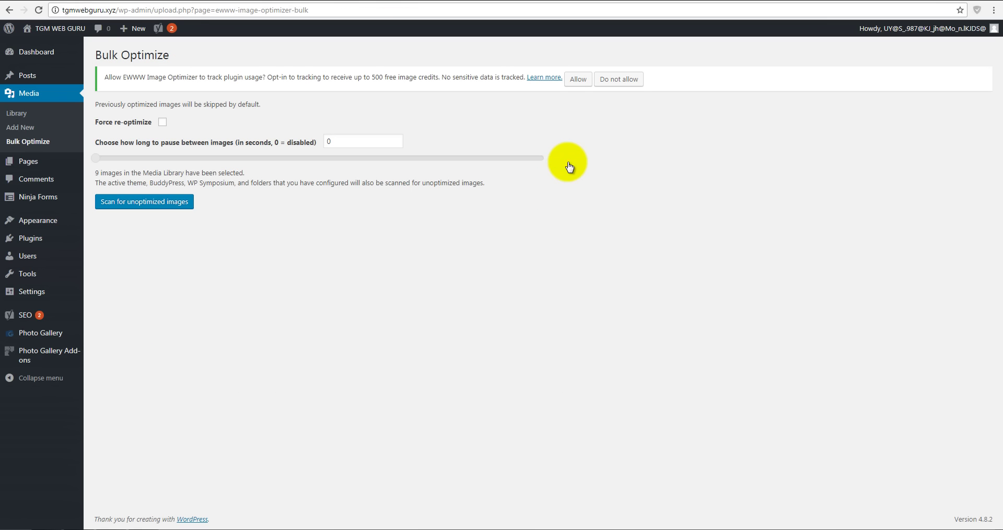
{"action": "left_click", "coordinate": [142, 209]}
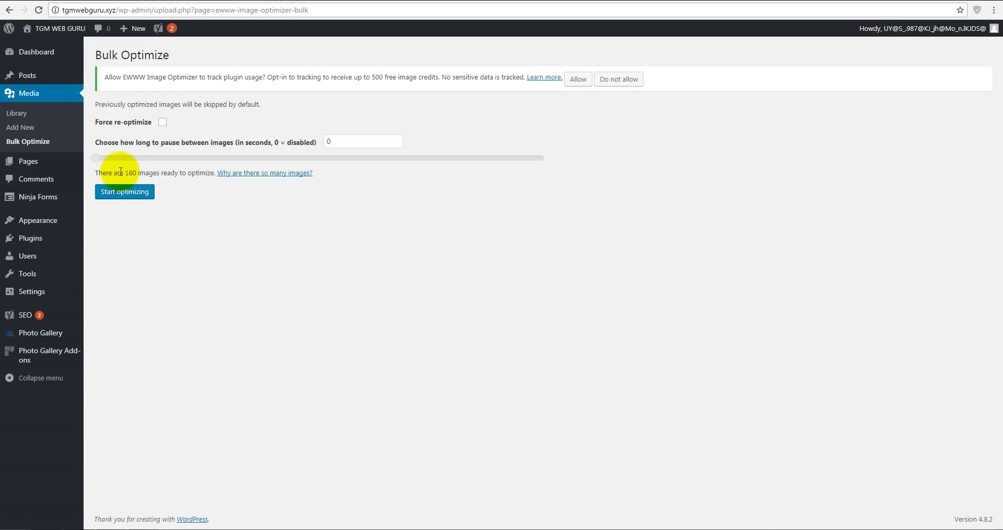
{"action": "left_click_drag", "start_coordinate": [124, 172], "coordinate": [145, 172]}
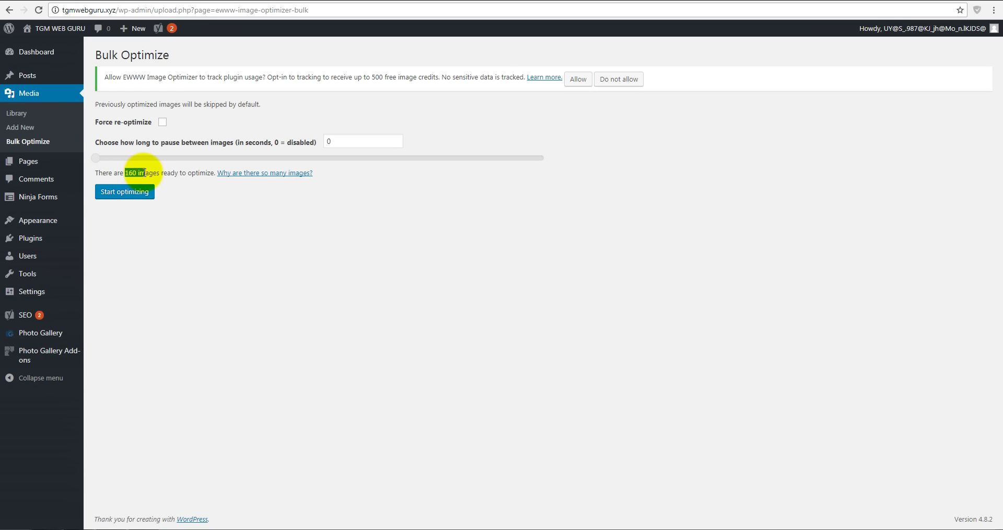
{"action": "left_click", "coordinate": [219, 224]}
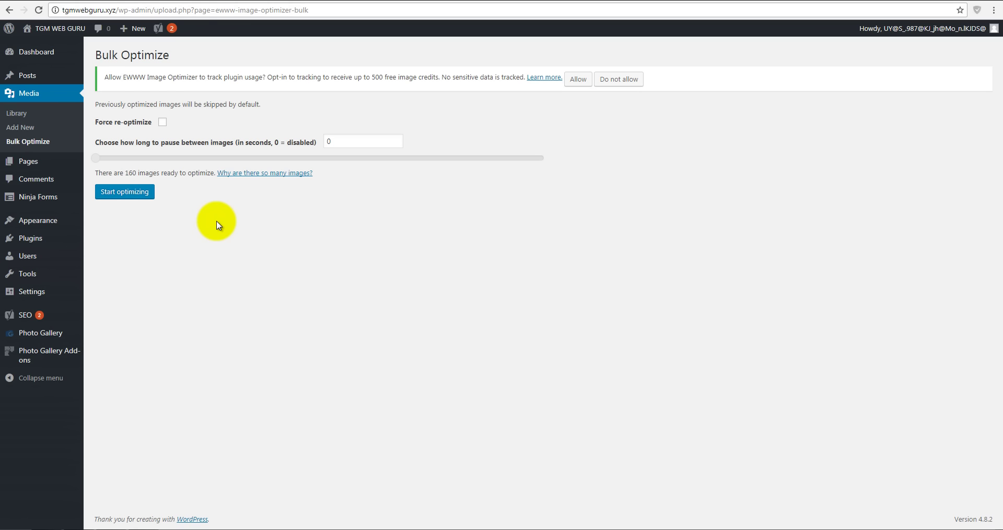
{"action": "left_click", "coordinate": [108, 193]}
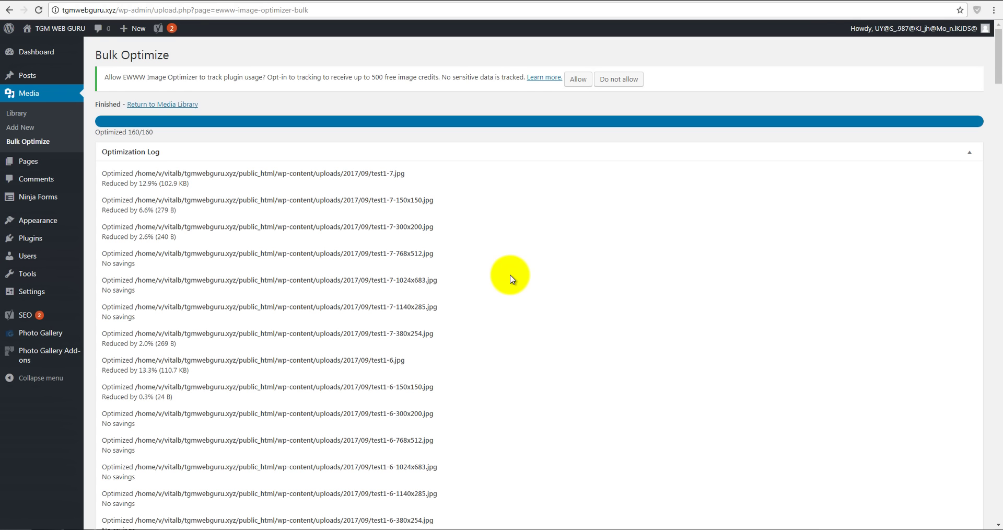
{"action": "left_click_drag", "start_coordinate": [162, 131], "coordinate": [128, 132]}
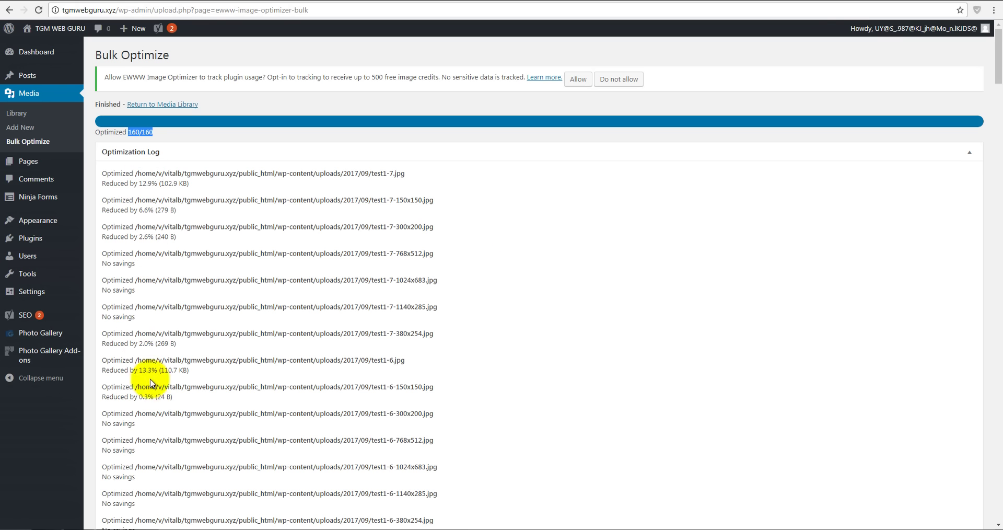
Step: Scroll through the optimization results, then reload the image-opt test page
{"action": "scroll", "coordinate": [241, 386], "scroll_direction": "down", "scroll_amount": 2}
{"action": "scroll", "coordinate": [241, 386], "scroll_direction": "down", "scroll_amount": 3}
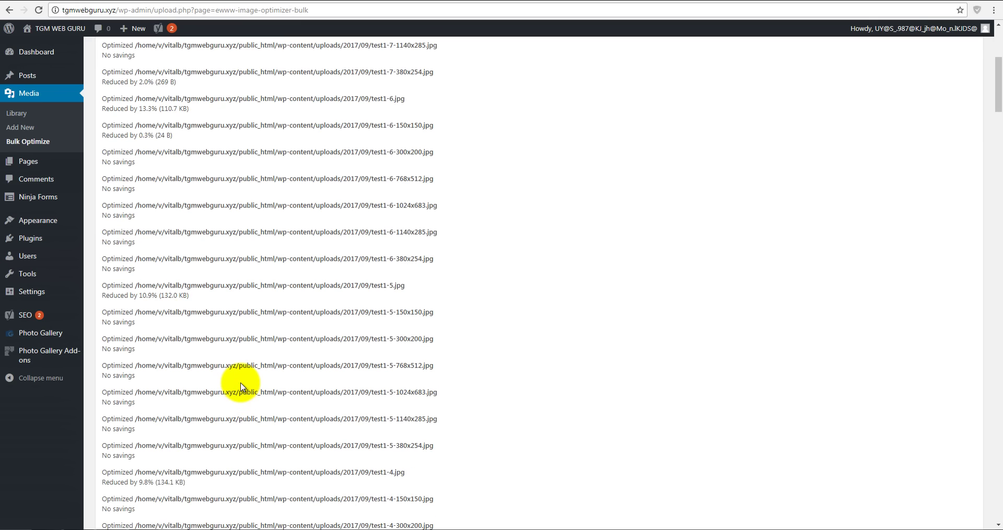
{"action": "scroll", "coordinate": [241, 386], "scroll_direction": "down", "scroll_amount": 20}
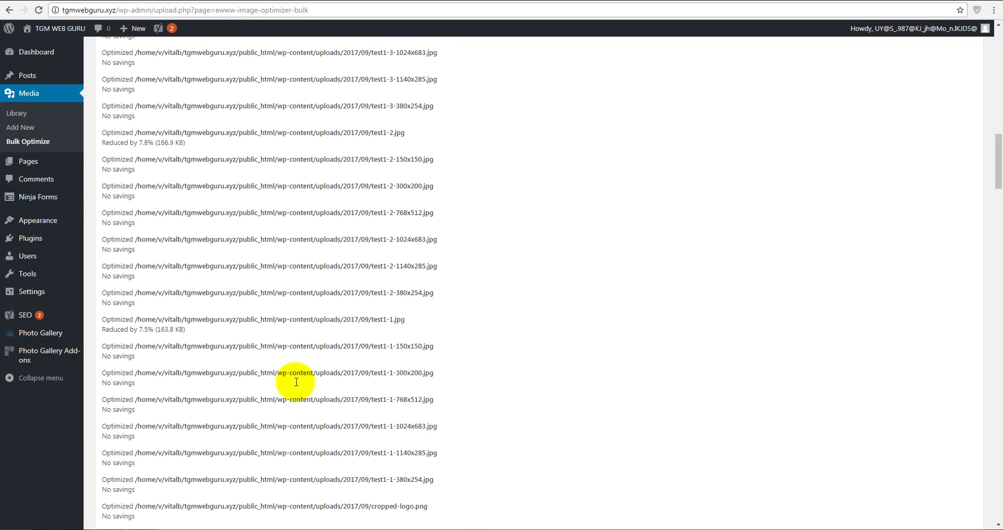
{"action": "scroll", "coordinate": [339, 376], "scroll_direction": "down", "scroll_amount": 20}
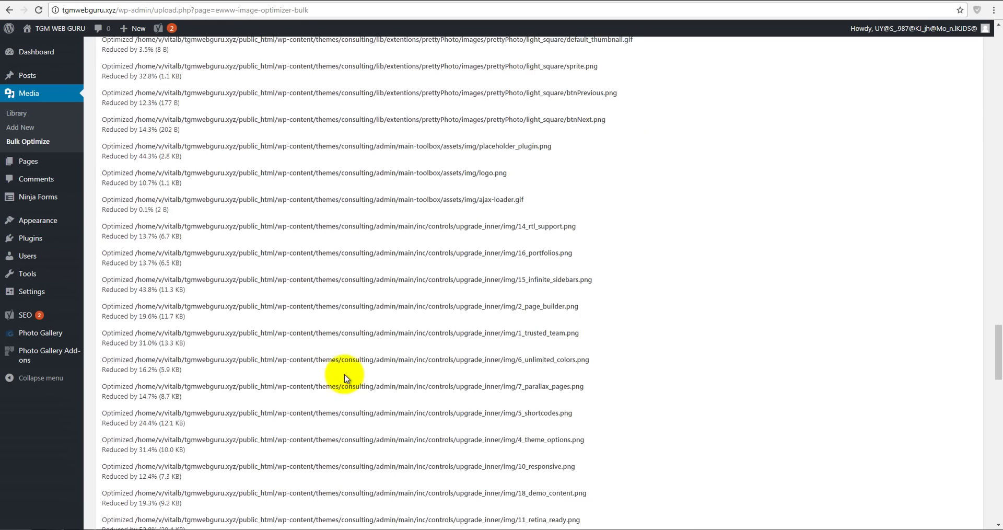
{"action": "scroll", "coordinate": [355, 368], "scroll_direction": "down", "scroll_amount": 10}
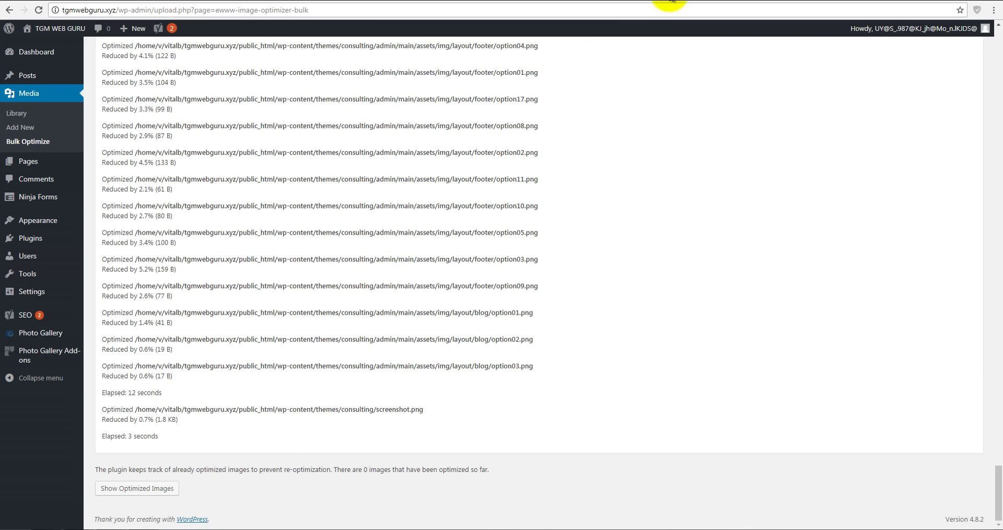
{"action": "left_click", "coordinate": [649, 1]}
{"action": "key", "text": "F5"}
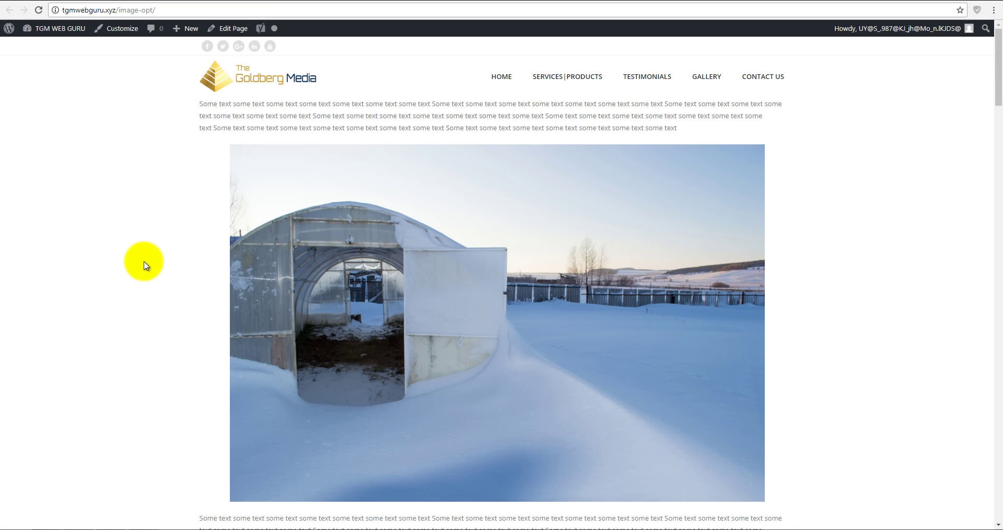
Step: Analyze the pasted image-opt URL labelled 'WO Plugins': 56/100 mobile, 60/100 desktop
{"action": "left_click", "coordinate": [852, 2]}
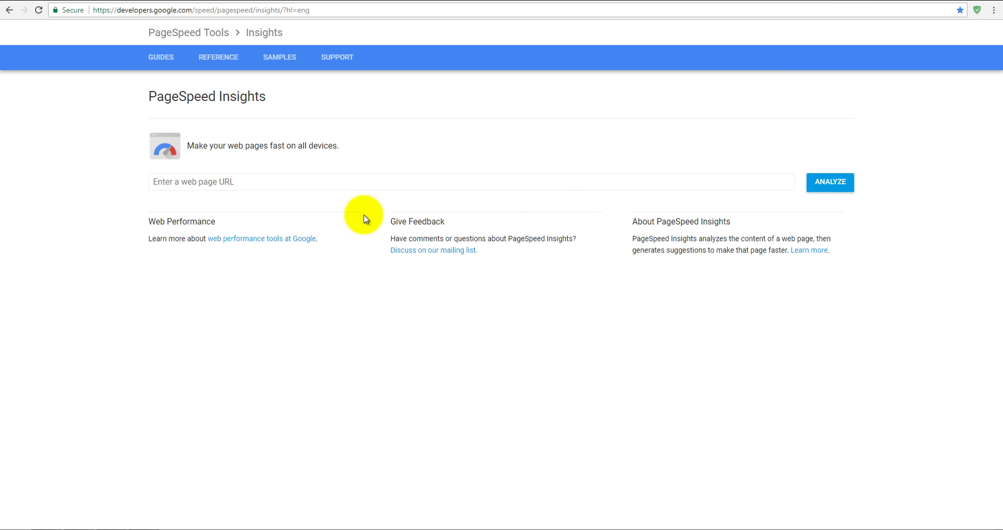
{"action": "left_click", "coordinate": [343, 187]}
{"action": "type", "text": "http://tgmwebguru.xyz/image-opt/"}
{"action": "left_click", "coordinate": [830, 182]}
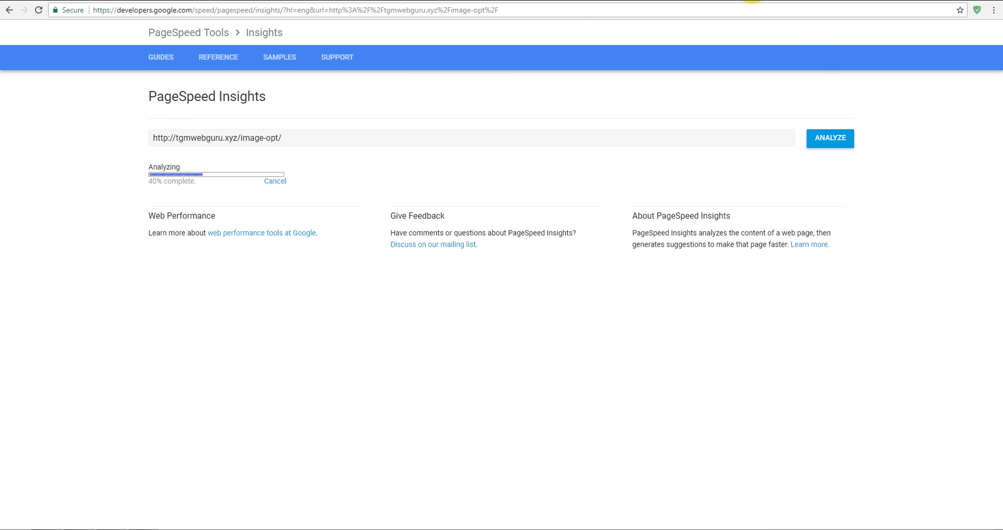
{"action": "type", "text": "WO Plugins"}
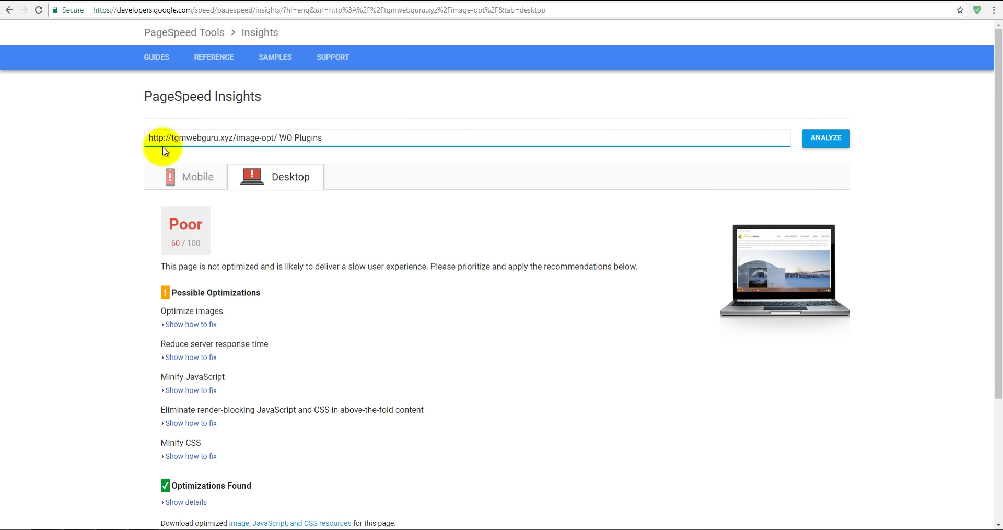
{"action": "left_click", "coordinate": [197, 178]}
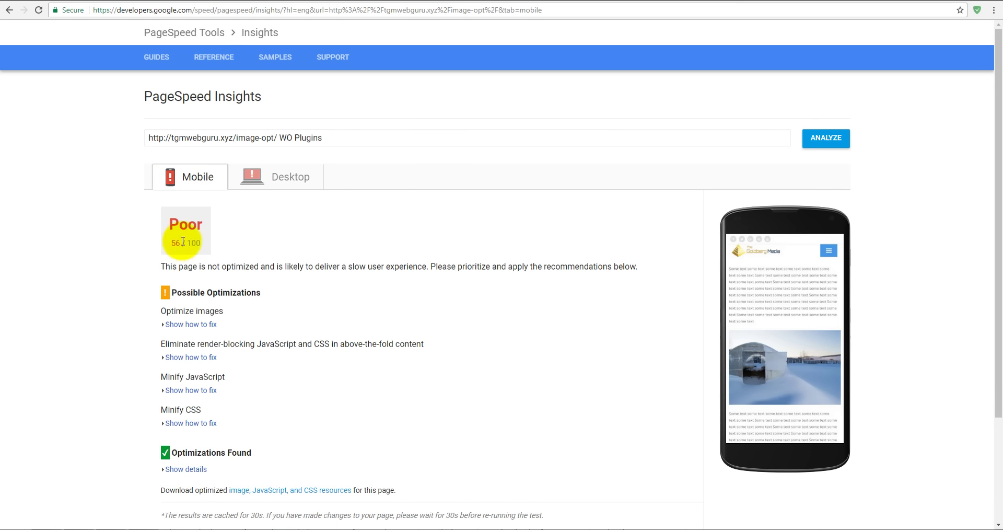
{"action": "left_click", "coordinate": [295, 175]}
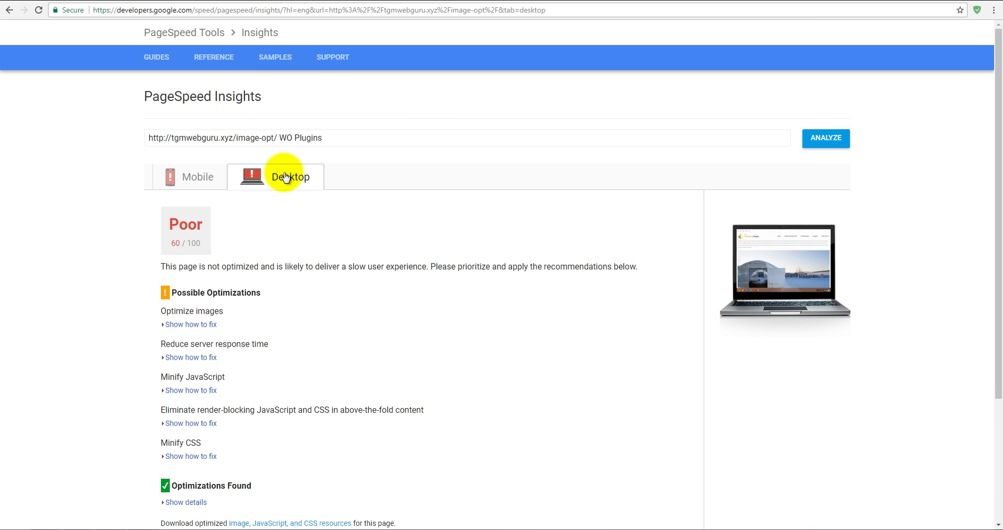
Step: Open the Smush results and rerun the analysis on the plain page address
{"action": "left_click_drag", "start_coordinate": [278, 137], "coordinate": [322, 135]}
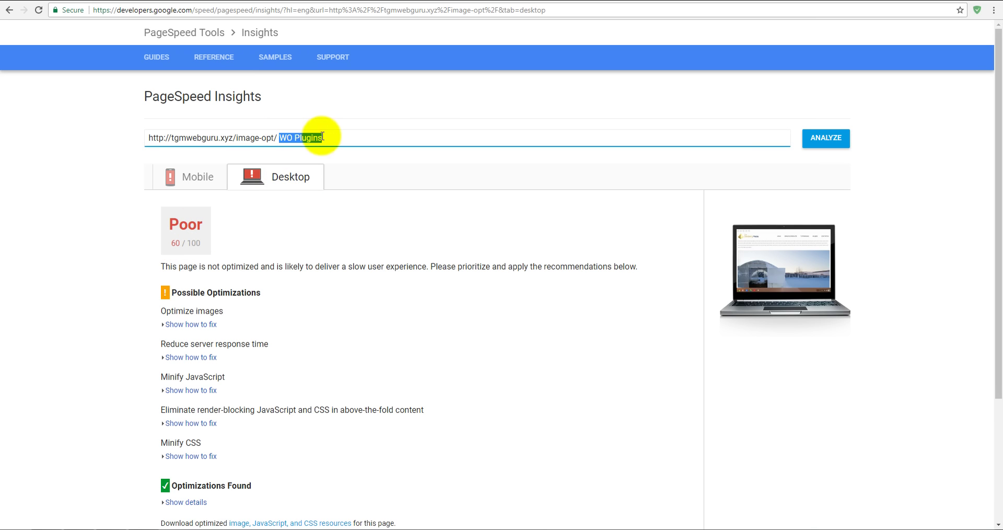
{"action": "left_click", "coordinate": [786, 2]}
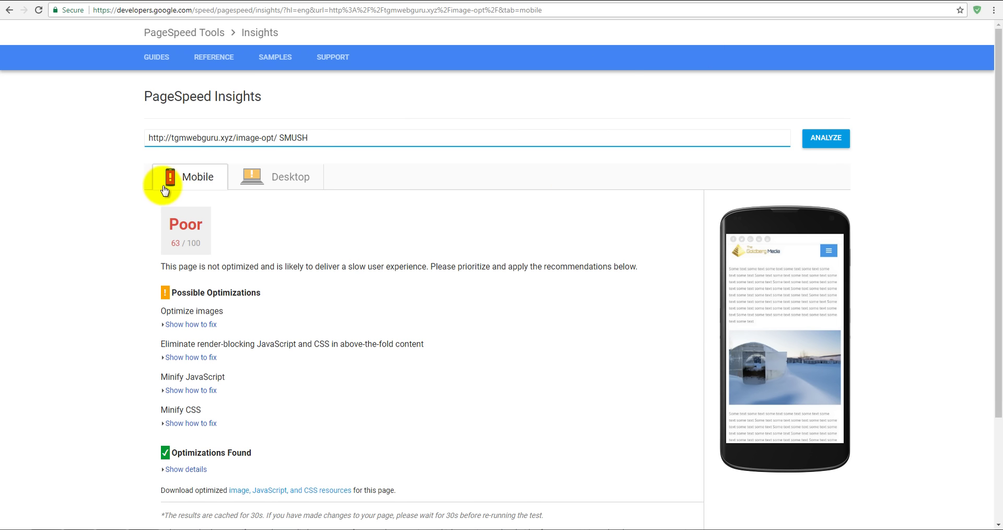
{"action": "left_click", "coordinate": [307, 182]}
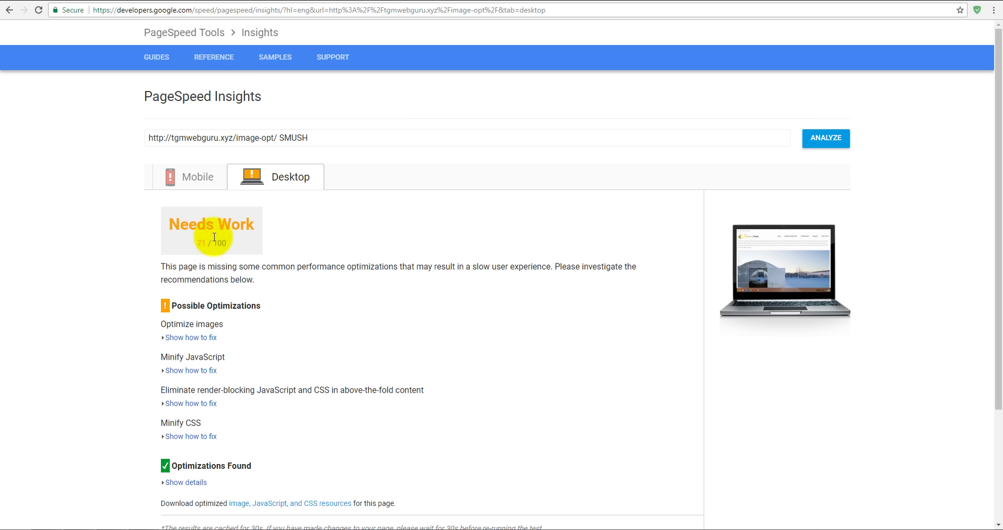
{"action": "left_click_drag", "start_coordinate": [308, 138], "coordinate": [284, 137]}
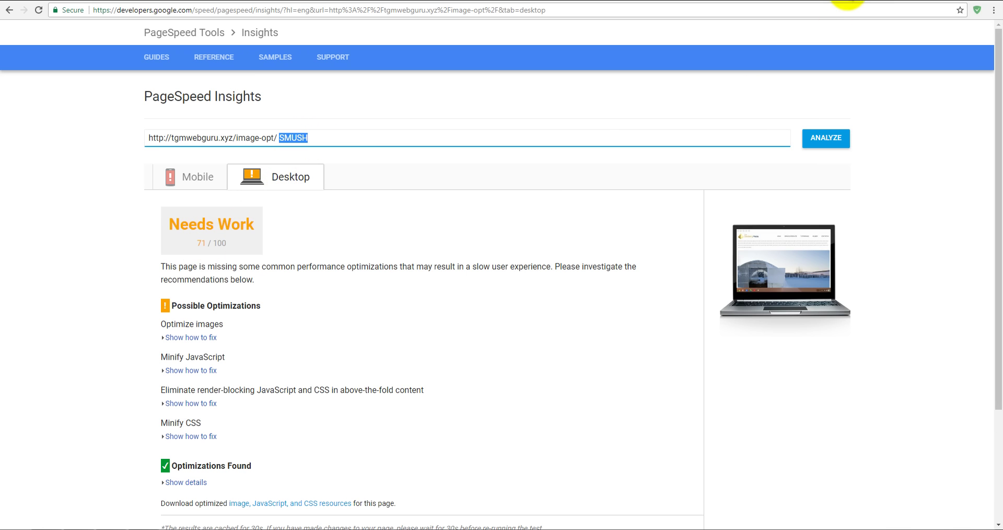
{"action": "key", "text": "BackSpace"}
{"action": "key", "text": "Return"}
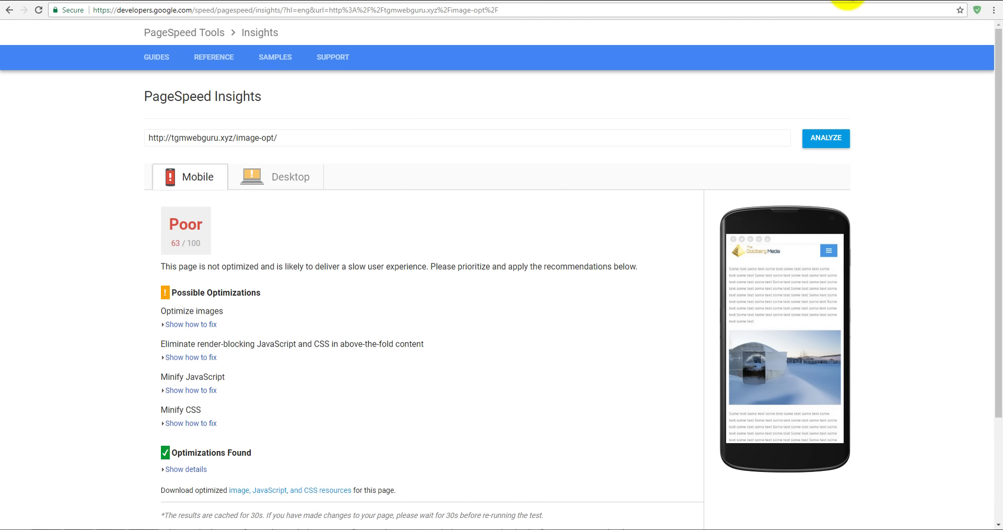
{"action": "left_click", "coordinate": [296, 178]}
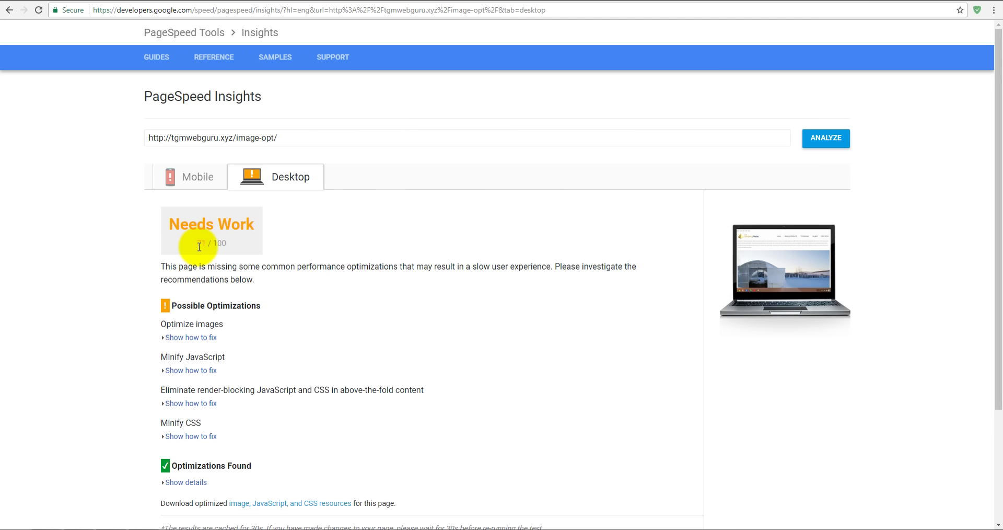
Step: Review the Smush mobile and desktop scores, highlighting the 71/100 desktop result
{"action": "left_click", "coordinate": [334, 138]}
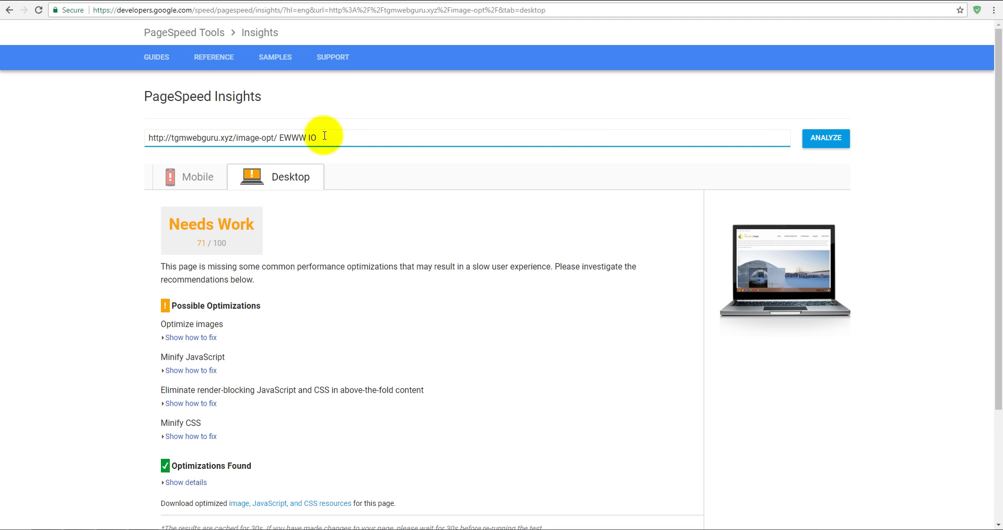
{"action": "left_click", "coordinate": [190, 178]}
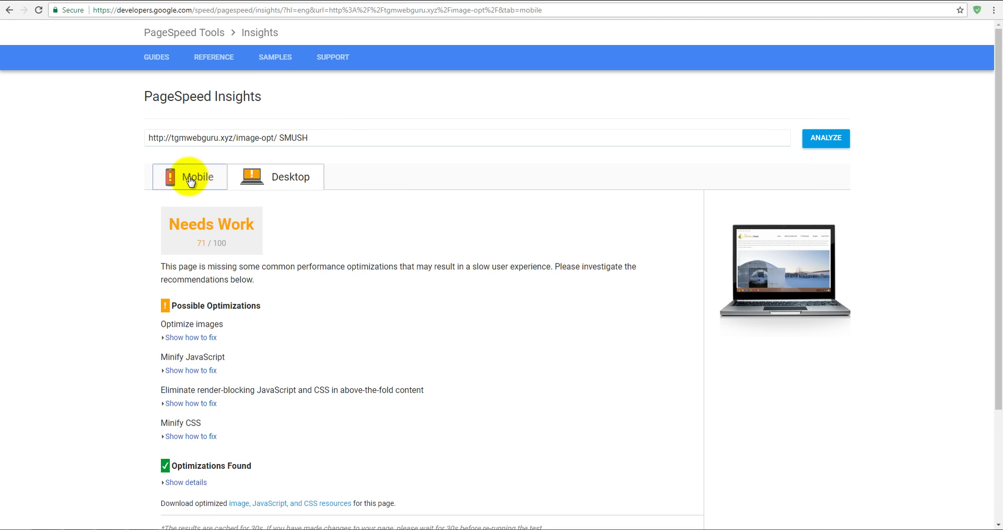
{"action": "left_click", "coordinate": [190, 178]}
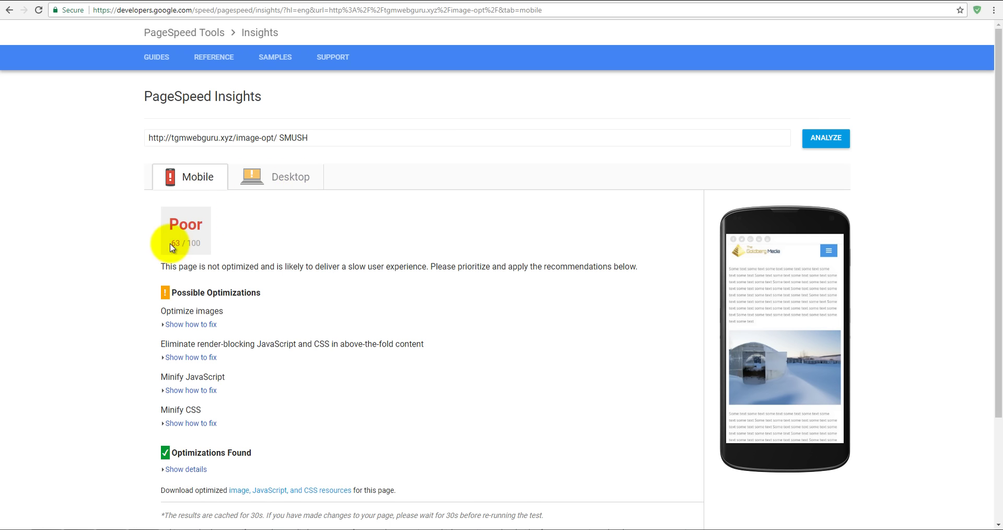
{"action": "left_click", "coordinate": [279, 178]}
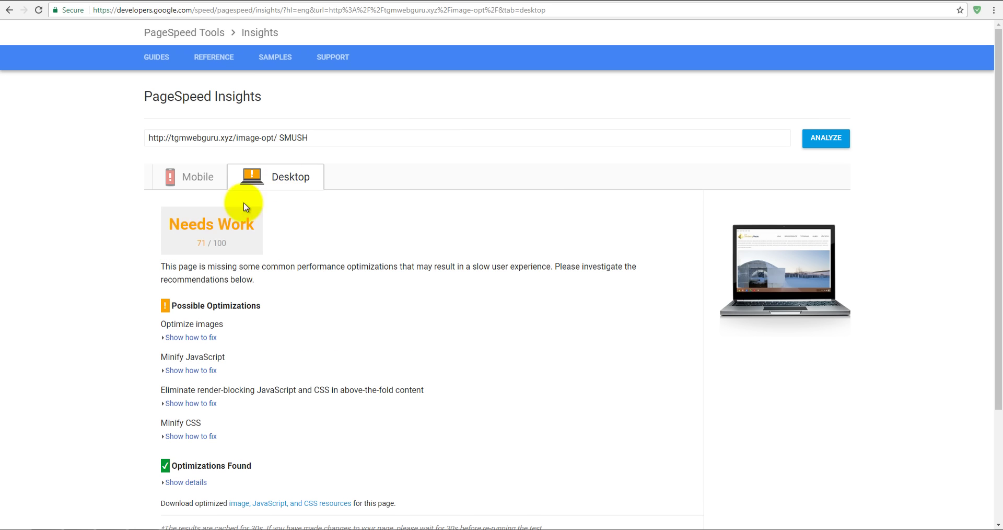
{"action": "double_click", "coordinate": [200, 243]}
Step: Check the EWWW IO results: 63/100 on mobile and 71/100 on desktop
{"action": "left_click", "coordinate": [839, 4]}
{"action": "left_click", "coordinate": [287, 175]}
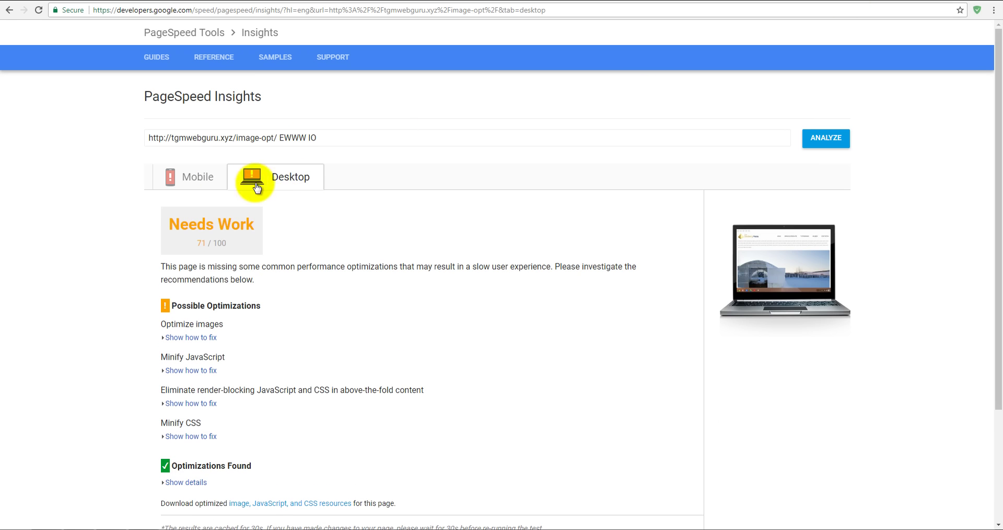
{"action": "left_click", "coordinate": [194, 180]}
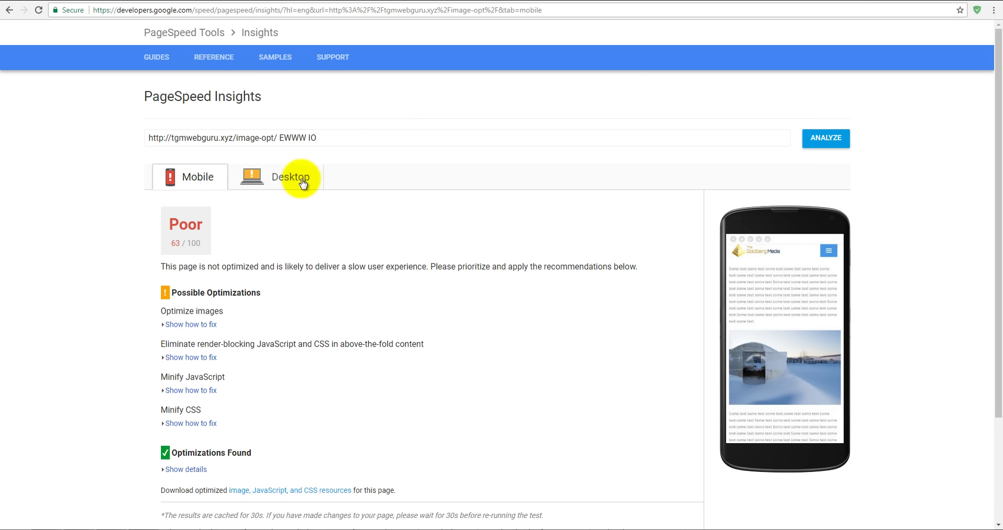
{"action": "left_click", "coordinate": [301, 180]}
{"action": "left_click", "coordinate": [184, 179]}
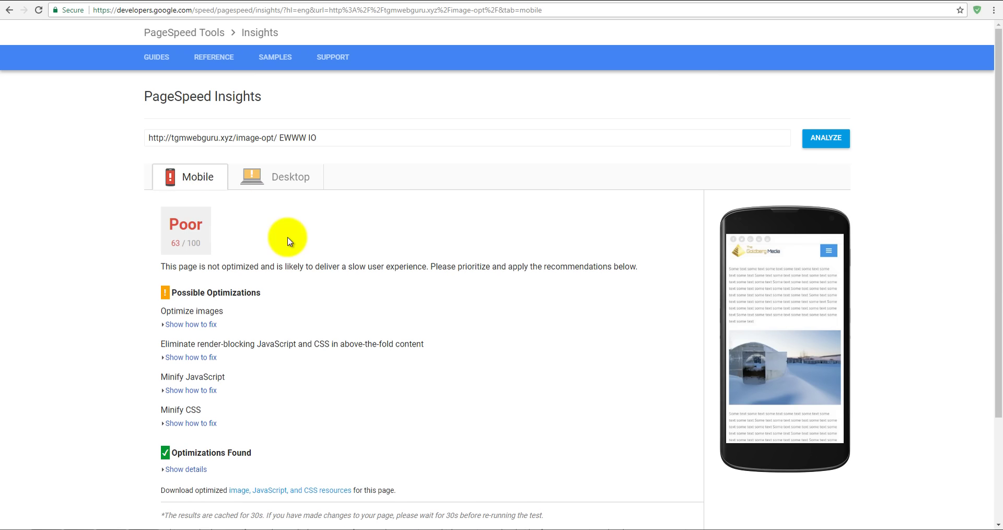
{"action": "left_click", "coordinate": [281, 178]}
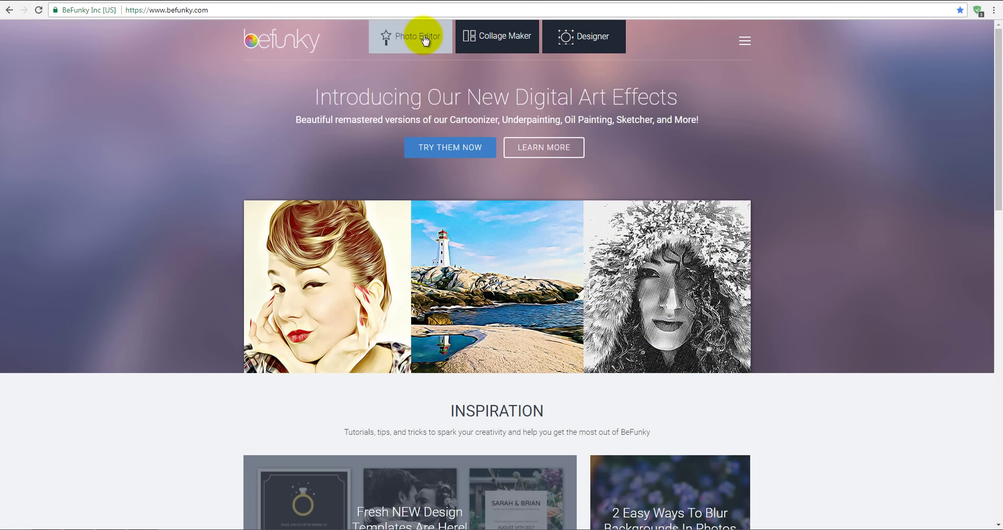
Step: Open BeFunky's Photo Editor and upload test1 (1).jpg from the computer
{"action": "left_click", "coordinate": [423, 35]}
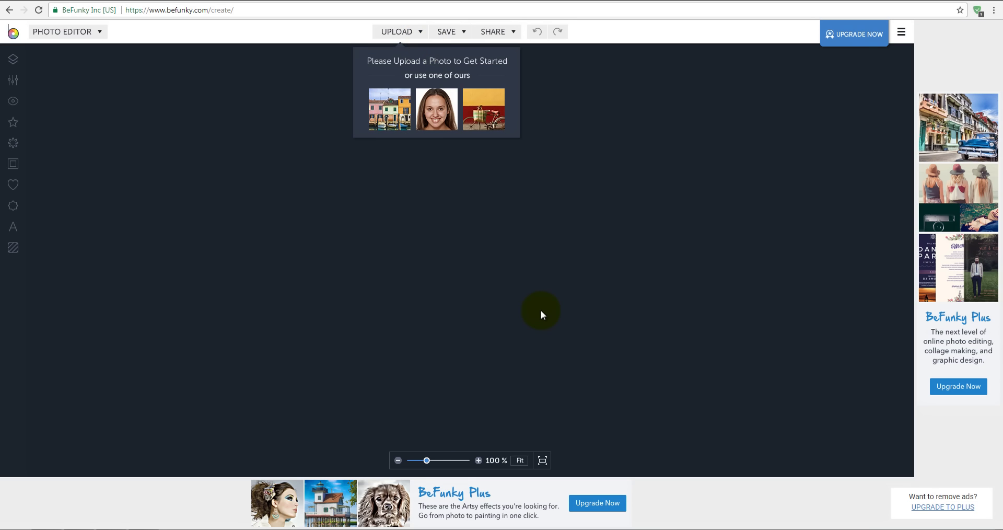
{"action": "left_click", "coordinate": [397, 31]}
{"action": "left_click", "coordinate": [401, 51]}
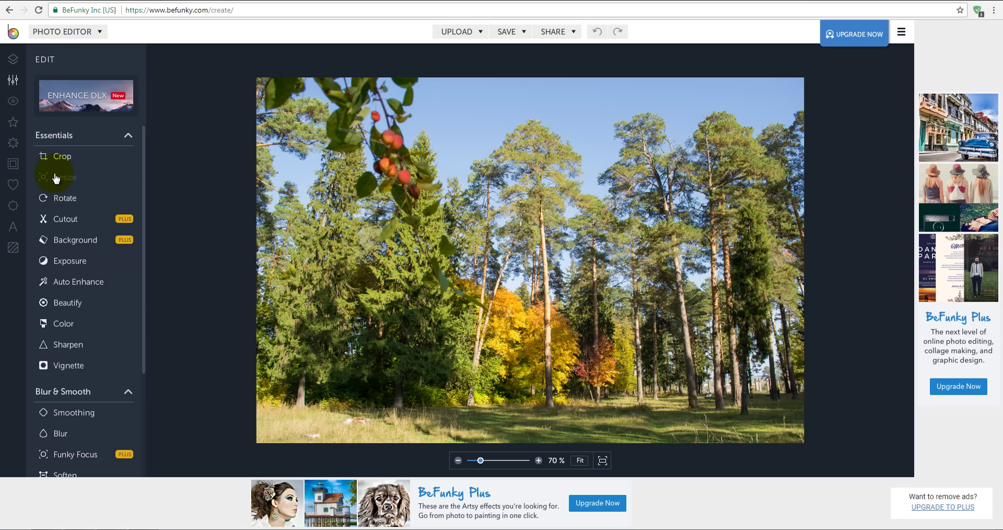
{"action": "left_click", "coordinate": [513, 34]}
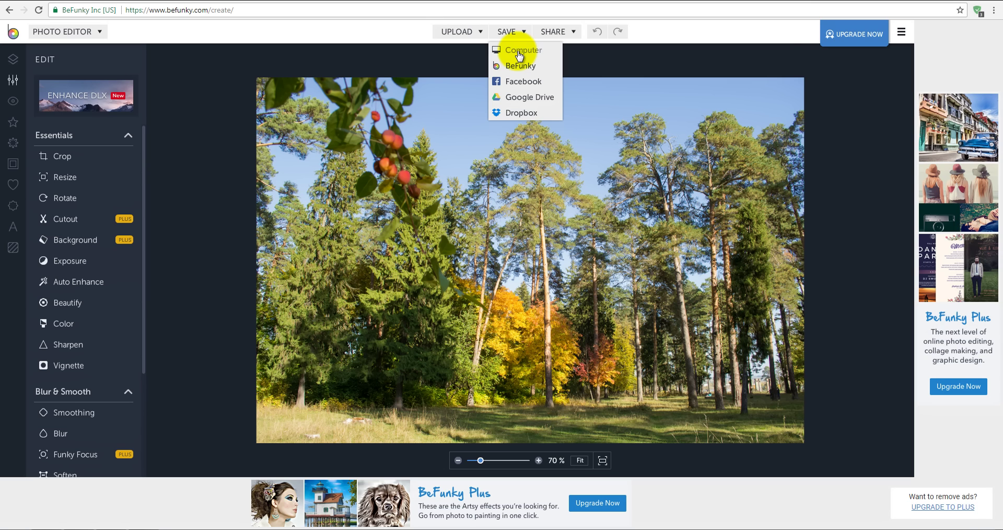
Step: Export the photo to the computer as a quality-80 JPG named test1(1)R80.jpg
{"action": "left_click", "coordinate": [518, 53]}
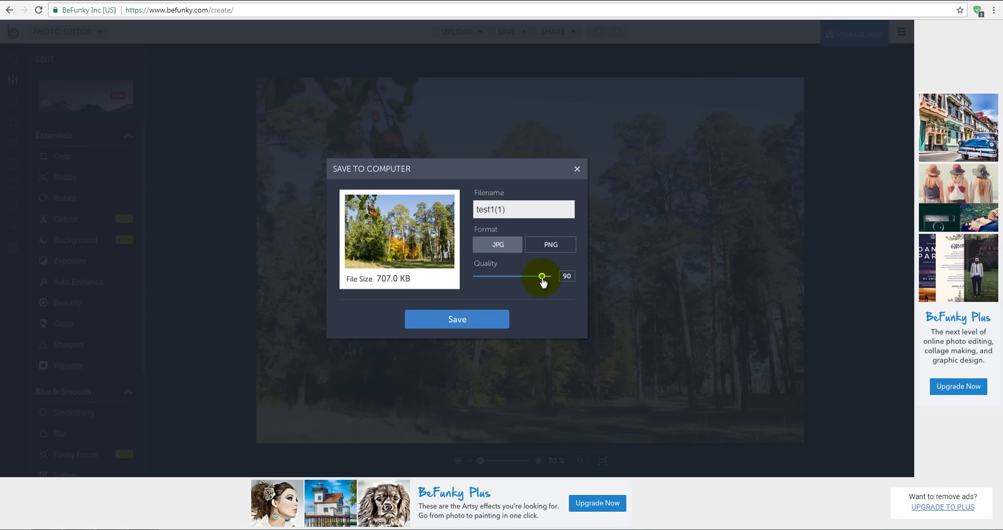
{"action": "left_click_drag", "start_coordinate": [544, 281], "coordinate": [534, 281]}
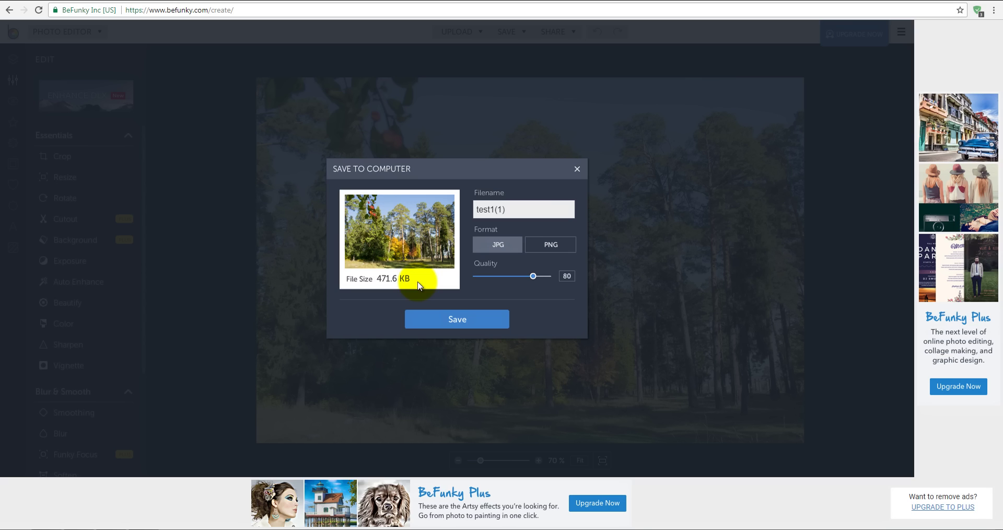
{"action": "left_click", "coordinate": [472, 321]}
{"action": "left_click", "coordinate": [92, 474]}
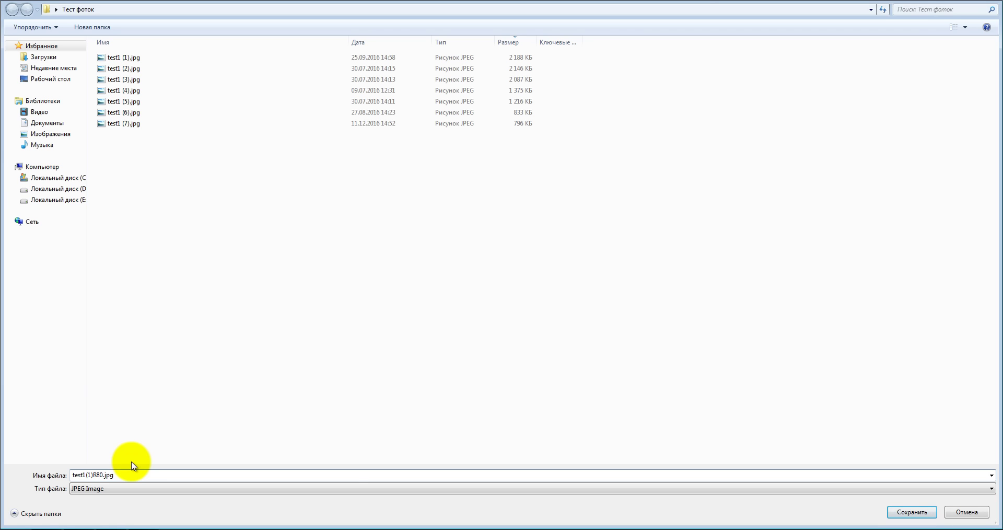
{"action": "left_click", "coordinate": [905, 513]}
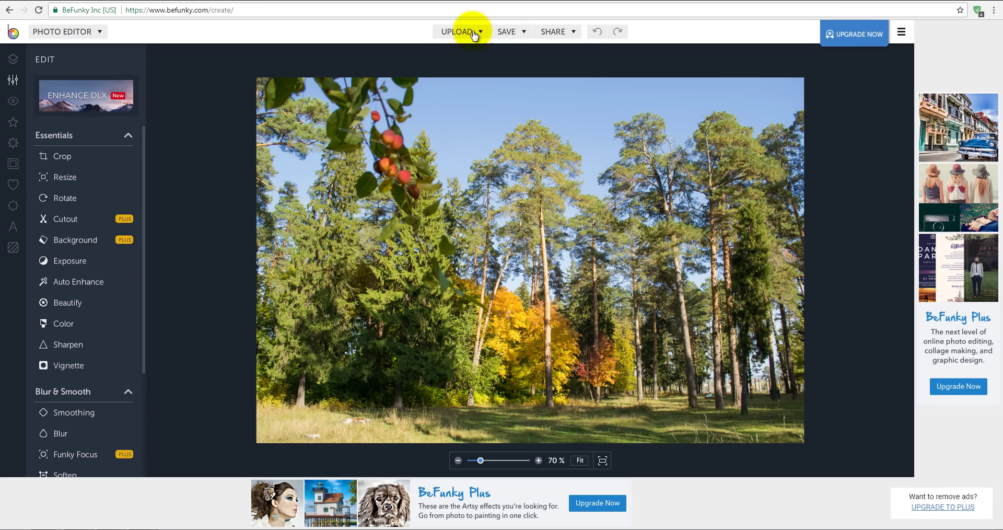
Step: Select the seven R80 copies in the Тест фоток folder and open them in Photo Viewer
{"action": "left_click", "coordinate": [456, 35]}
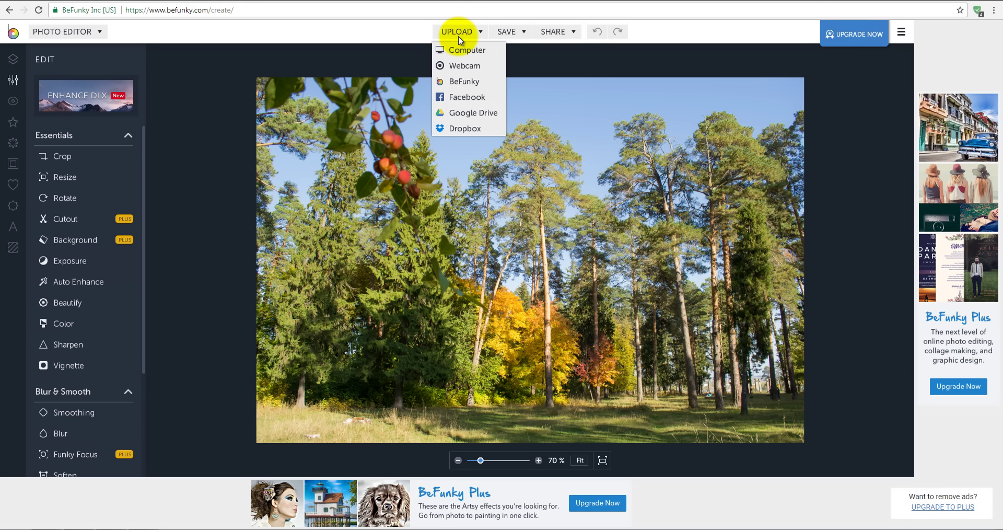
{"action": "left_click", "coordinate": [462, 53]}
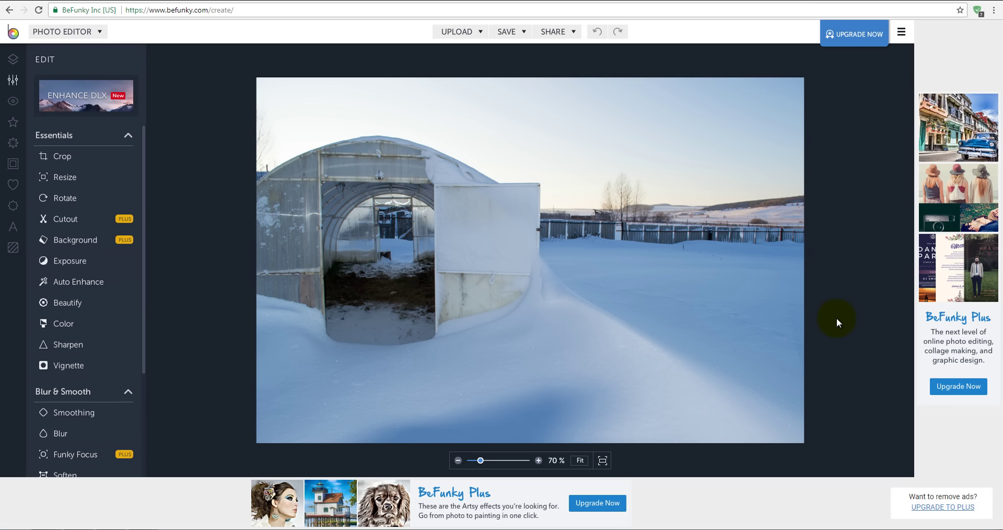
{"action": "left_click", "coordinate": [62, 528]}
{"action": "left_click", "coordinate": [172, 284]}
{"action": "left_click_drag", "start_coordinate": [123, 273], "coordinate": [124, 135]}
{"action": "double_click", "coordinate": [123, 130]}
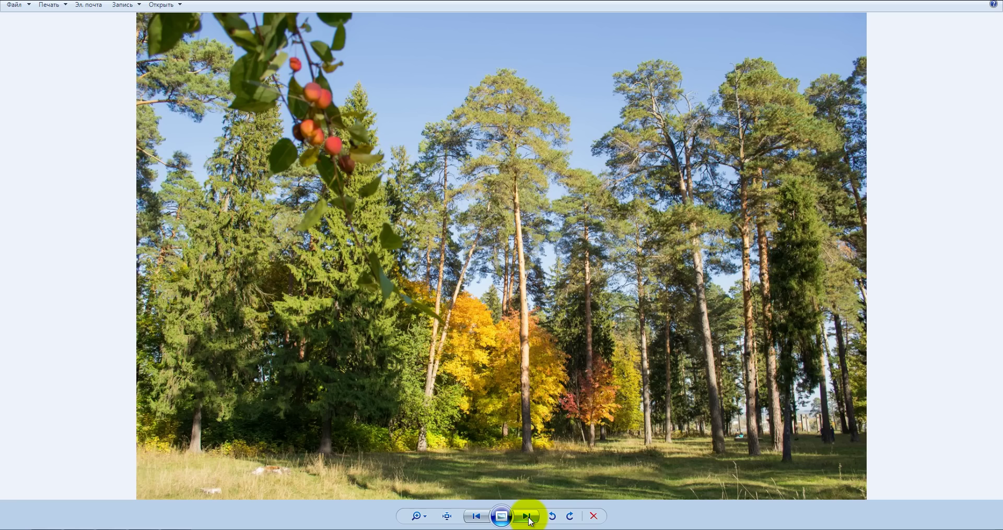
Step: Cycle through all the R80 compressed photos one by one, then close Windows Photo Viewer
{"action": "left_click", "coordinate": [529, 519]}
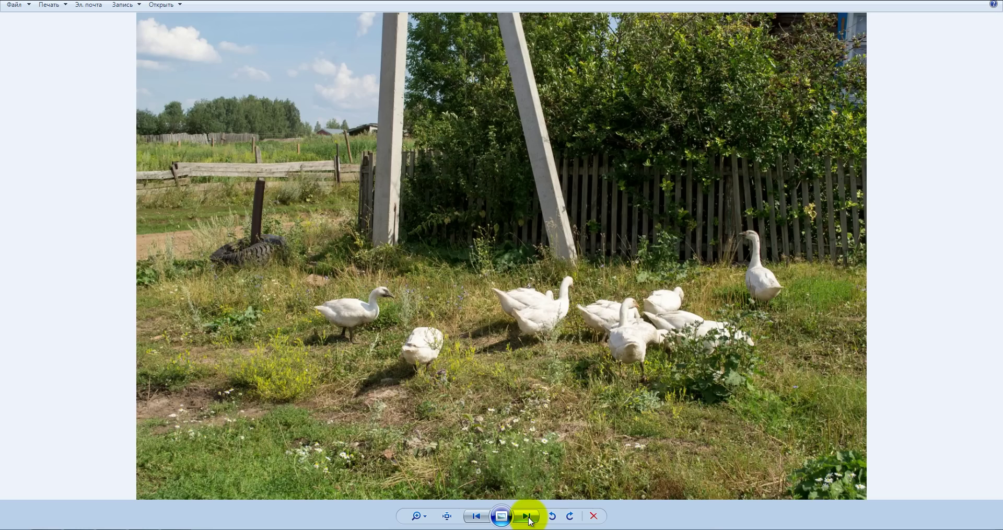
{"action": "left_click", "coordinate": [529, 519]}
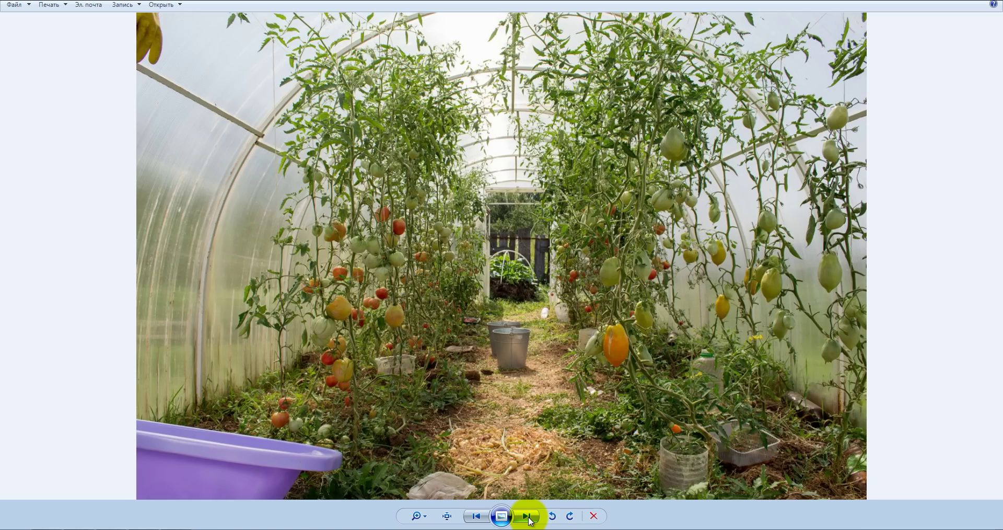
{"action": "left_click", "coordinate": [528, 519]}
{"action": "left_click", "coordinate": [528, 518]}
{"action": "left_click", "coordinate": [528, 518]}
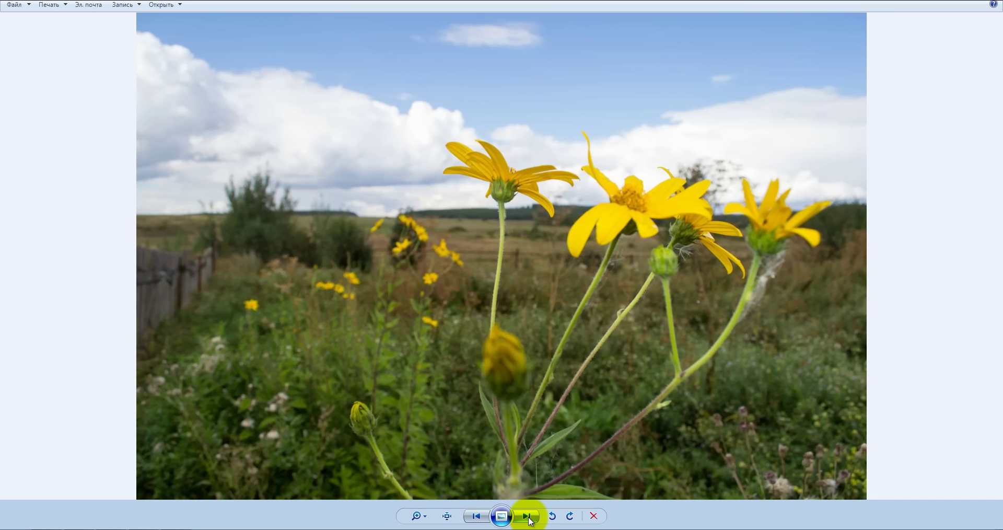
{"action": "left_click", "coordinate": [528, 516]}
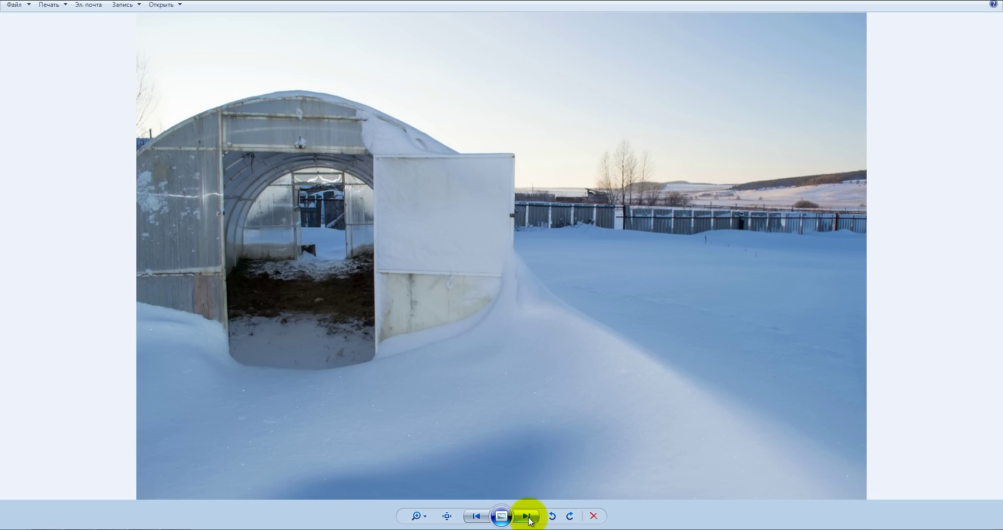
{"action": "left_click", "coordinate": [529, 517]}
{"action": "left_click", "coordinate": [529, 517]}
{"action": "left_click", "coordinate": [529, 517]}
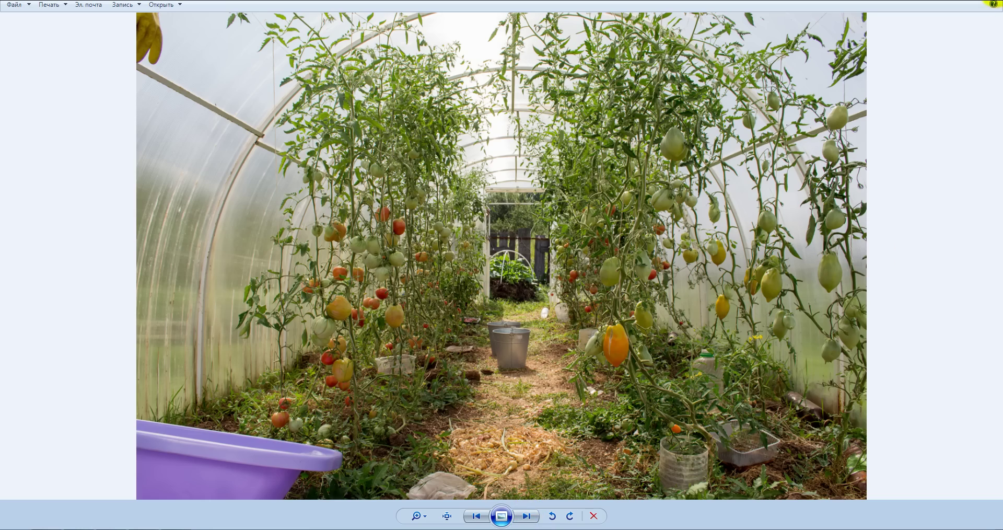
{"action": "left_click", "coordinate": [992, 3]}
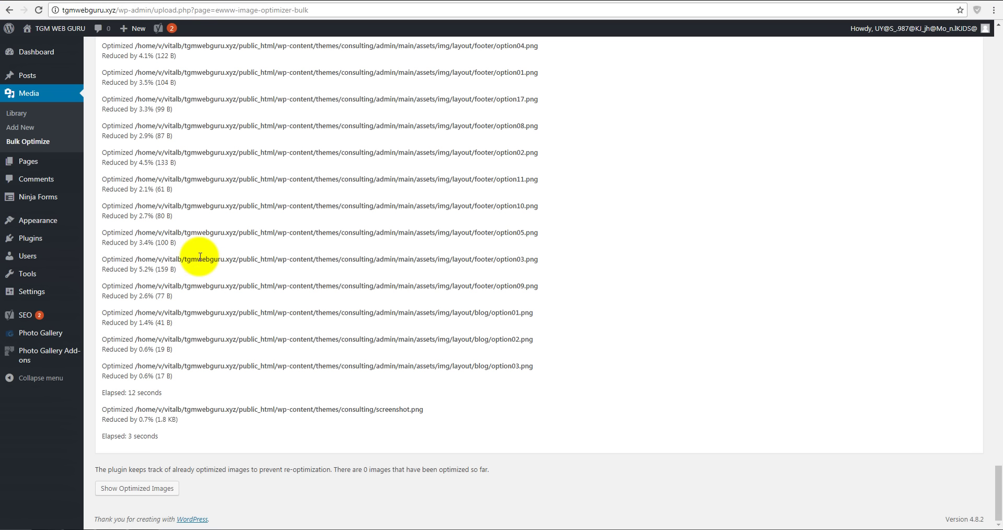
Step: Deactivate EWWW Image Optimizer in the Plugins list and return to the Image OPT page
{"action": "left_click", "coordinate": [30, 237]}
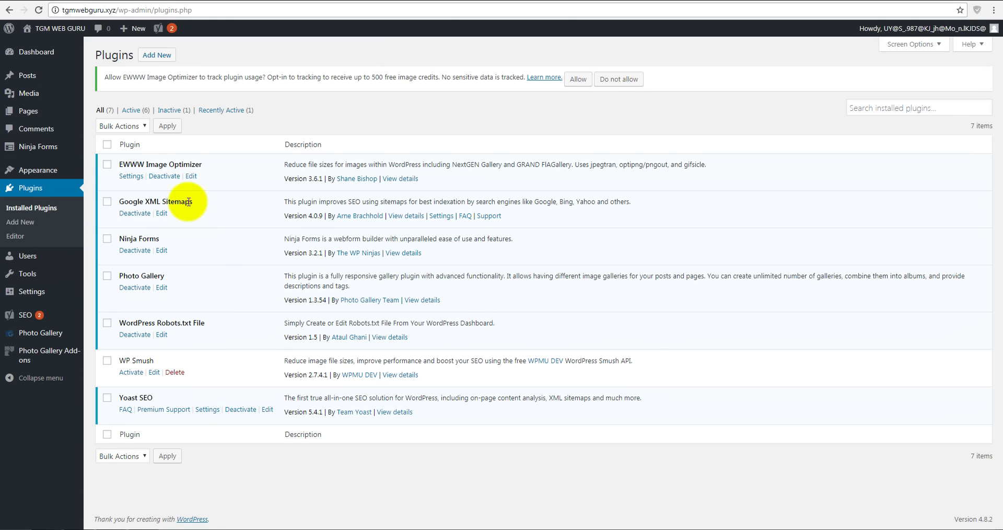
{"action": "left_click", "coordinate": [164, 176]}
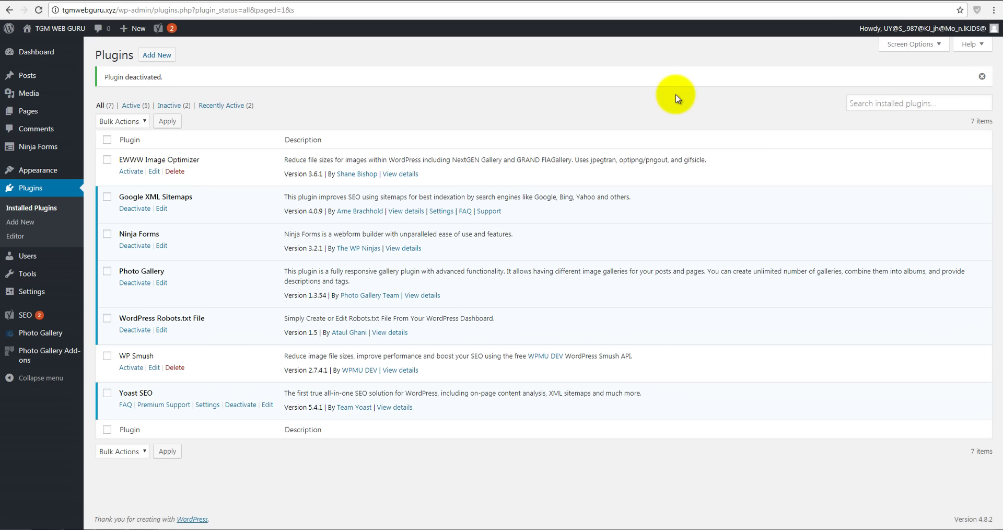
{"action": "left_click", "coordinate": [643, 4]}
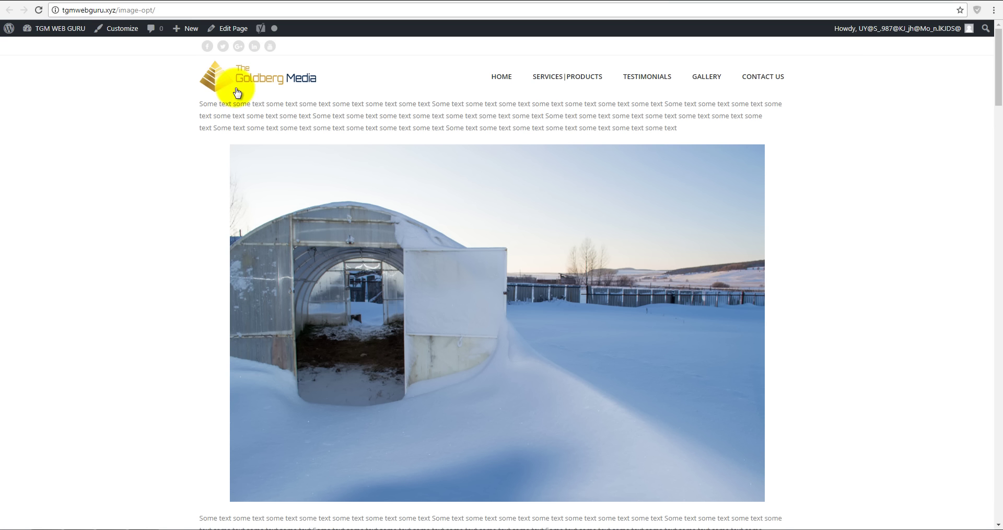
Step: Delete the greenhouse, flower, apple, berry and tomato images from the Image OPT page
{"action": "left_click", "coordinate": [230, 28]}
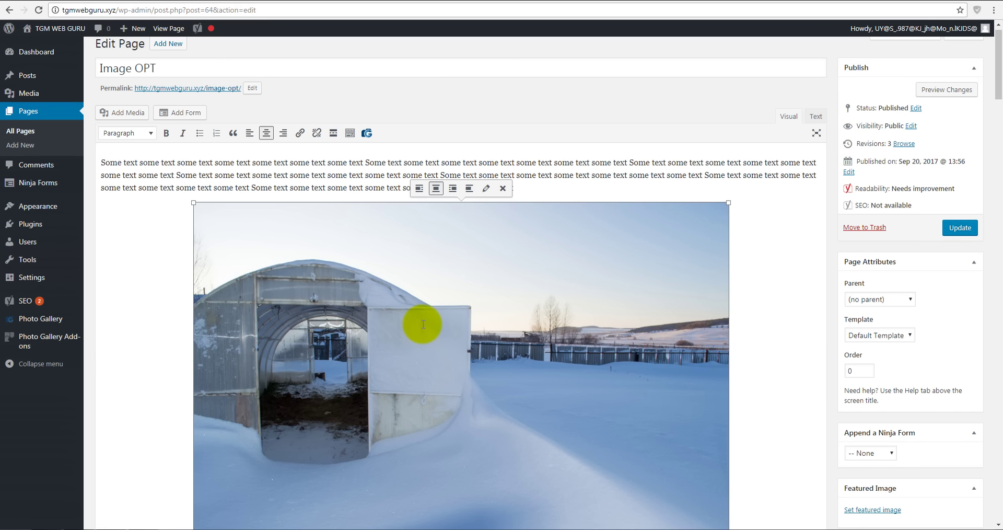
{"action": "key", "text": "Delete"}
{"action": "left_click", "coordinate": [391, 308]}
{"action": "key", "text": "Delete"}
{"action": "left_click", "coordinate": [515, 385]}
{"action": "key", "text": "Delete"}
{"action": "scroll", "coordinate": [486, 385], "scroll_direction": "down", "scroll_amount": 1}
{"action": "left_click", "coordinate": [484, 385]}
{"action": "key", "text": "Delete"}
{"action": "left_click", "coordinate": [485, 385]}
{"action": "key", "text": "Delete"}
{"action": "scroll", "coordinate": [459, 418], "scroll_direction": "down", "scroll_amount": 3}
Step: Update the text-only page and browse the Media Library's nine items
{"action": "left_click", "coordinate": [960, 209]}
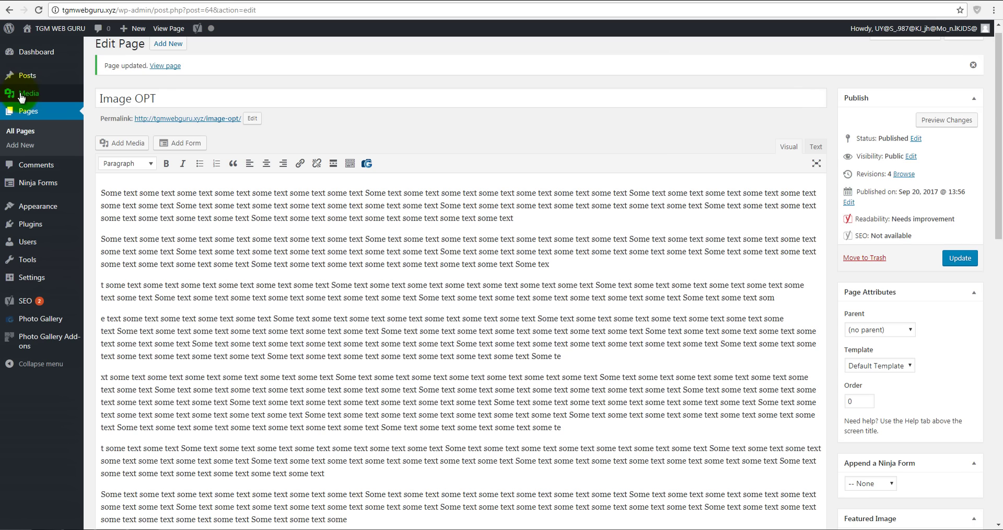
{"action": "left_click", "coordinate": [22, 96]}
{"action": "scroll", "coordinate": [291, 223], "scroll_direction": "down", "scroll_amount": 3}
Step: Select every media item except the two logo files and permanently delete the seven test1 photos
{"action": "scroll", "coordinate": [261, 226], "scroll_direction": "up", "scroll_amount": 3}
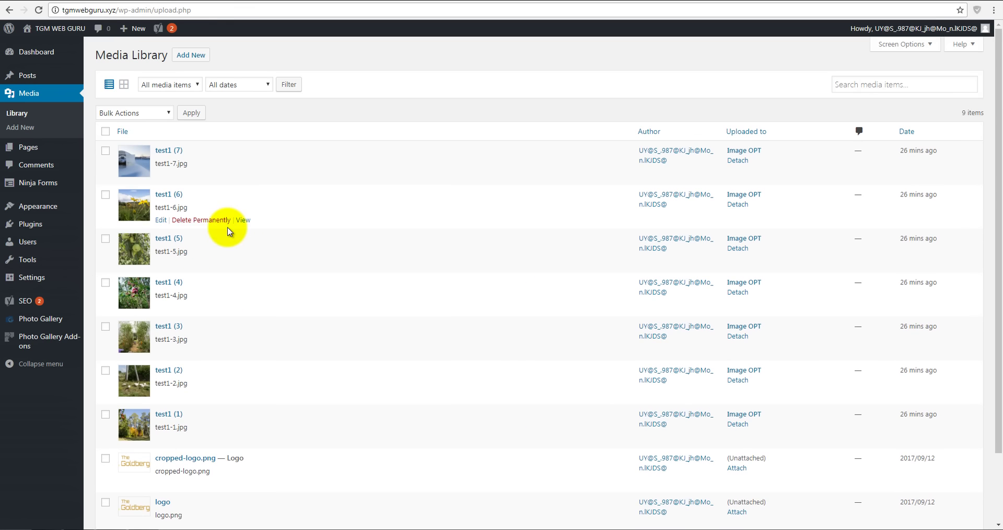
{"action": "left_click", "coordinate": [106, 131]}
{"action": "scroll", "coordinate": [122, 380], "scroll_direction": "down", "scroll_amount": 3}
{"action": "left_click", "coordinate": [105, 377]}
{"action": "left_click", "coordinate": [106, 421]}
{"action": "left_click", "coordinate": [134, 486]}
{"action": "left_click", "coordinate": [152, 502]}
{"action": "left_click", "coordinate": [191, 487]}
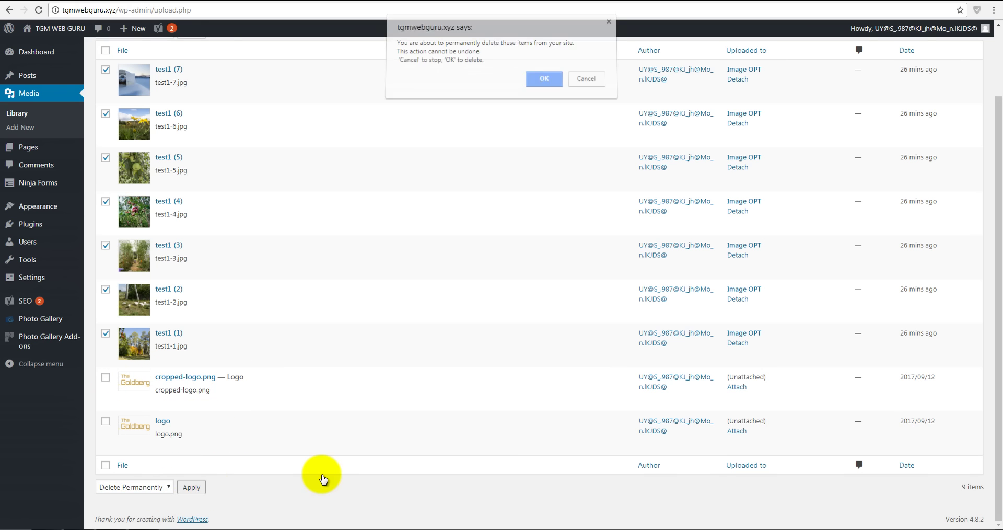
{"action": "left_click", "coordinate": [544, 82]}
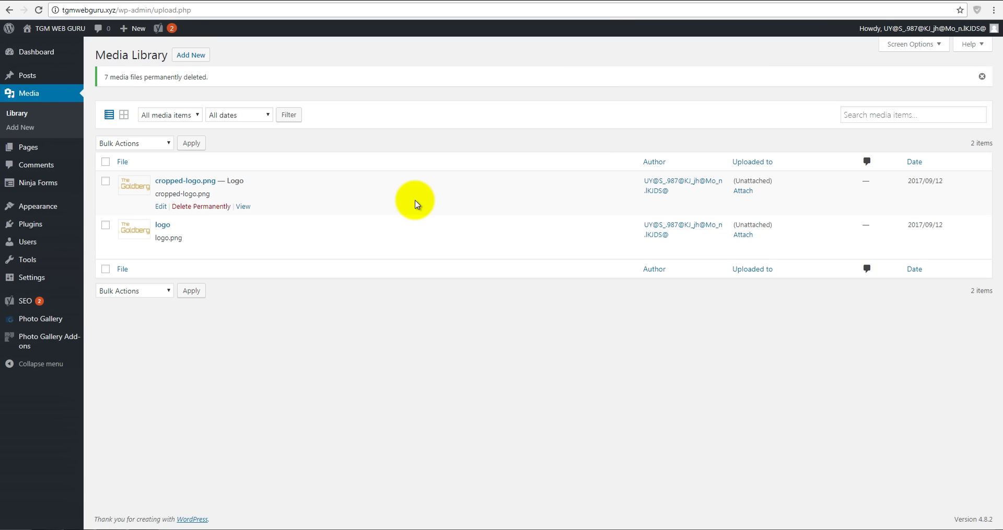
Step: Upload the seven compressed photos test1(1)R80 through test1(7)R80 from the computer to the media library
{"action": "left_click", "coordinate": [205, 59]}
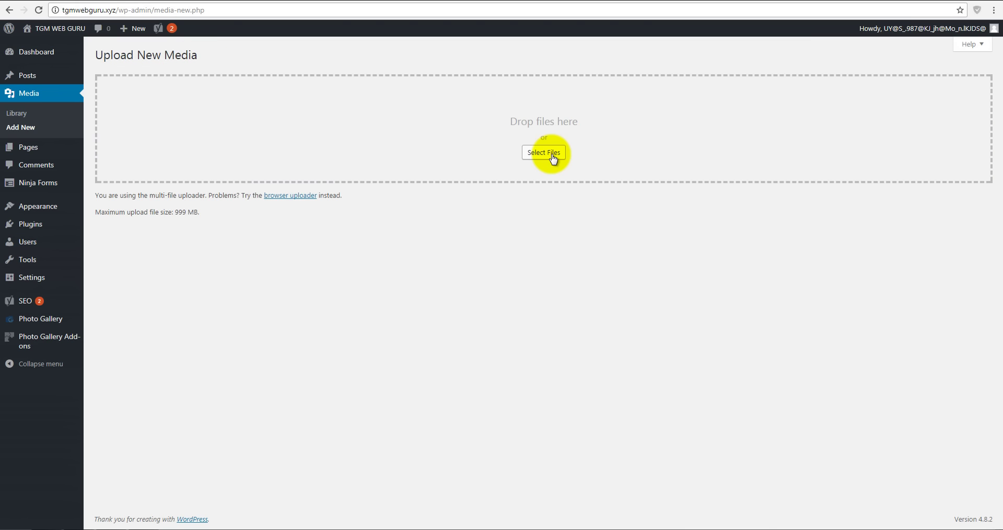
{"action": "left_click", "coordinate": [553, 158]}
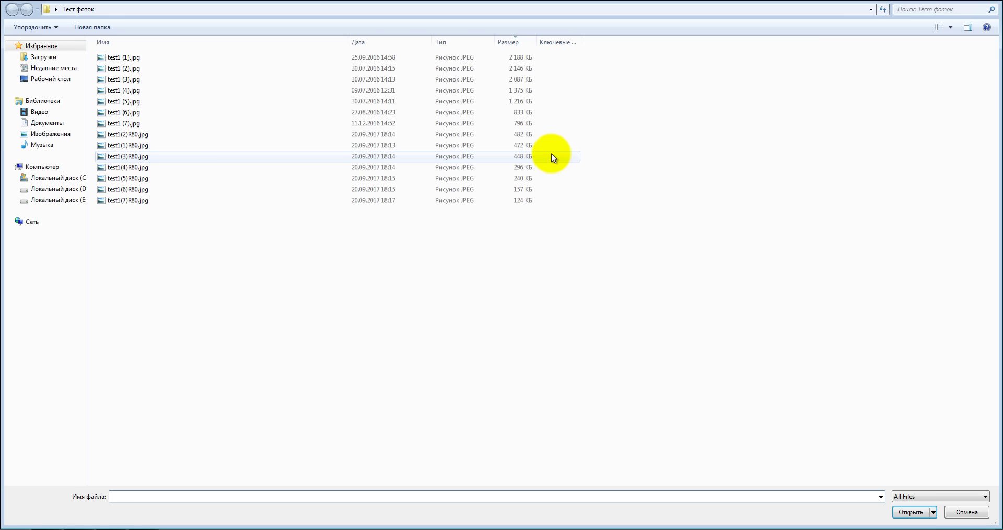
{"action": "left_click_drag", "start_coordinate": [148, 269], "coordinate": [130, 134]}
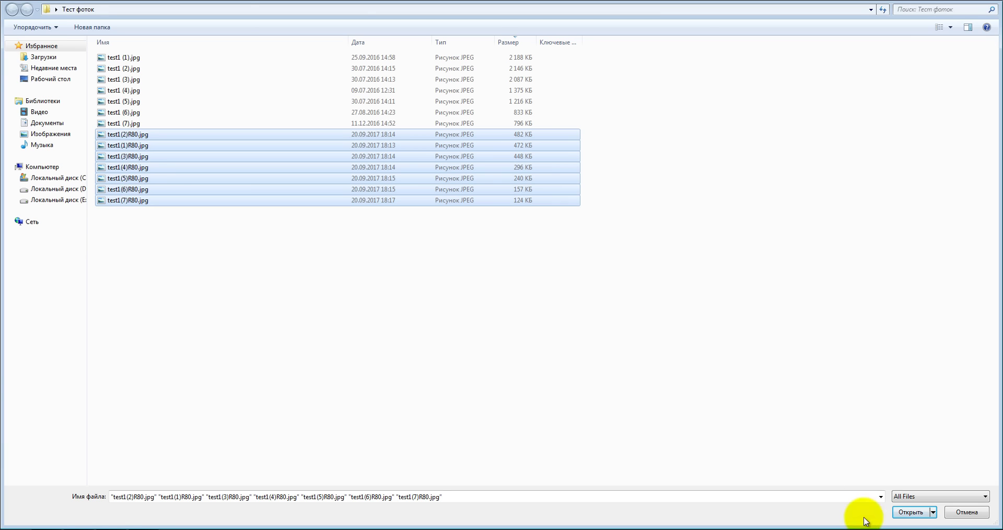
{"action": "left_click", "coordinate": [913, 514]}
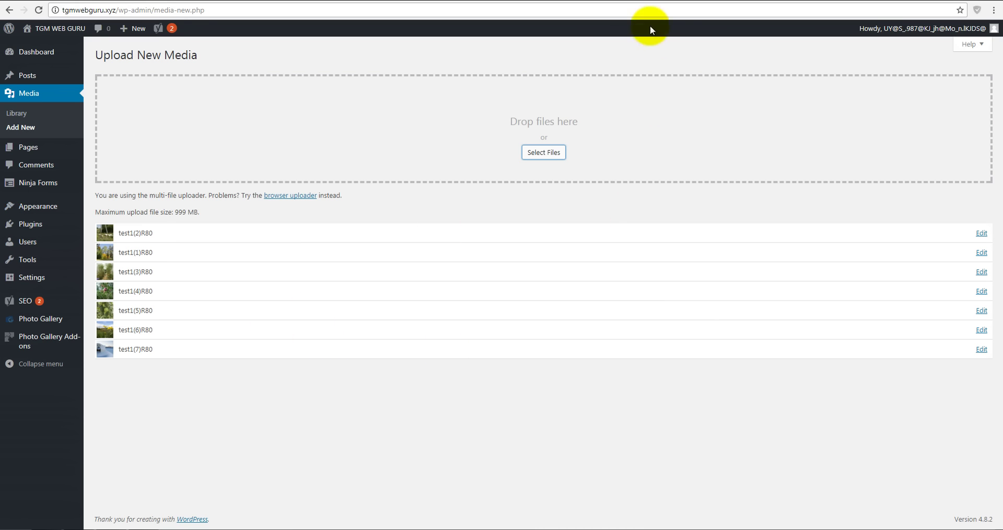
Step: Insert the R80 photos between the Image OPT page's paragraphs and update the page
{"action": "left_click", "coordinate": [26, 145]}
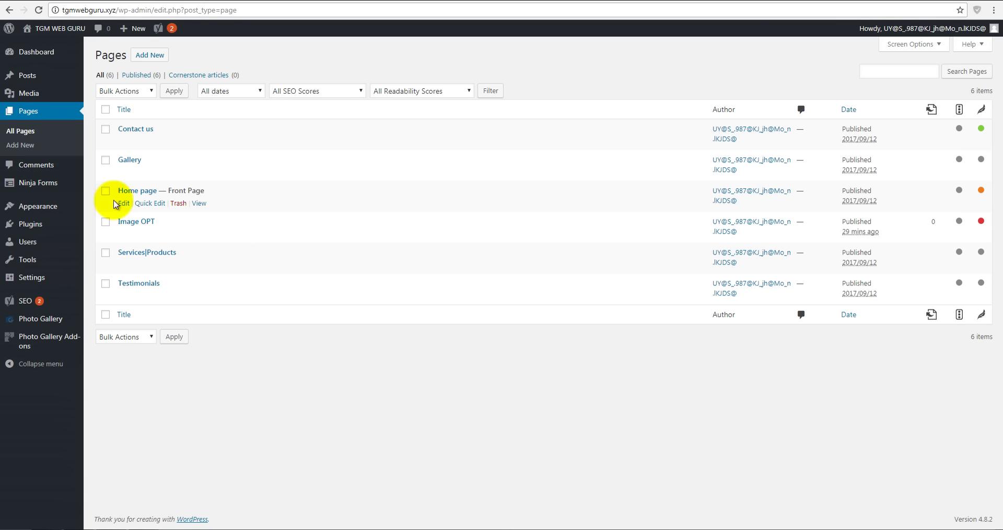
{"action": "left_click", "coordinate": [142, 222]}
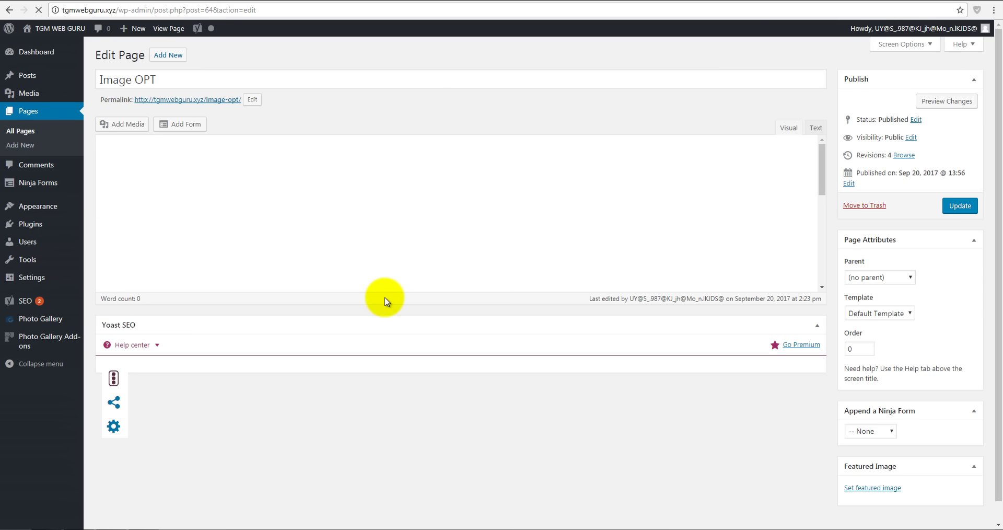
{"action": "key", "text": "Return"}
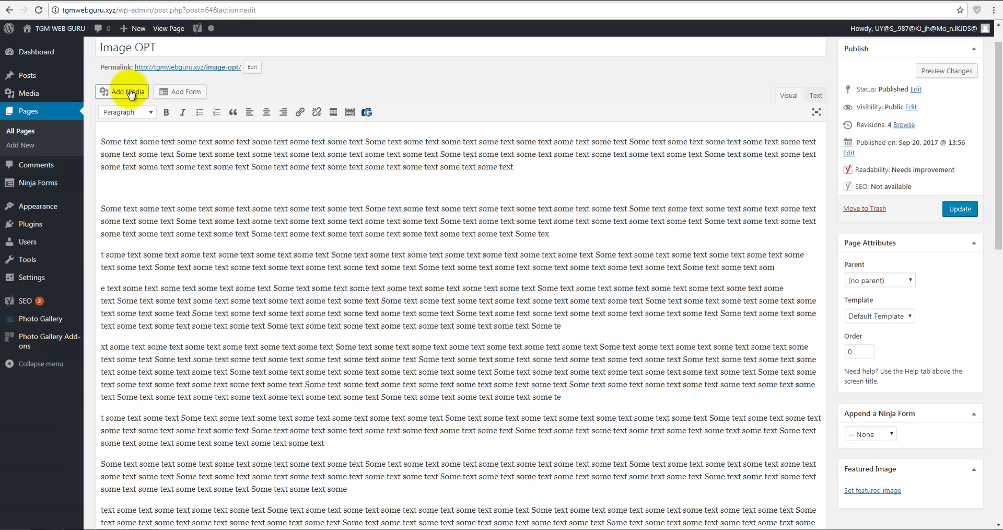
{"action": "left_click", "coordinate": [130, 95]}
{"action": "left_click", "coordinate": [151, 125]}
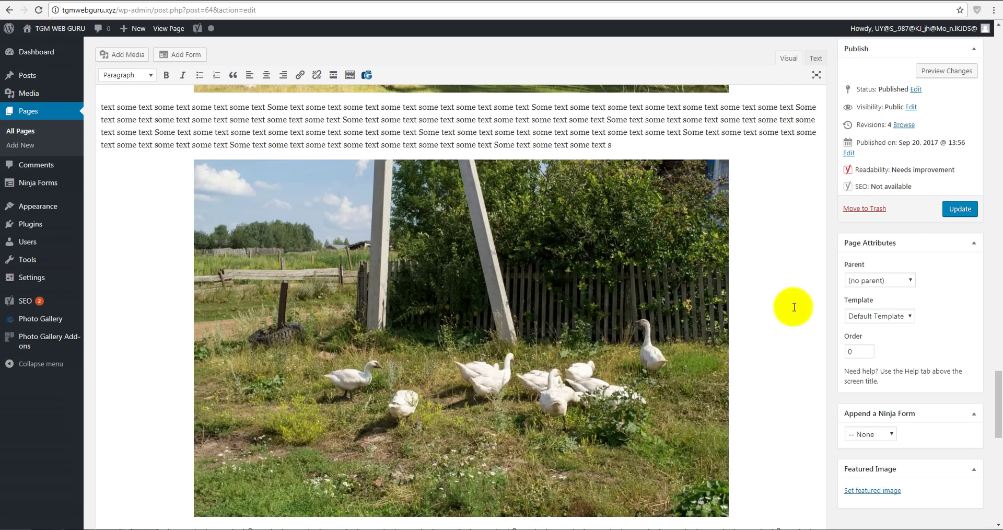
{"action": "scroll", "coordinate": [530, 264], "scroll_direction": "down", "scroll_amount": 1}
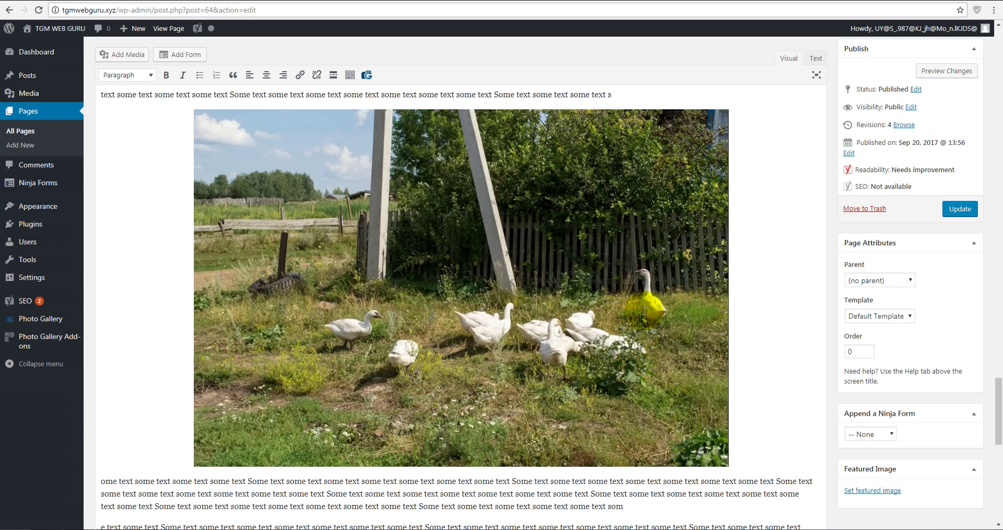
{"action": "left_click", "coordinate": [964, 210]}
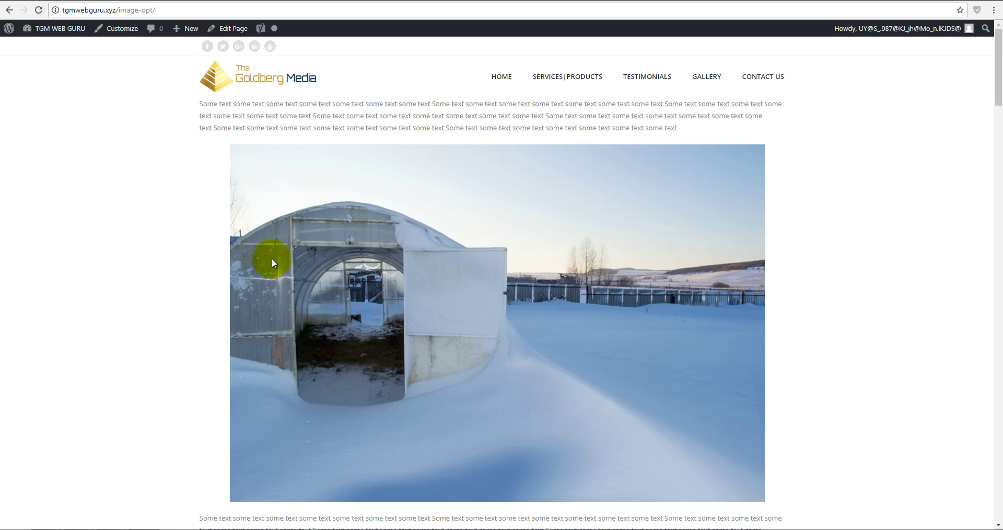
Step: Scroll down and back up through the live Image OPT page to review its R80 photos
{"action": "scroll", "coordinate": [160, 232], "scroll_direction": "down", "scroll_amount": 5}
{"action": "scroll", "coordinate": [159, 232], "scroll_direction": "down", "scroll_amount": 12}
{"action": "scroll", "coordinate": [166, 240], "scroll_direction": "down", "scroll_amount": 2}
{"action": "scroll", "coordinate": [172, 245], "scroll_direction": "down", "scroll_amount": 15}
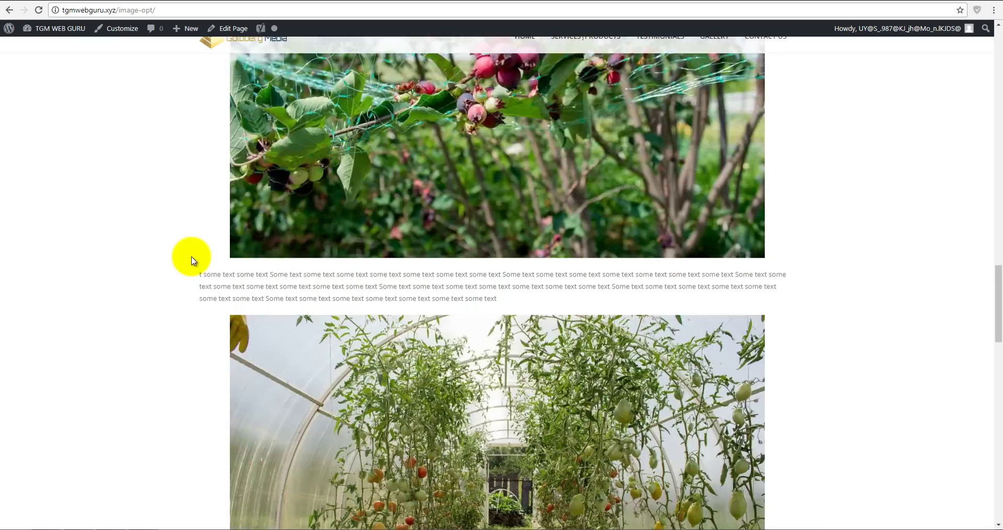
{"action": "scroll", "coordinate": [191, 261], "scroll_direction": "down", "scroll_amount": 13}
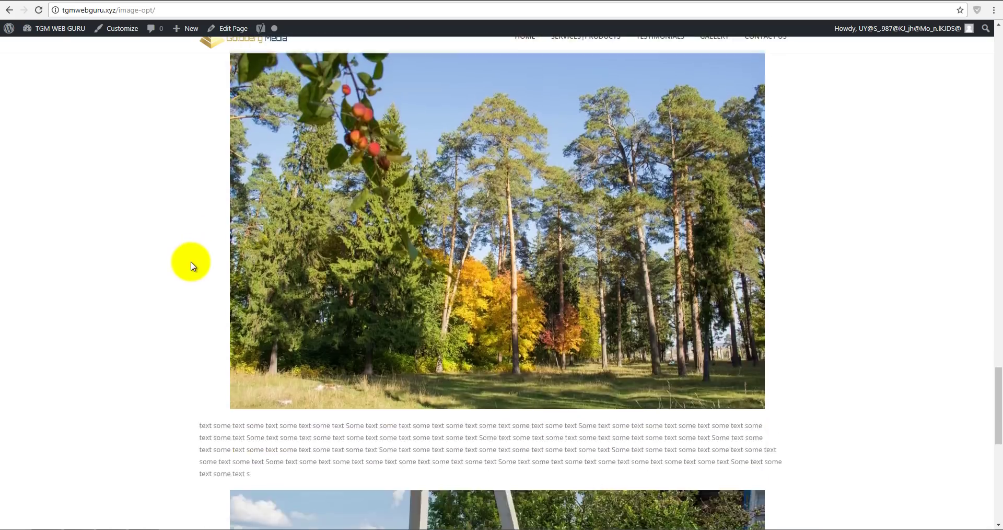
{"action": "scroll", "coordinate": [191, 265], "scroll_direction": "down", "scroll_amount": 3}
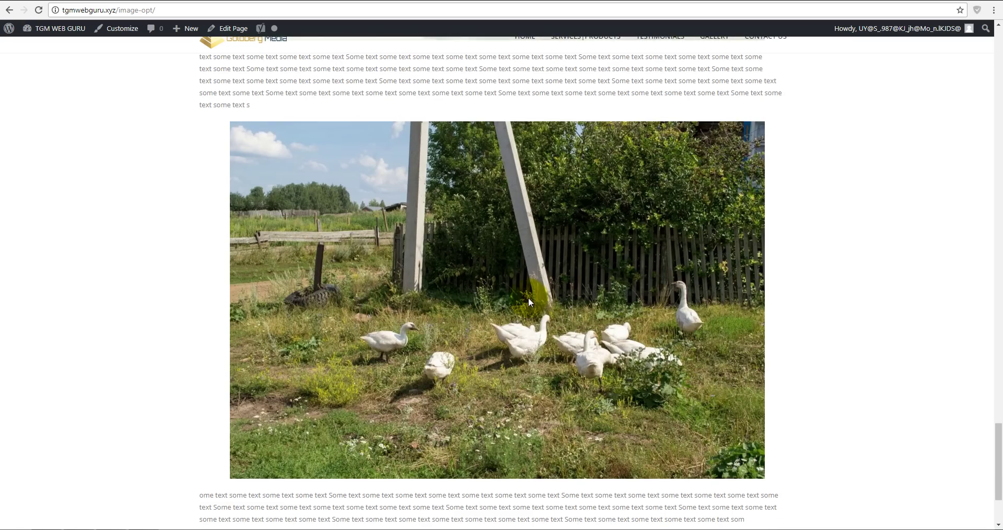
{"action": "scroll", "coordinate": [528, 297], "scroll_direction": "up", "scroll_amount": 20}
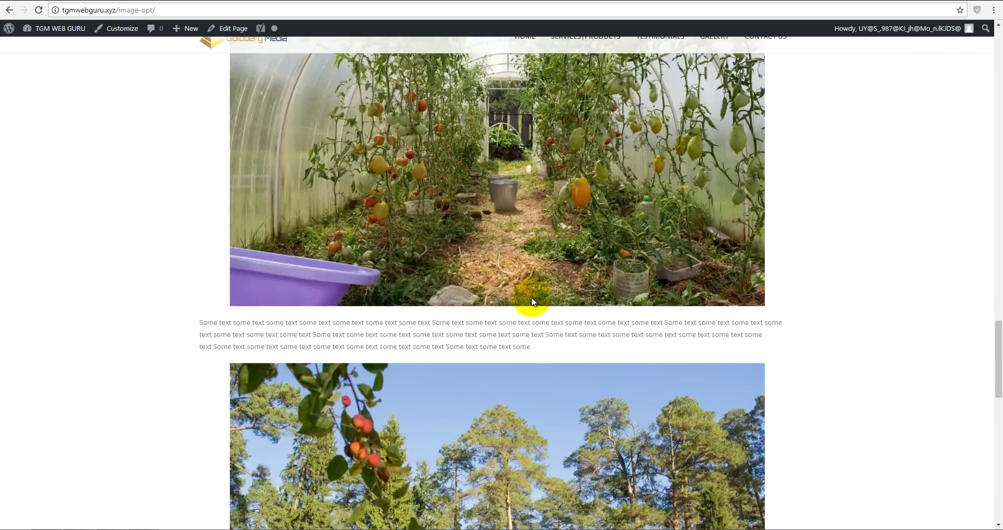
{"action": "scroll", "coordinate": [533, 296], "scroll_direction": "up", "scroll_amount": 20}
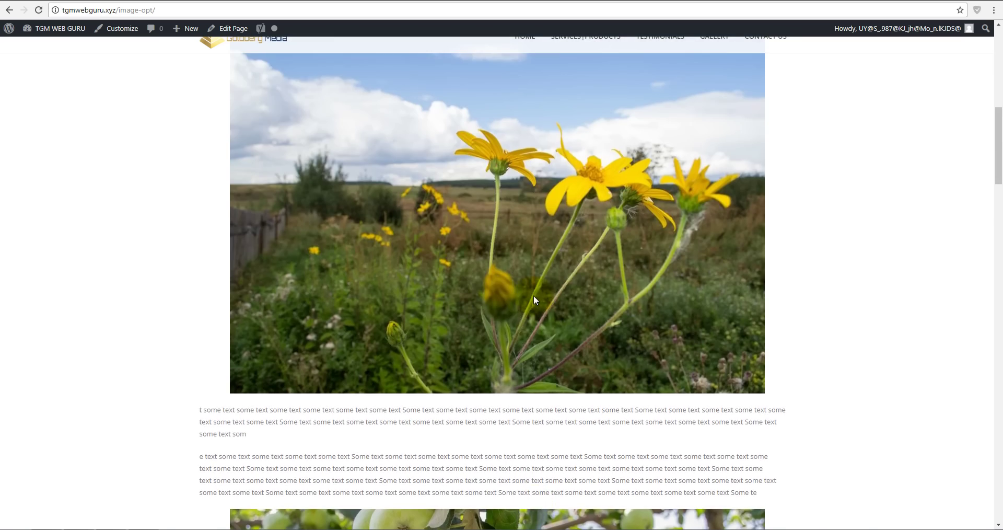
{"action": "scroll", "coordinate": [532, 296], "scroll_direction": "up", "scroll_amount": 5}
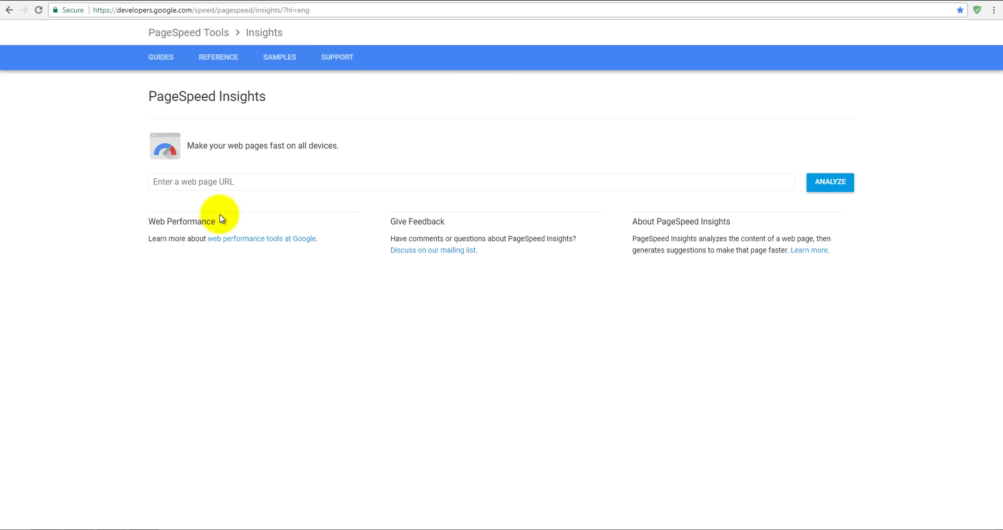
Step: Paste the image-opt page URL into PageSpeed Insights, analyse it, and label the result 'WO Plugins'
{"action": "left_click", "coordinate": [200, 180]}
{"action": "right_click", "coordinate": [201, 180]}
{"action": "left_click", "coordinate": [236, 230]}
{"action": "left_click", "coordinate": [830, 181]}
{"action": "type", "text": "WO Plugins"}
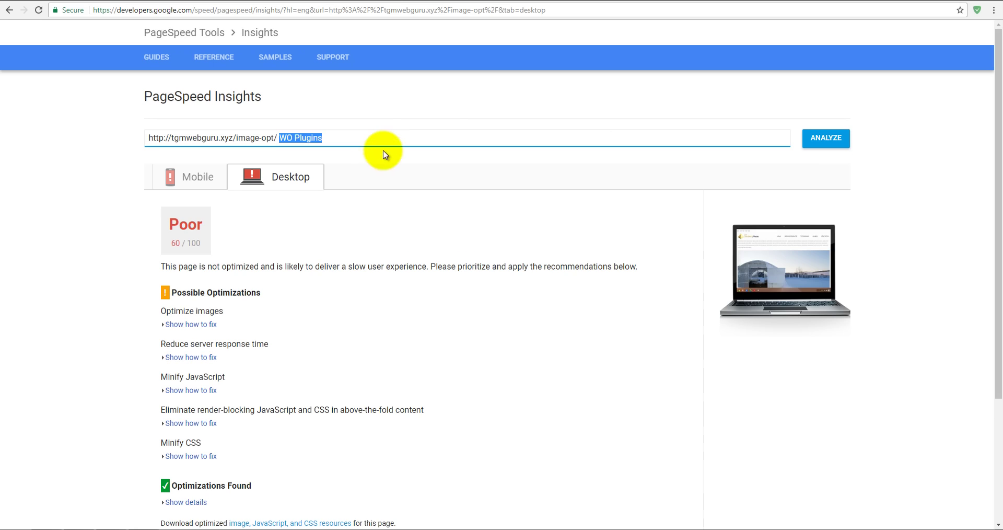
{"action": "left_click", "coordinate": [387, 139]}
Step: Compare the unoptimised page's mobile score of 56 with its desktop score of 60
{"action": "left_click", "coordinate": [196, 178]}
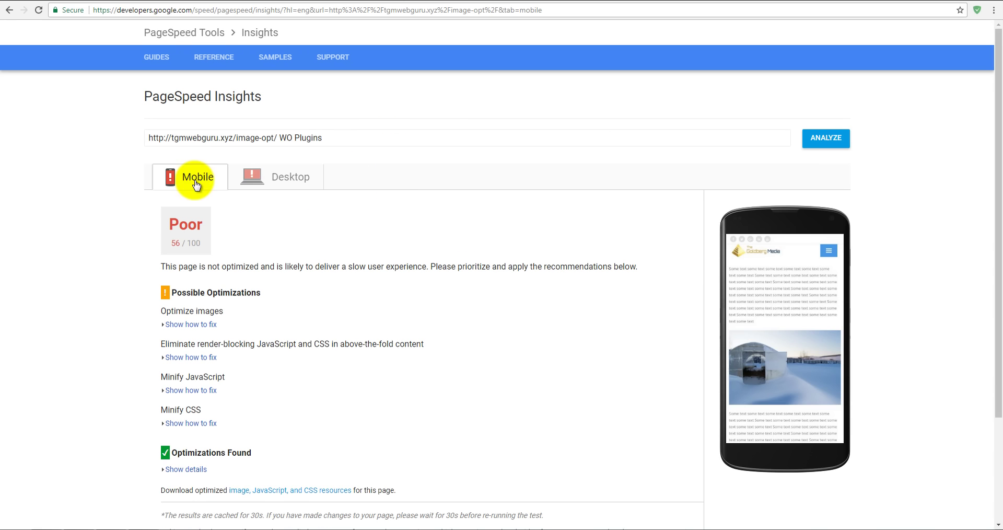
{"action": "left_click", "coordinate": [277, 182]}
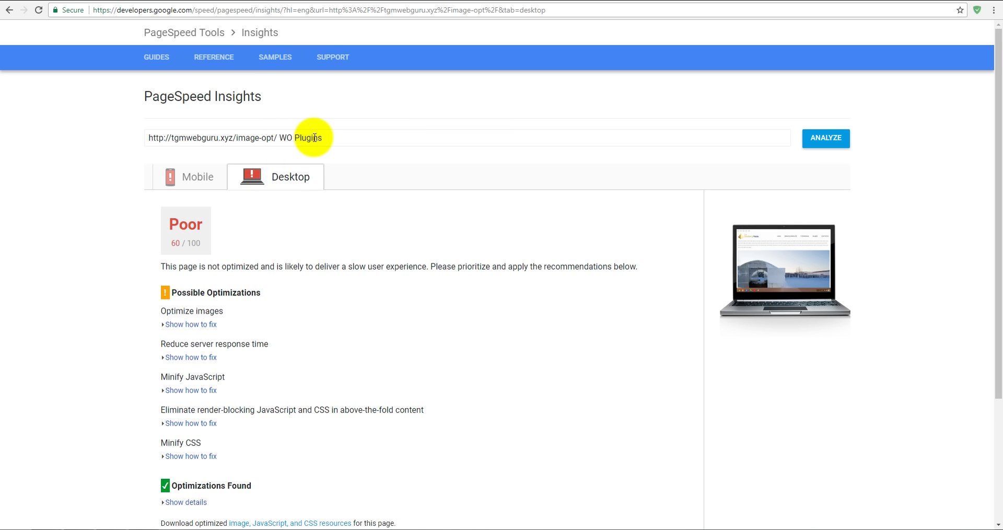
{"action": "left_click", "coordinate": [197, 180]}
Step: Review Smush and EWWW IO scores (63 mobile, 71 desktop each), then the rebuilt page's 78 mobile
{"action": "left_click", "coordinate": [690, 1]}
{"action": "left_click", "coordinate": [196, 179]}
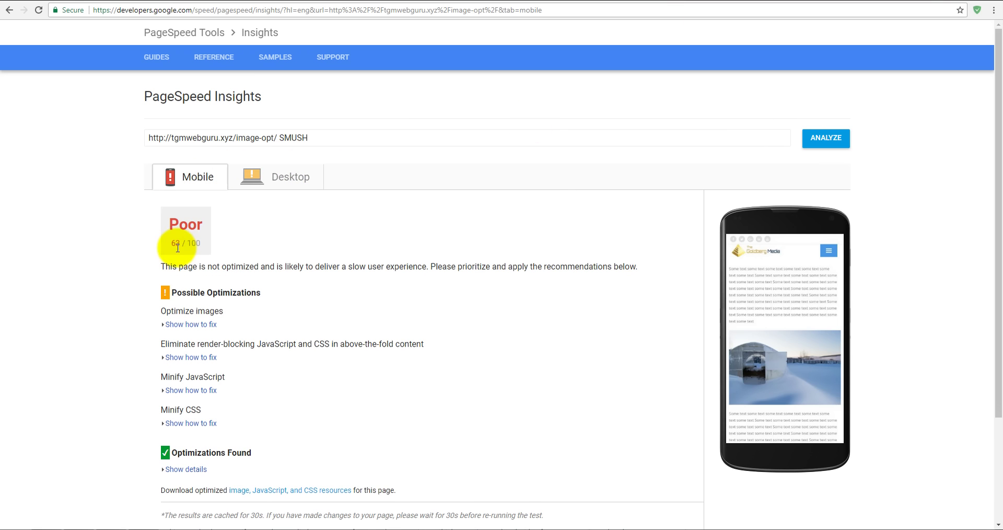
{"action": "left_click", "coordinate": [286, 176]}
{"action": "double_click", "coordinate": [200, 243]}
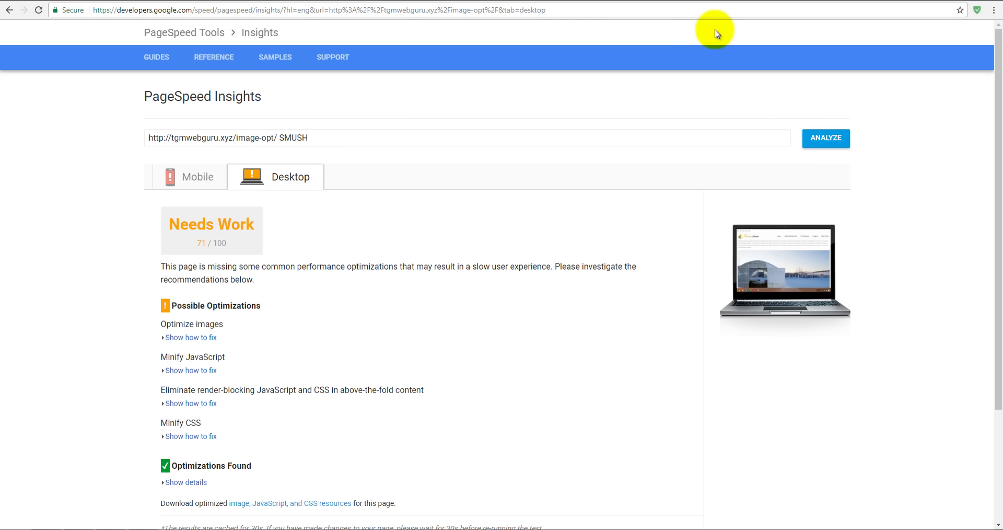
{"action": "left_click", "coordinate": [770, 5]}
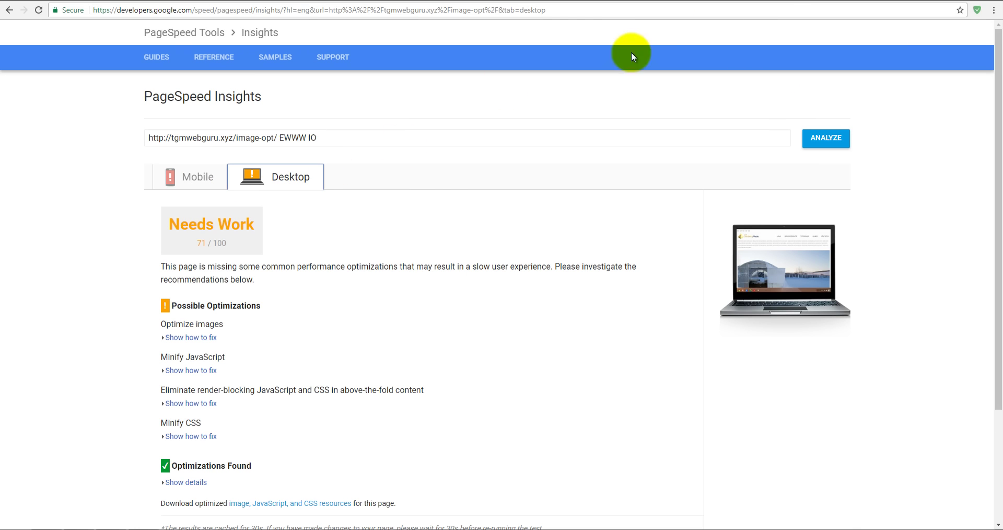
{"action": "left_click", "coordinate": [196, 177]}
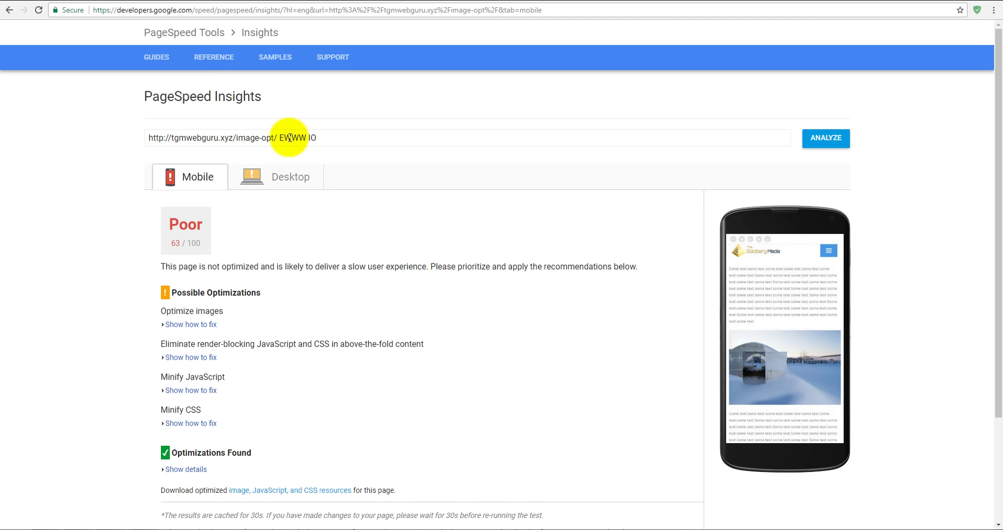
{"action": "left_click", "coordinate": [301, 187]}
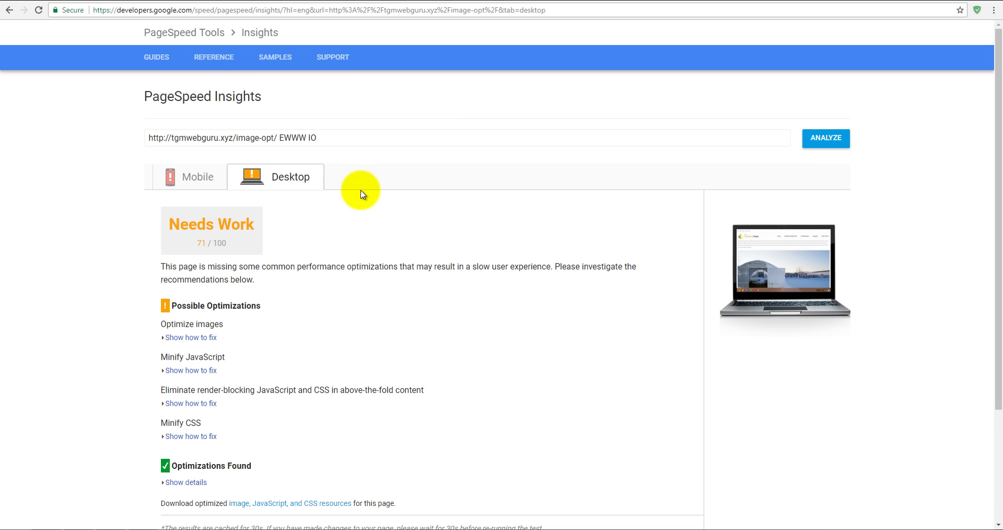
{"action": "left_click", "coordinate": [846, 2]}
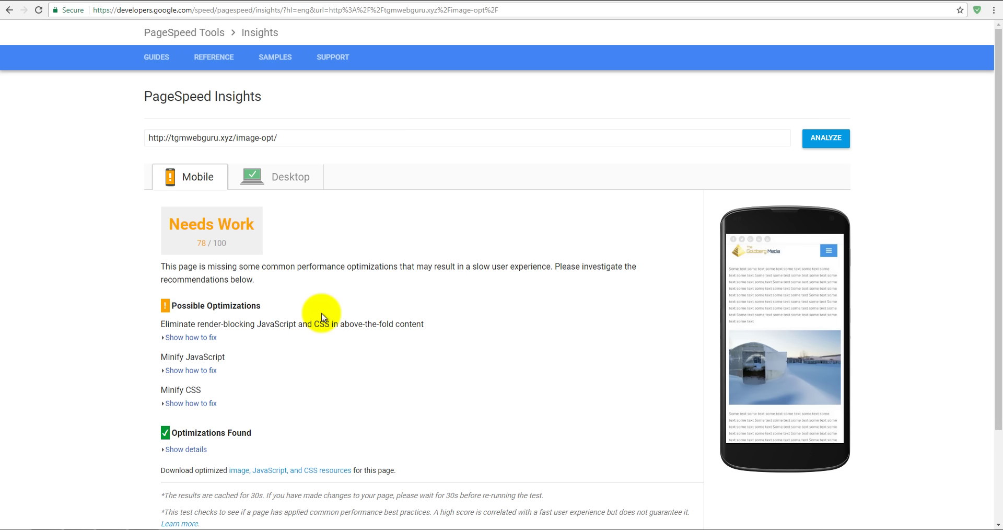
Step: Check the rebuilt page's Good 94/100 desktop score and its Great job message
{"action": "left_click", "coordinate": [291, 178]}
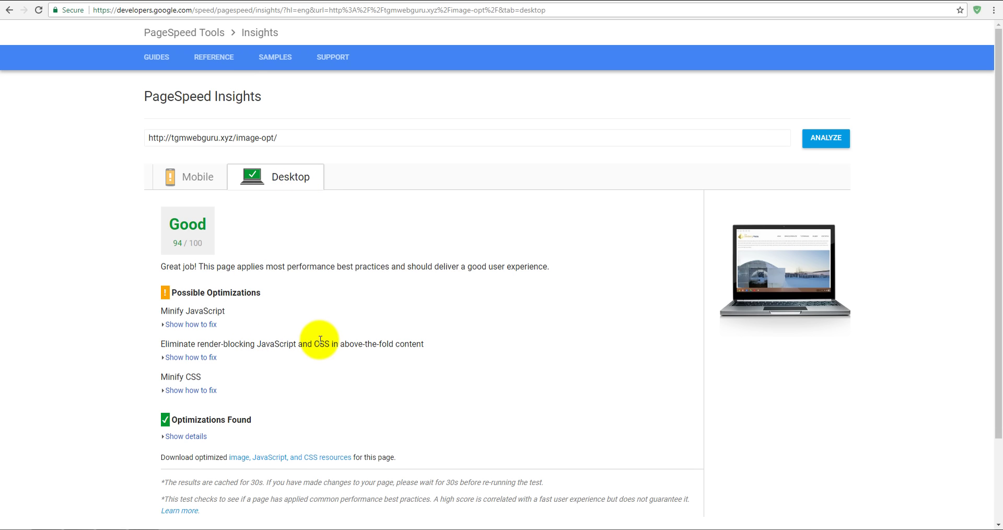
{"action": "left_click_drag", "start_coordinate": [161, 266], "coordinate": [195, 267]}
{"action": "left_click", "coordinate": [230, 278]}
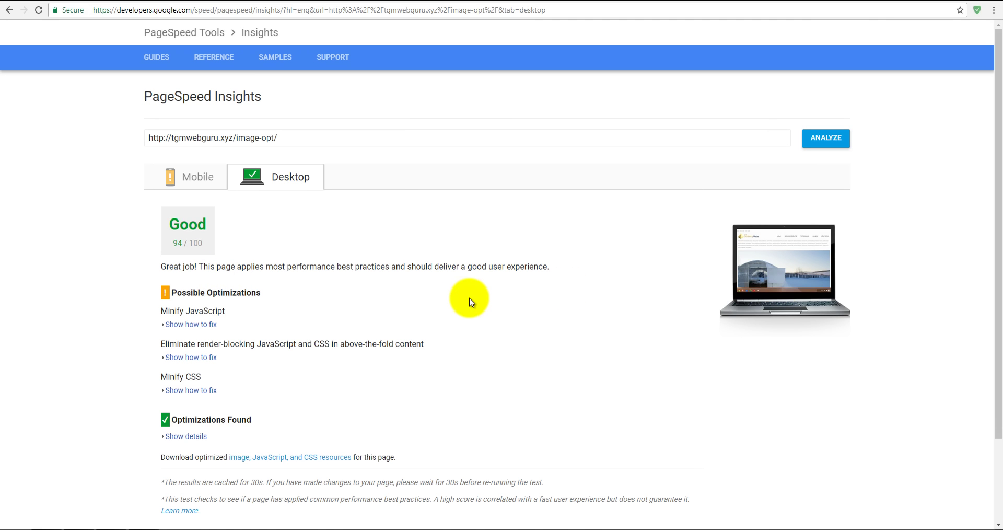
Step: Scroll through the live image-opt page to confirm the photos look fine, then return to Smush results
{"action": "left_click", "coordinate": [570, 3]}
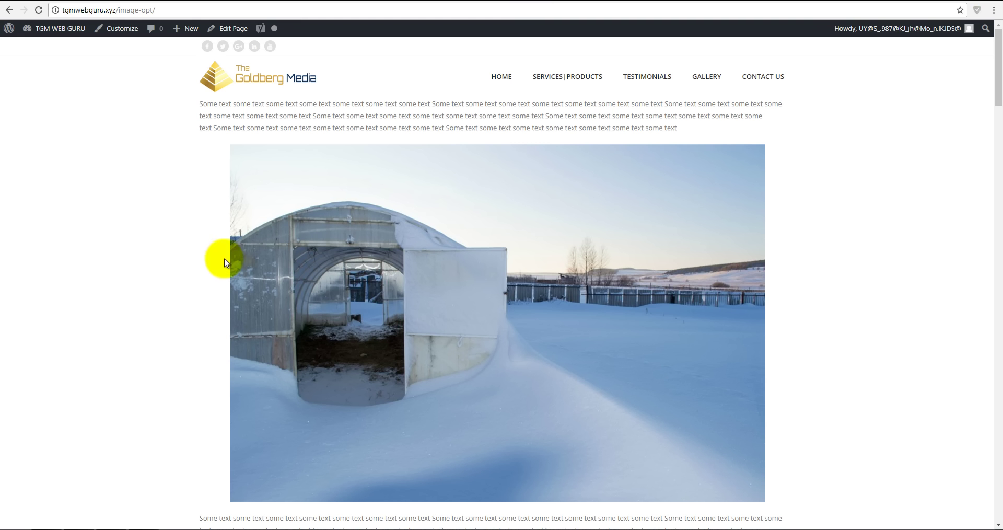
{"action": "scroll", "coordinate": [278, 245], "scroll_direction": "down", "scroll_amount": 14}
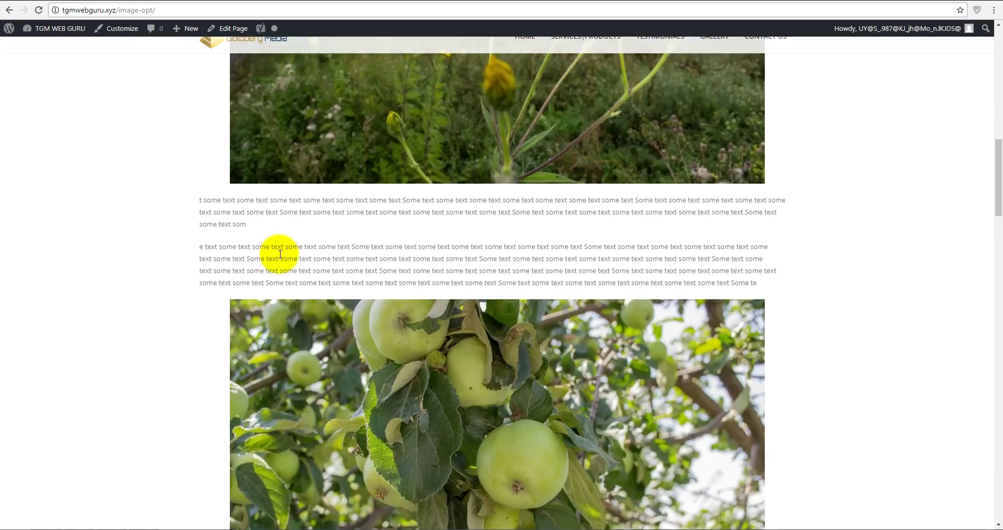
{"action": "scroll", "coordinate": [280, 254], "scroll_direction": "down", "scroll_amount": 16}
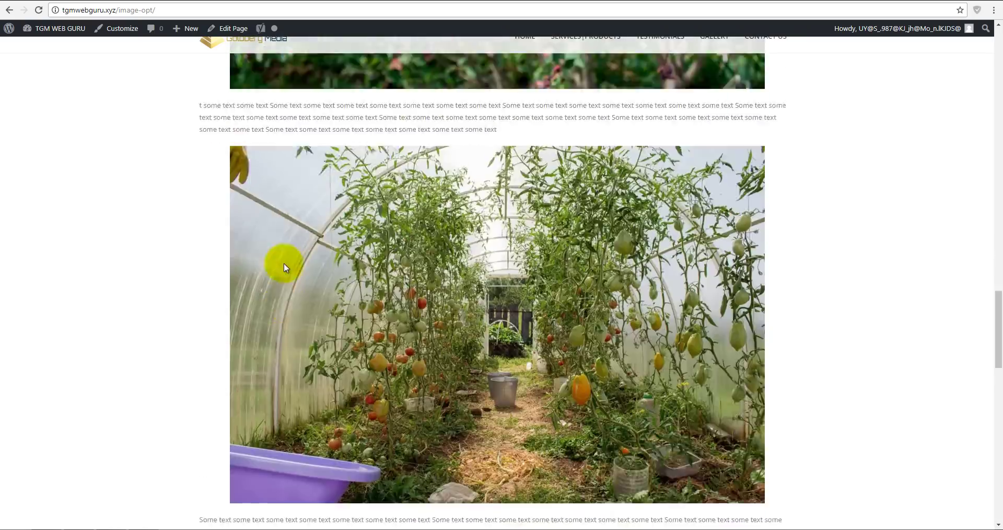
{"action": "scroll", "coordinate": [285, 261], "scroll_direction": "up", "scroll_amount": 20}
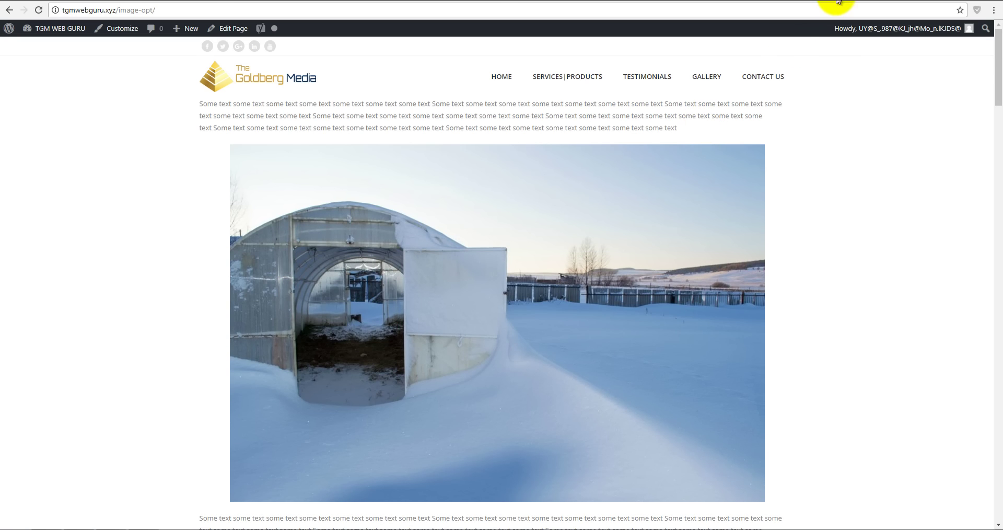
{"action": "left_click", "coordinate": [839, 2]}
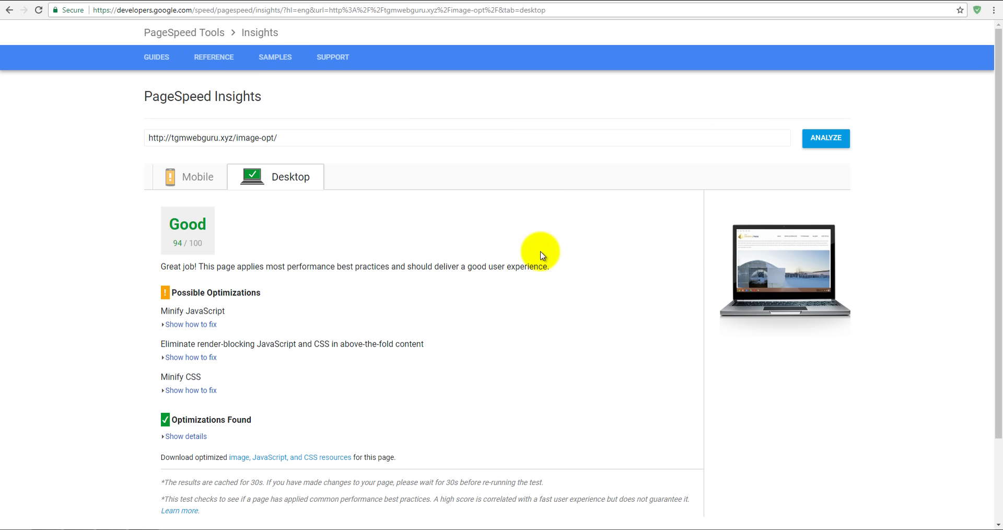
{"action": "left_click", "coordinate": [527, 2]}
{"action": "scroll", "coordinate": [634, 281], "scroll_direction": "down", "scroll_amount": 3}
{"action": "scroll", "coordinate": [634, 280], "scroll_direction": "down", "scroll_amount": 20}
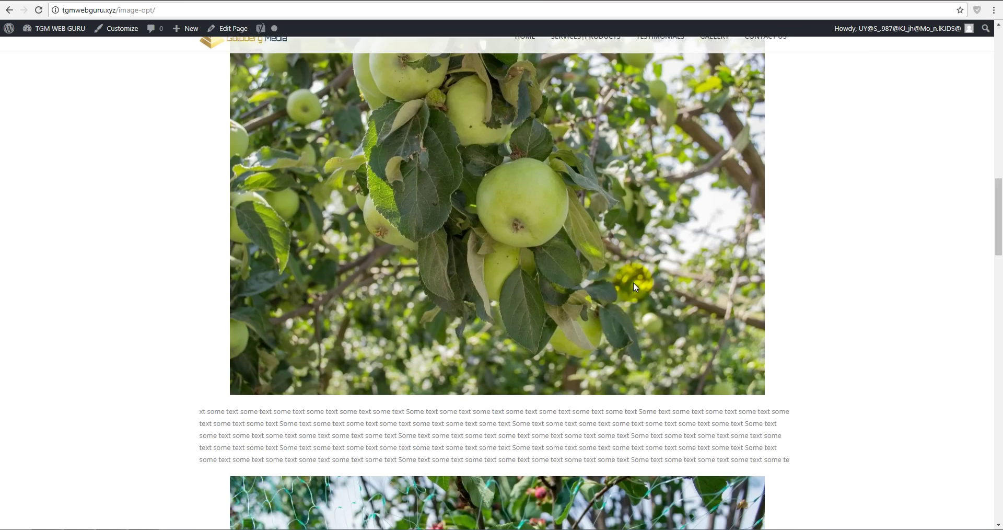
{"action": "scroll", "coordinate": [637, 285], "scroll_direction": "down", "scroll_amount": 7}
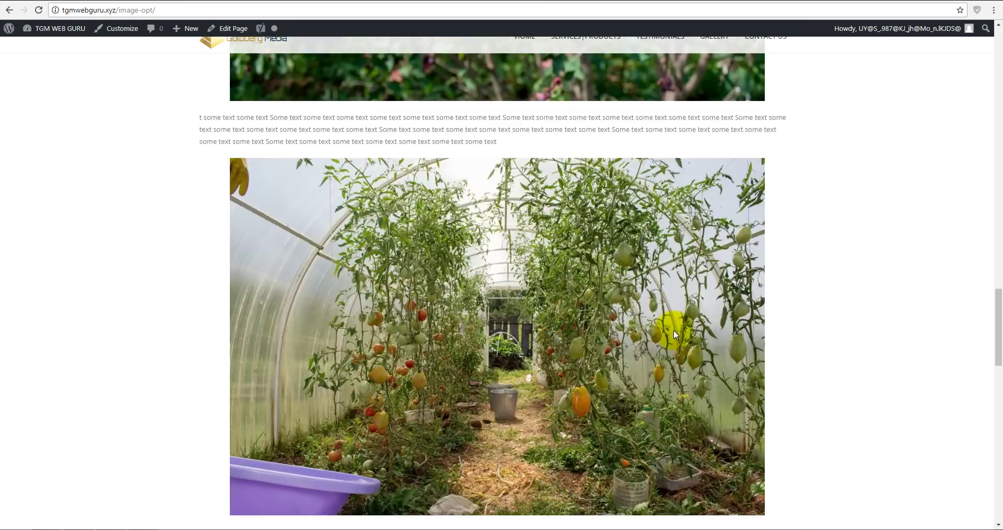
{"action": "key", "text": "ctrl+Tab"}
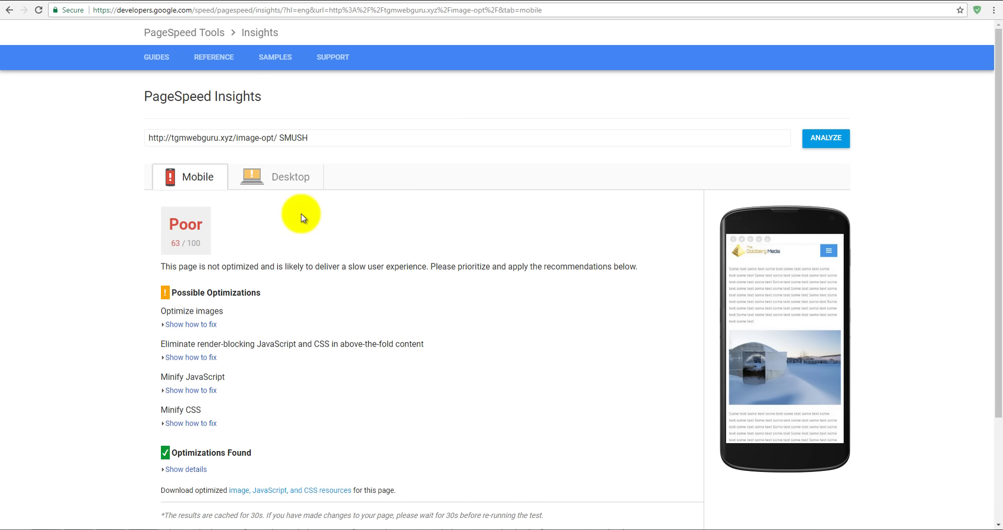
Step: Compare the SMUSH and EWWW IO results' mobile scores and their 71 desktop scores
{"action": "left_click_drag", "start_coordinate": [309, 137], "coordinate": [280, 137]}
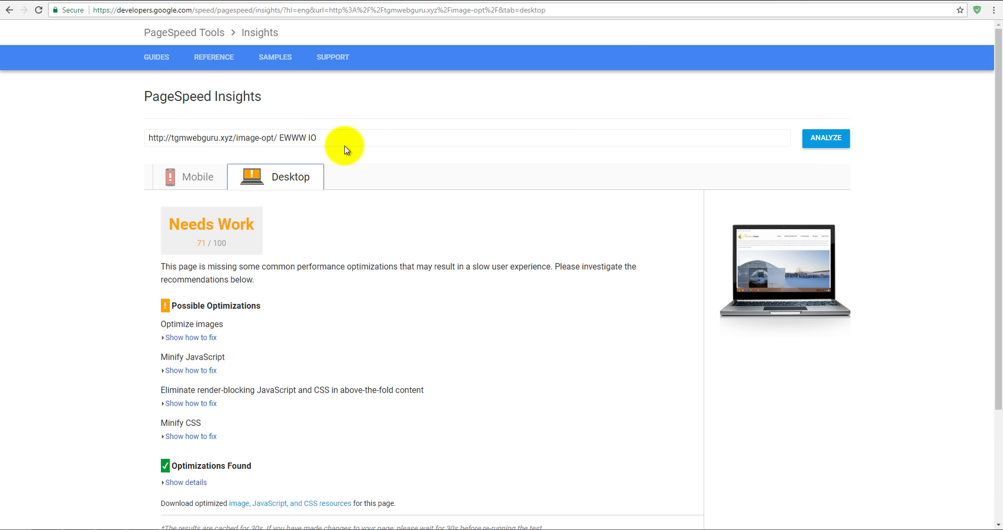
{"action": "left_click_drag", "start_coordinate": [334, 137], "coordinate": [285, 134]}
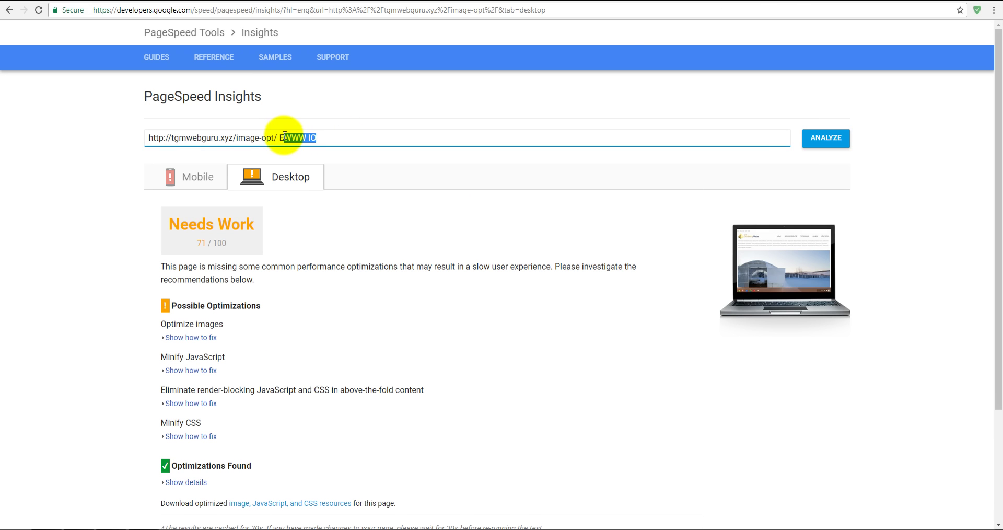
{"action": "left_click", "coordinate": [180, 179]}
{"action": "left_click", "coordinate": [286, 179]}
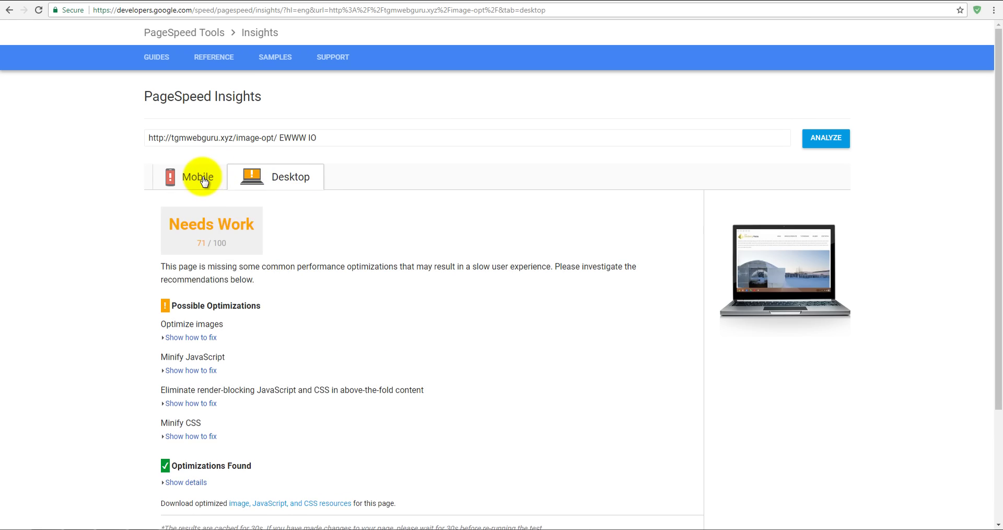
{"action": "left_click", "coordinate": [189, 176]}
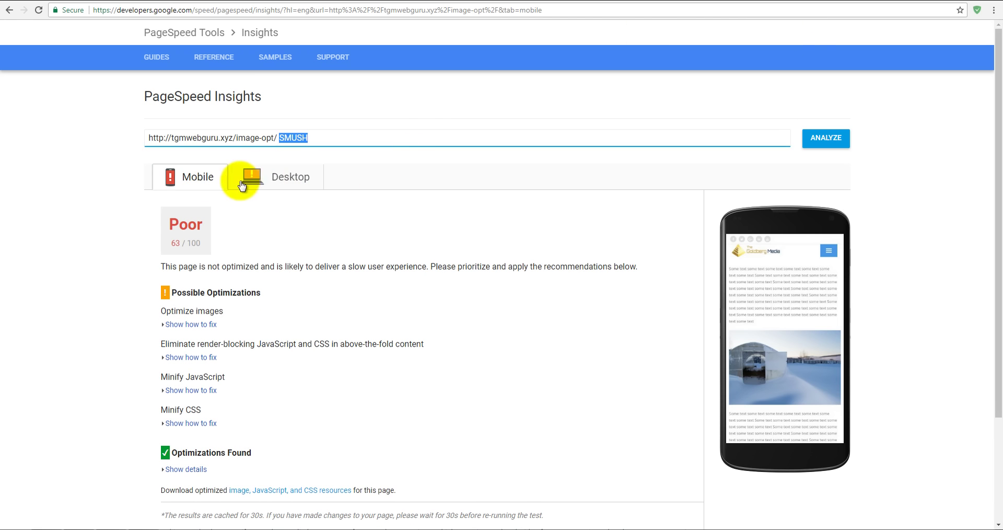
{"action": "left_click", "coordinate": [265, 176]}
Step: View the rebuilt page's results: 78 on mobile and Good 94/100 on desktop
{"action": "left_click", "coordinate": [188, 178]}
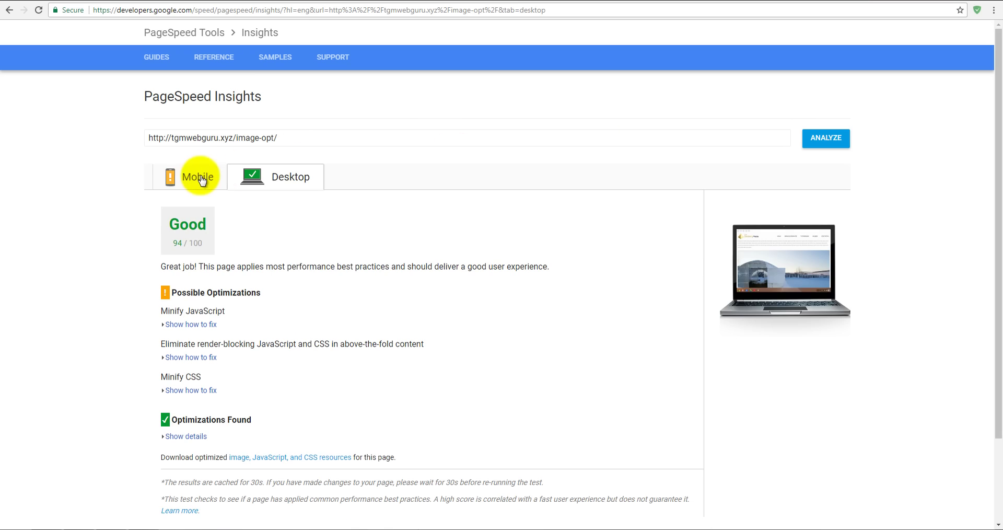
{"action": "left_click", "coordinate": [201, 179]}
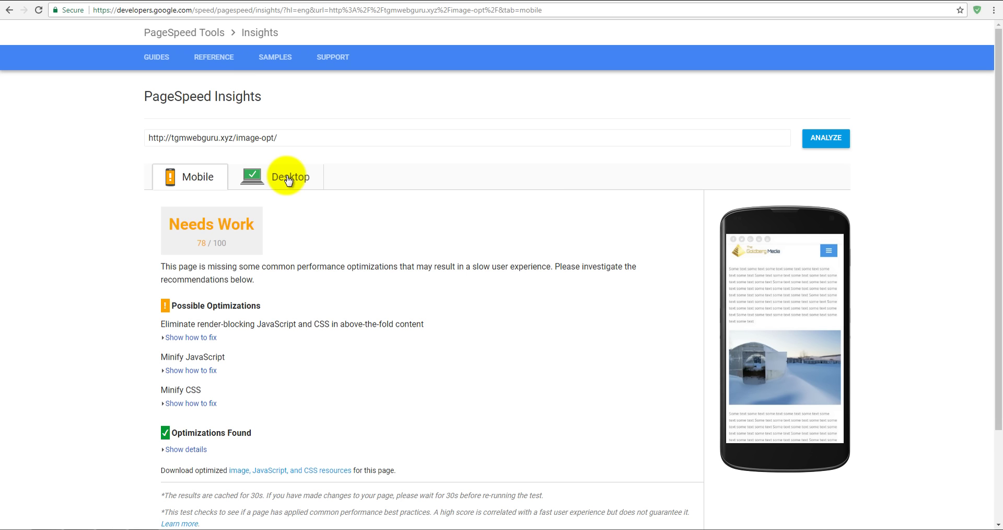
{"action": "left_click", "coordinate": [289, 179]}
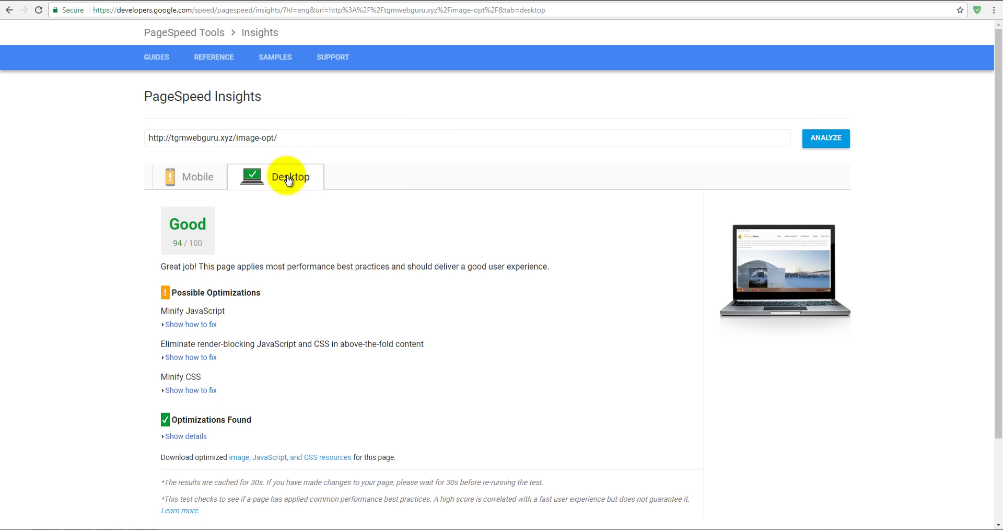